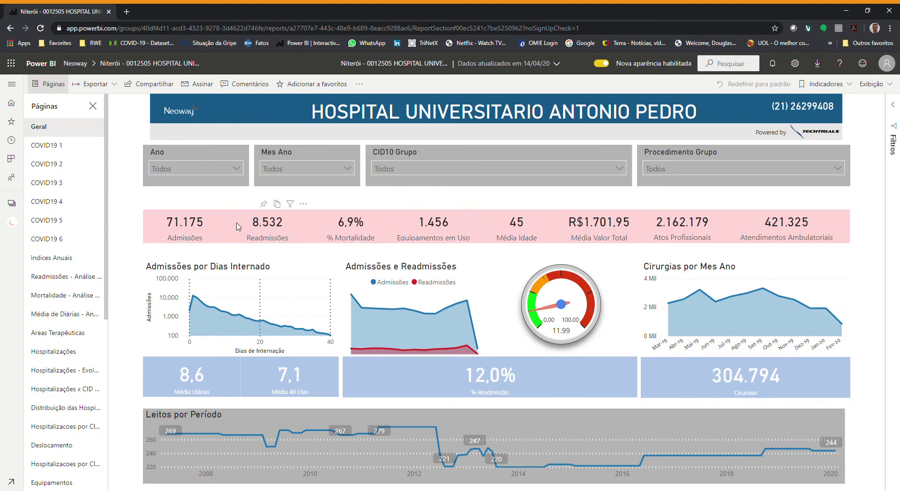
Review the options offered by the Ano, Mes Ano, CID10 Grupo and Procedimento Grupo filters without selecting any
click(236, 172)
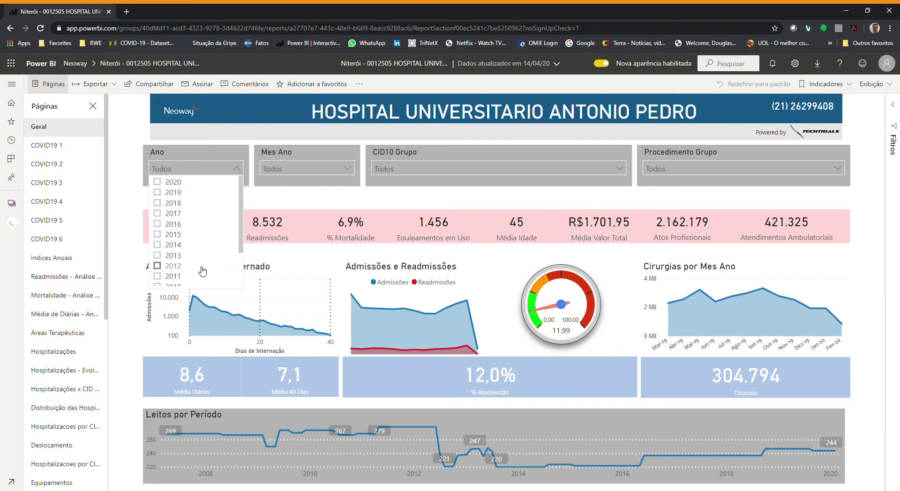
click(237, 169)
click(347, 169)
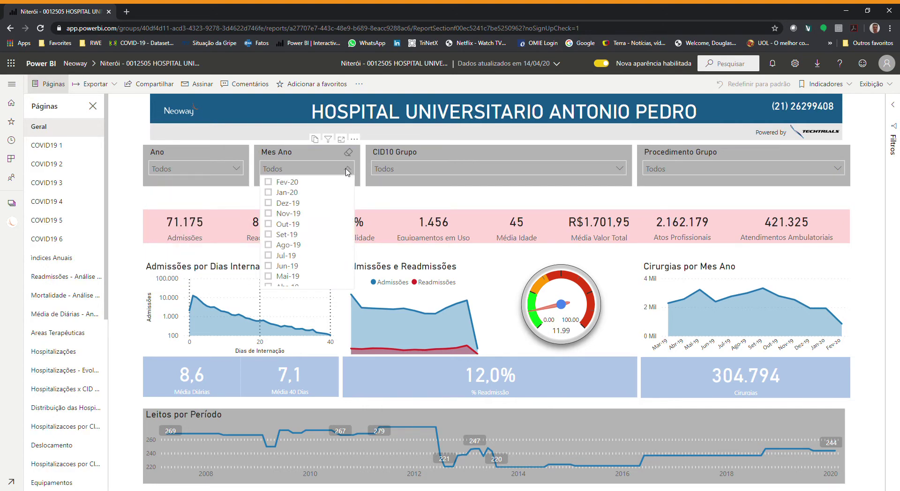
click(347, 169)
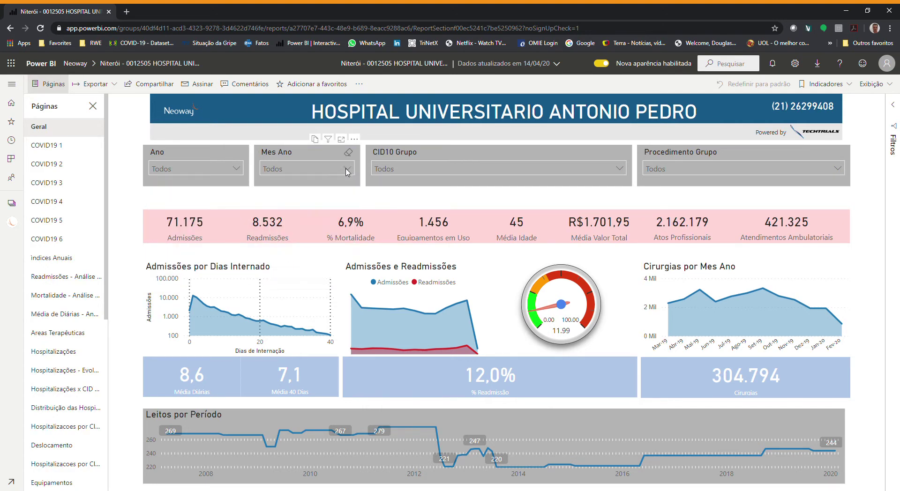
click(619, 170)
click(620, 170)
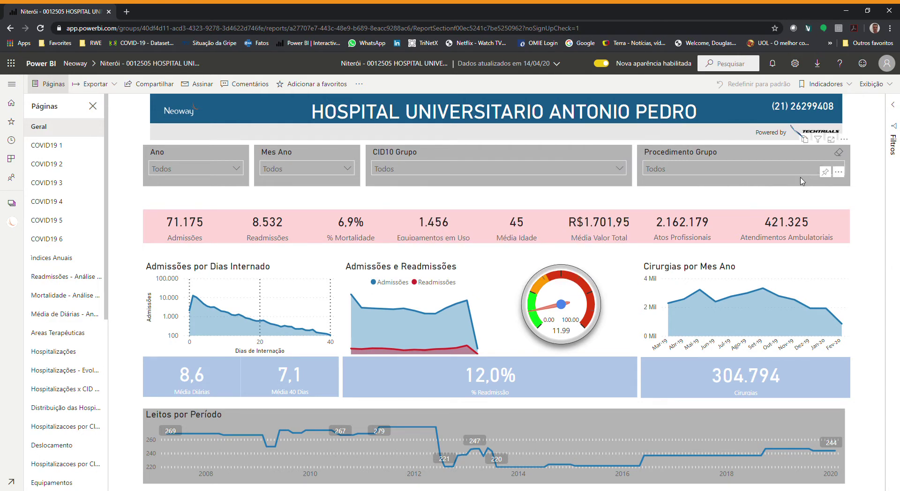
click(723, 169)
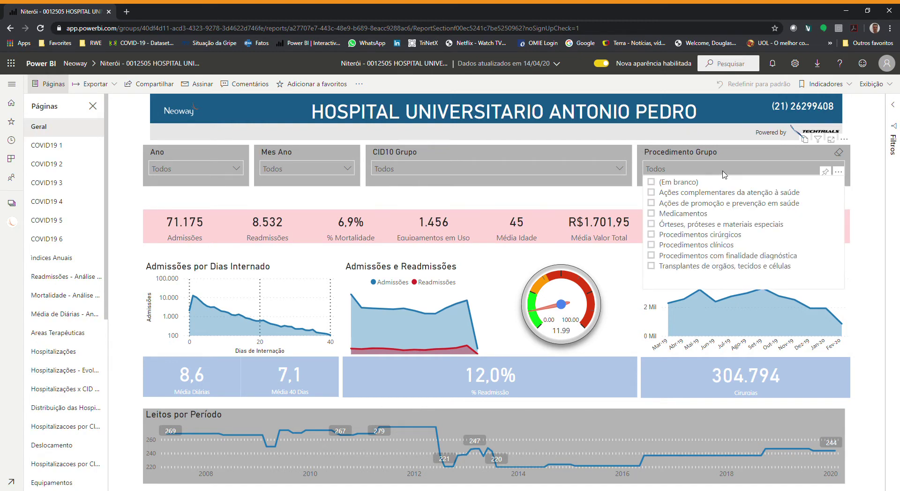
click(725, 174)
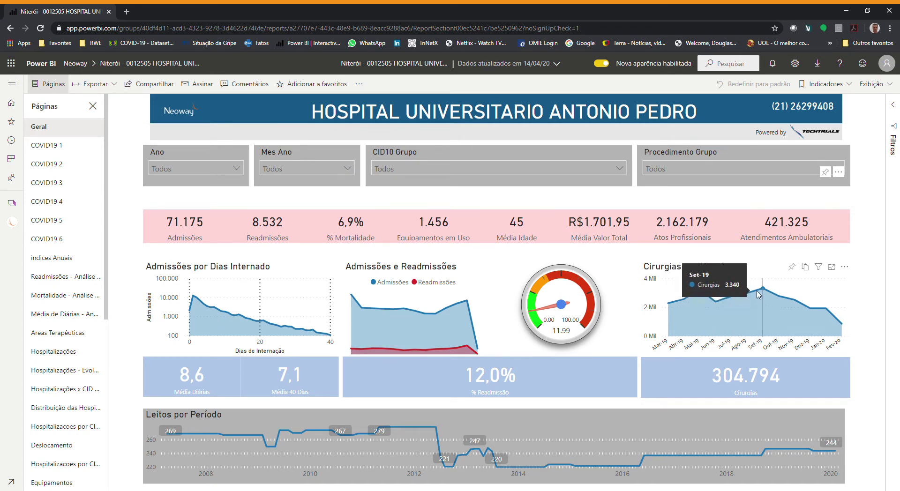
Examine the Cirurgias por Mes Ano chart in focus mode and return to the report
click(832, 268)
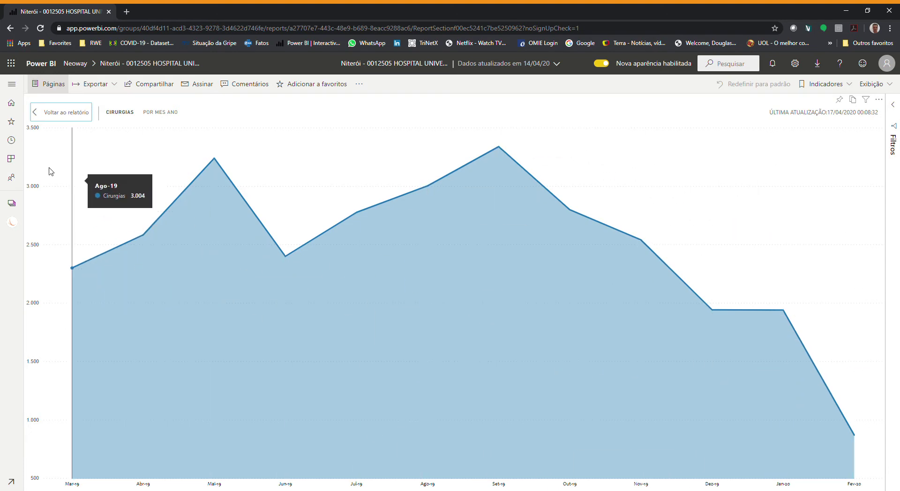
click(57, 116)
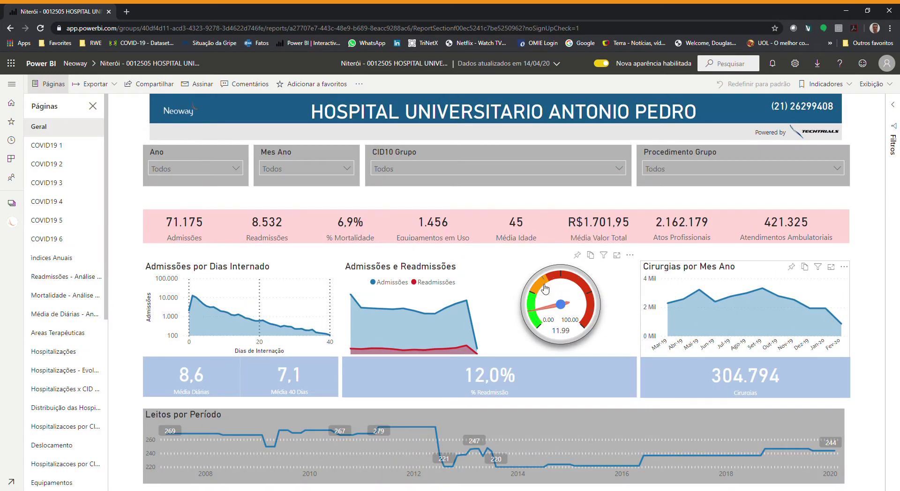
Enlarge the Admissões e Readmissões chart, show its data as a table, and return to the report
mouse_move(545, 290)
click(466, 268)
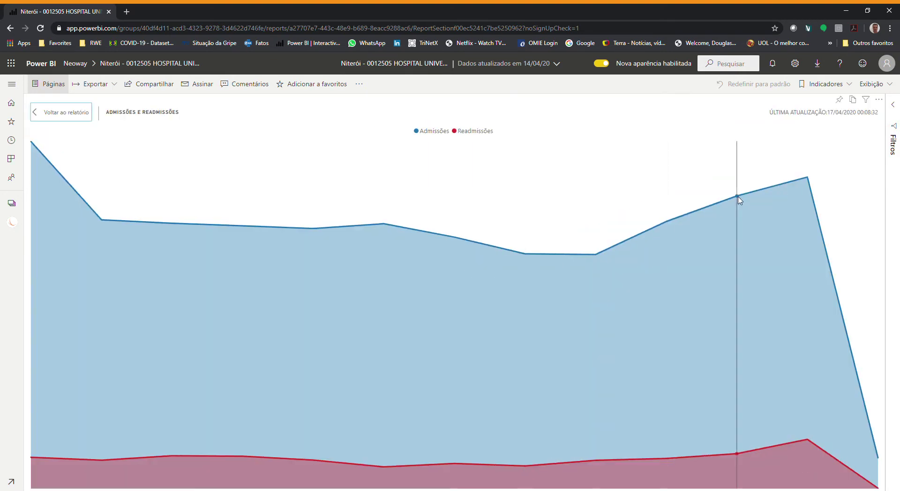
click(879, 102)
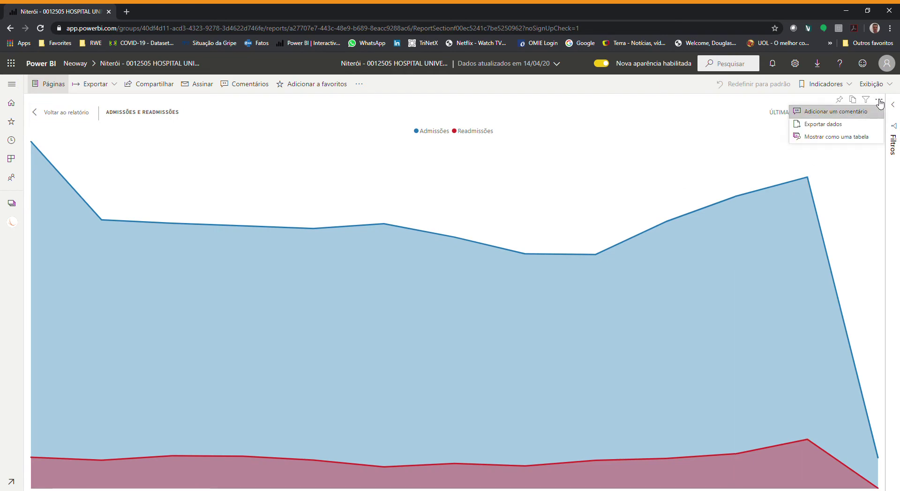
click(821, 138)
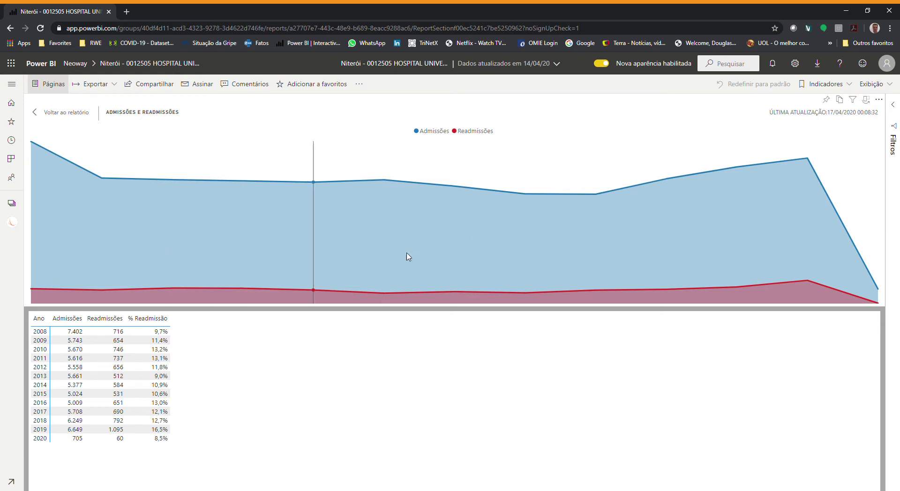
click(66, 114)
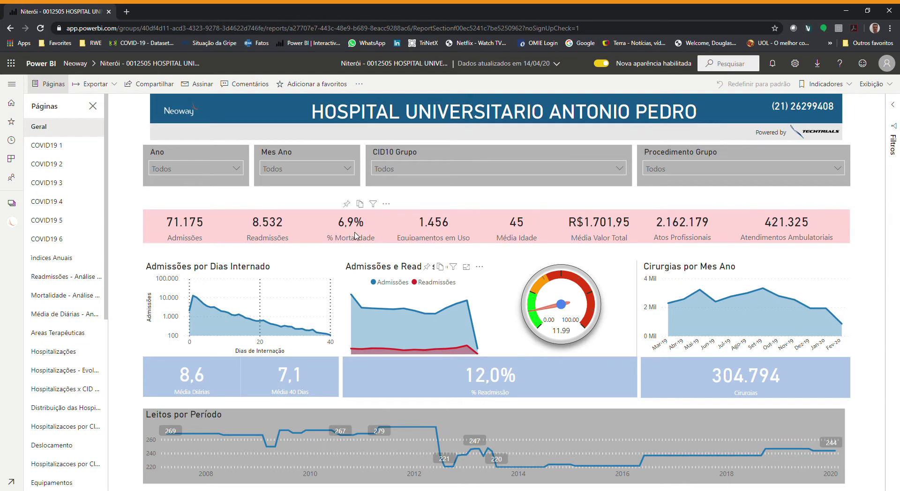
Filter the Geral page by one year at a time in Ano, from 2020 back to 2016
click(238, 169)
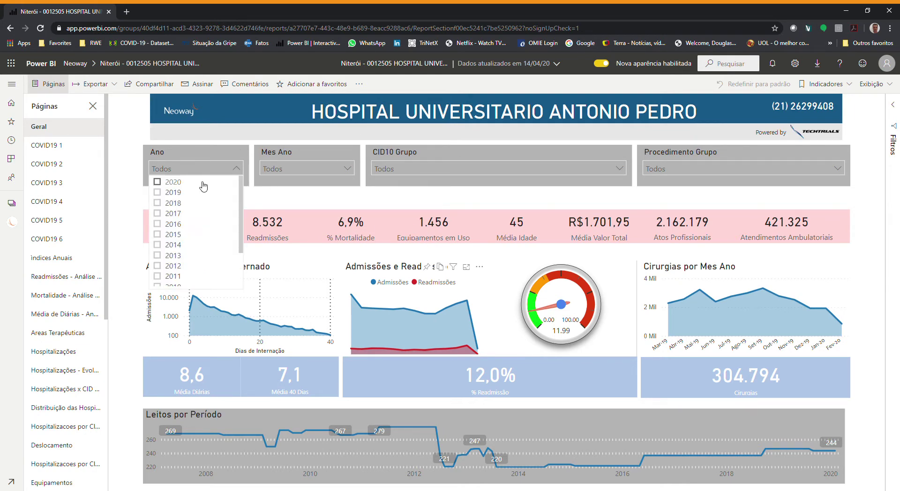
click(162, 183)
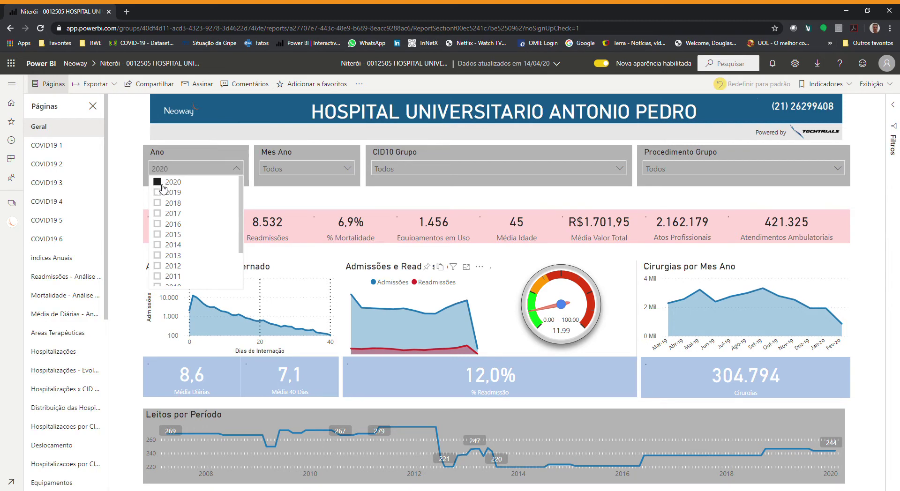
click(161, 194)
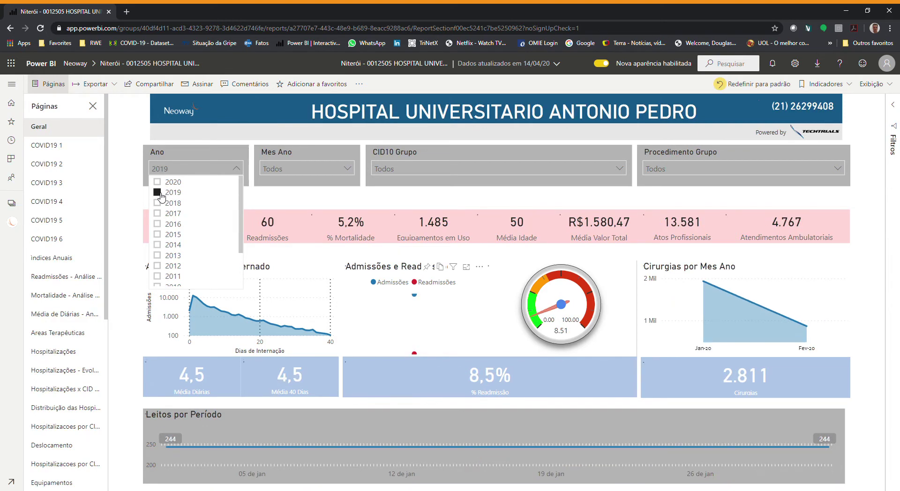
click(158, 203)
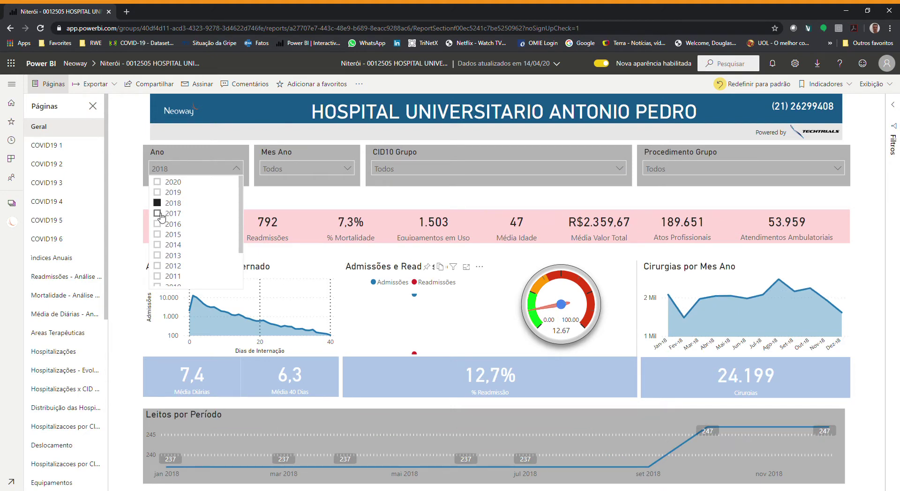
click(158, 213)
click(158, 225)
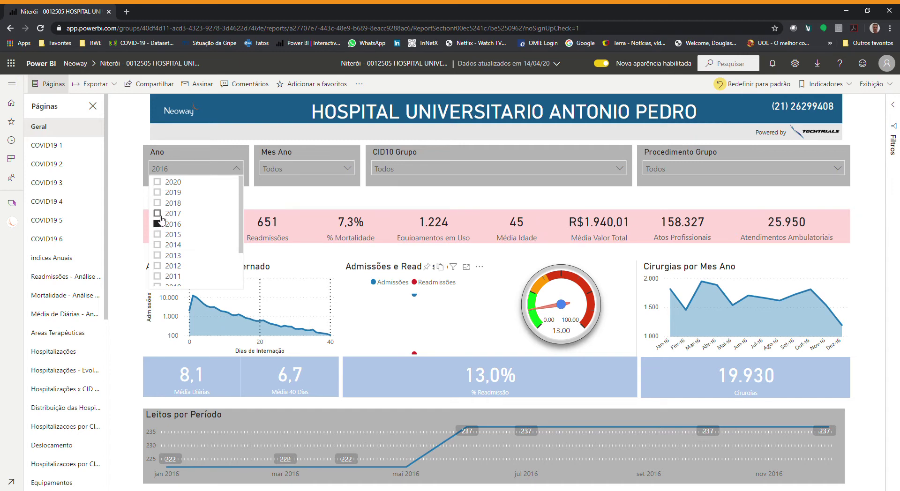
Add 2017, 2018 and 2019 to the Ano selection alongside 2016, and clear the Ano filter
click(157, 213)
click(158, 204)
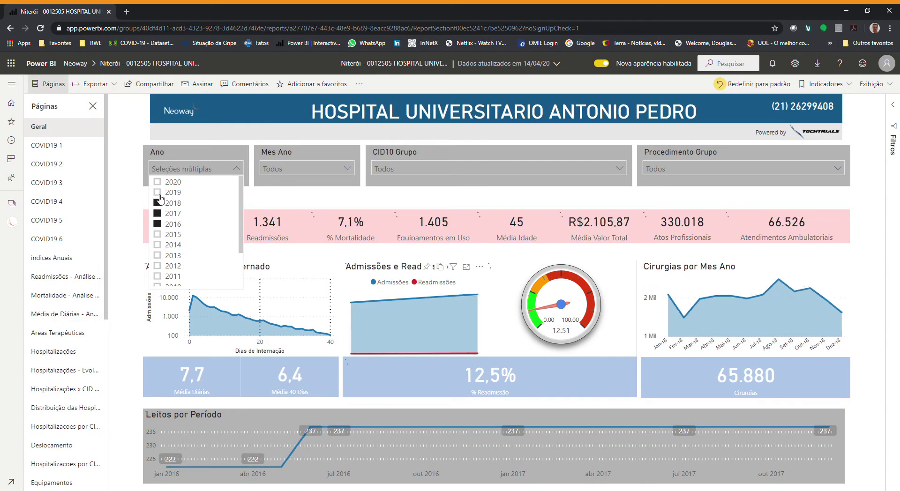
click(159, 193)
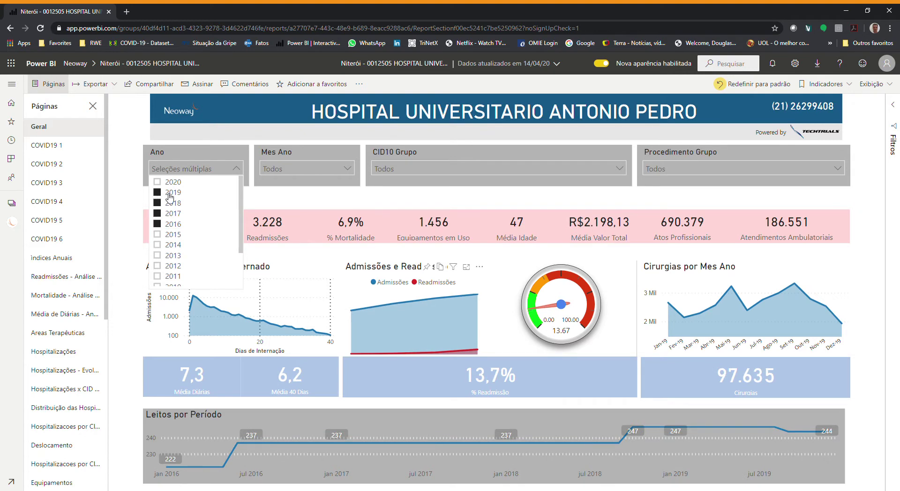
click(158, 213)
click(157, 213)
click(236, 170)
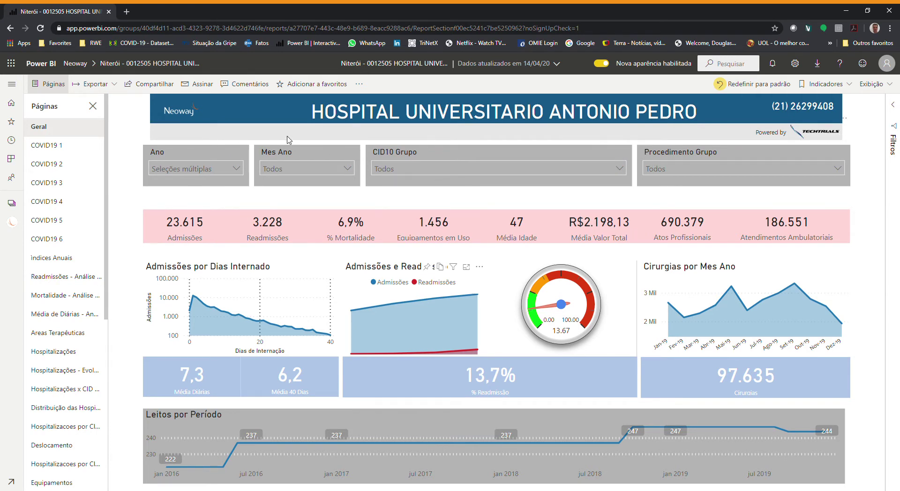
click(238, 153)
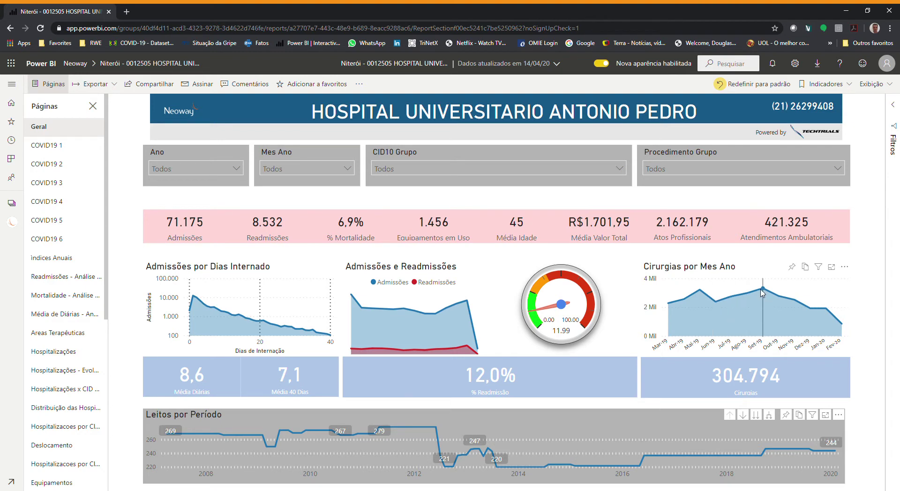
Inspect the Set-19 and Mai-19 points of the Cirurgias por Mes Ano chart, checking the options available for Mai-19
mouse_move(762, 293)
mouse_move(701, 291)
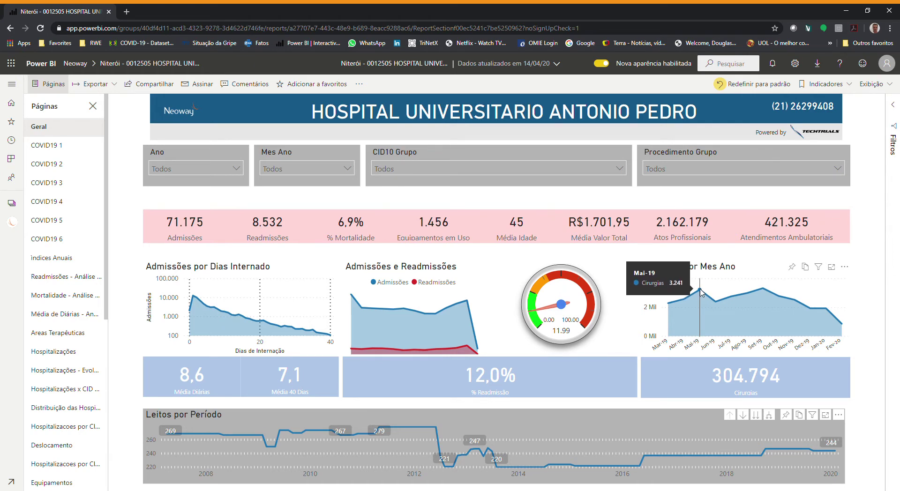
right_click(701, 291)
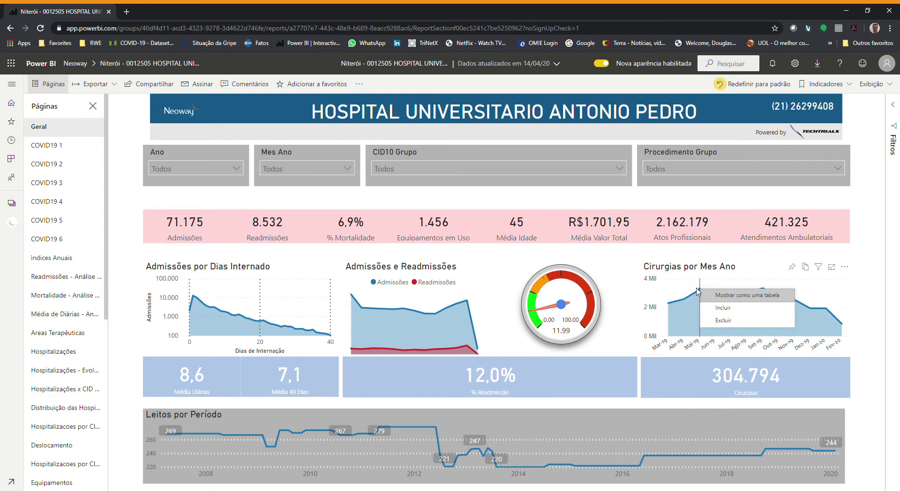
click(693, 290)
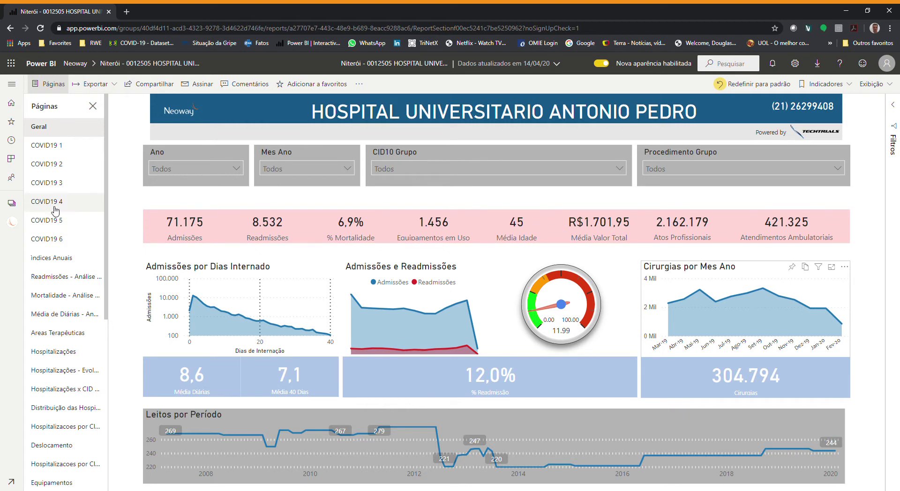
Browse the six COVID19 report pages in order, from COVID19 1 to COVID19 6
click(45, 146)
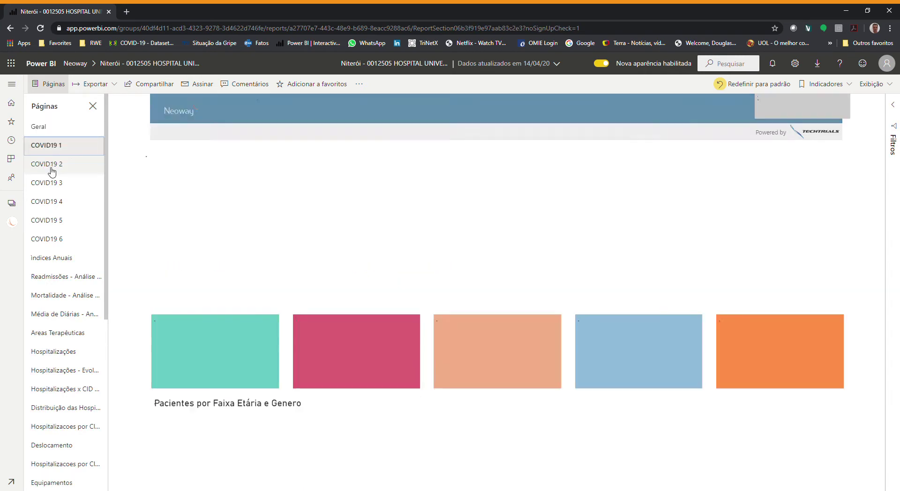
click(47, 164)
click(53, 187)
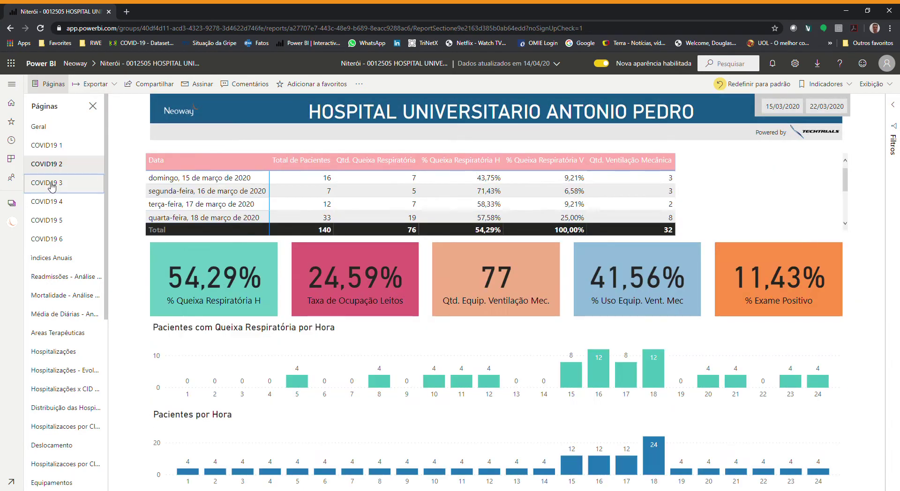
click(54, 208)
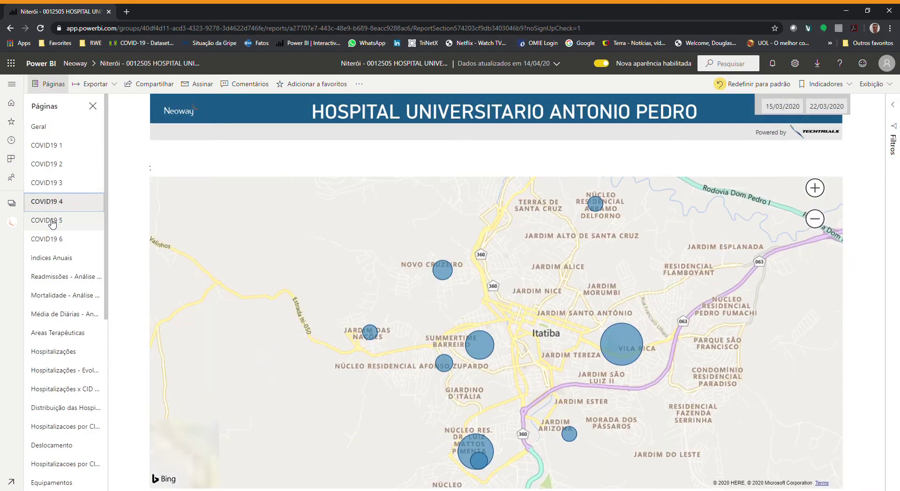
click(53, 220)
click(53, 240)
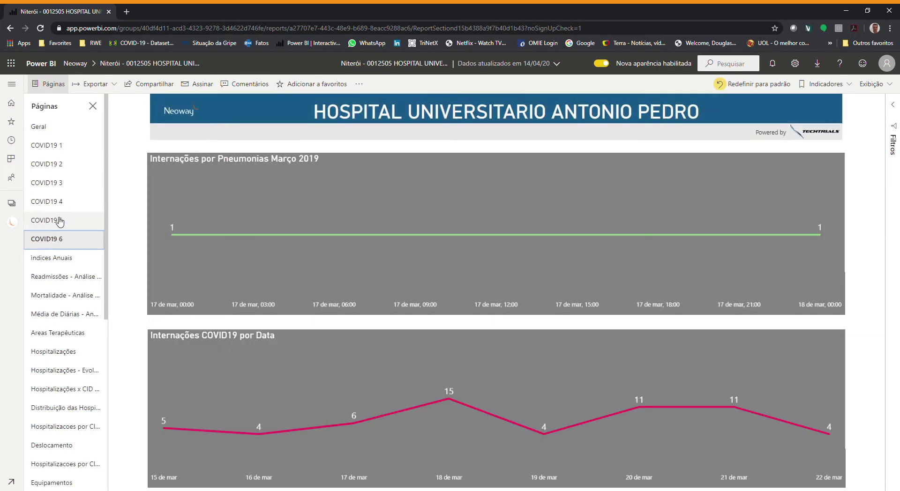
Review pages COVID19 1 to COVID19 4 again and return to COVID19 1
click(50, 146)
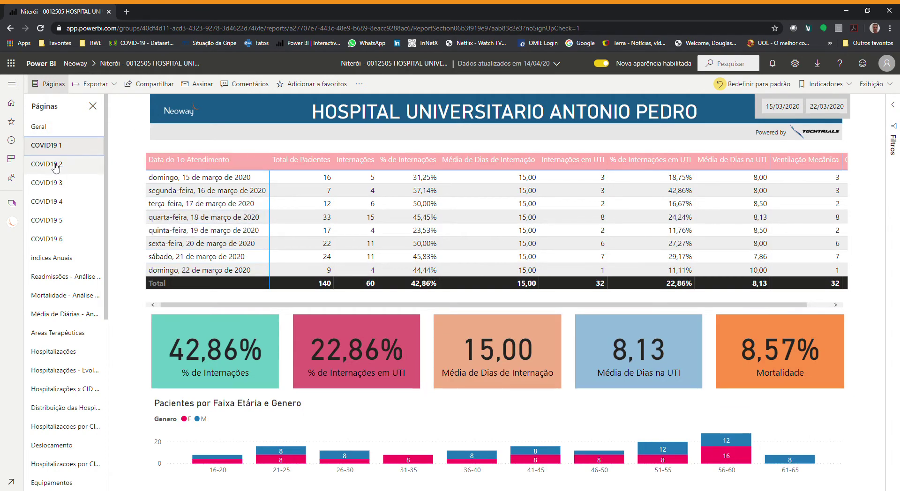
click(52, 165)
click(47, 190)
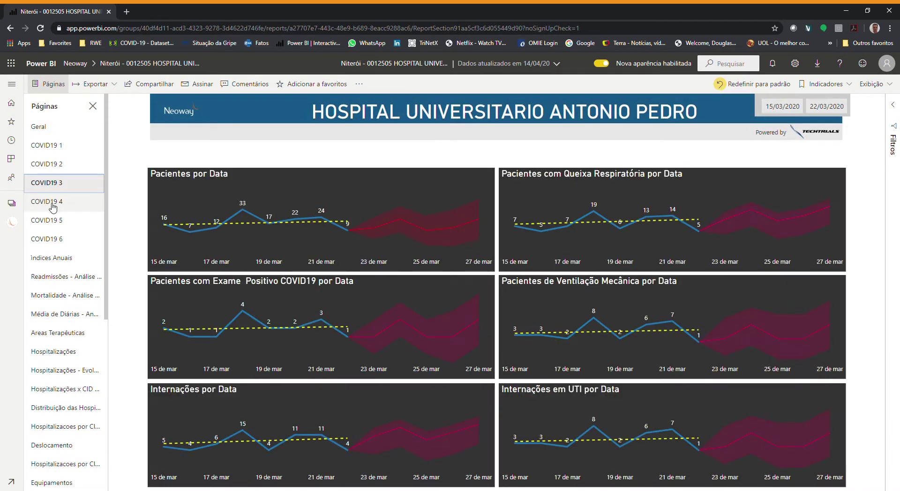
click(47, 202)
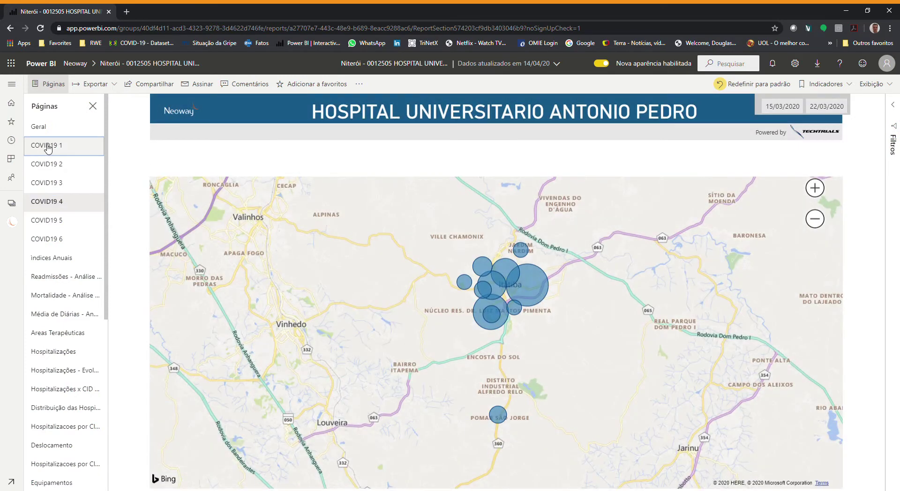
click(47, 147)
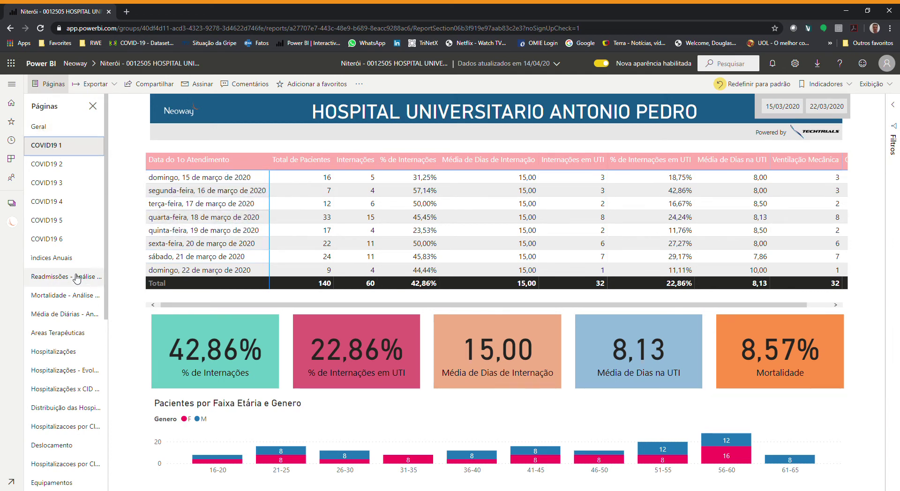
Open the Indices Anuais page, examine the % de Mortalidade chart in focus mode, and return to the report
click(46, 259)
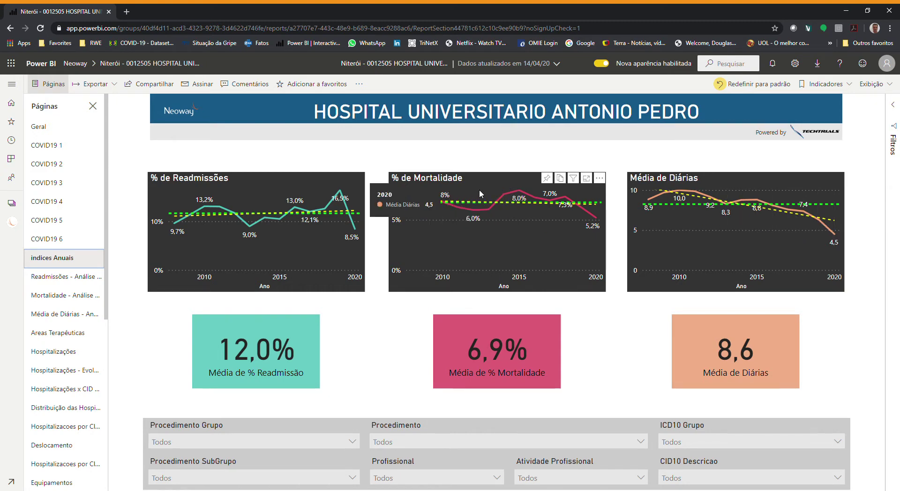
click(587, 179)
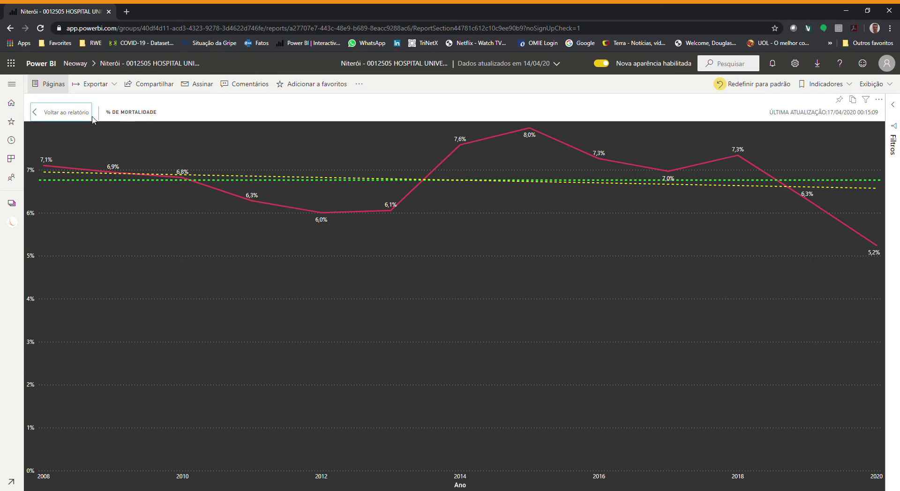
click(63, 114)
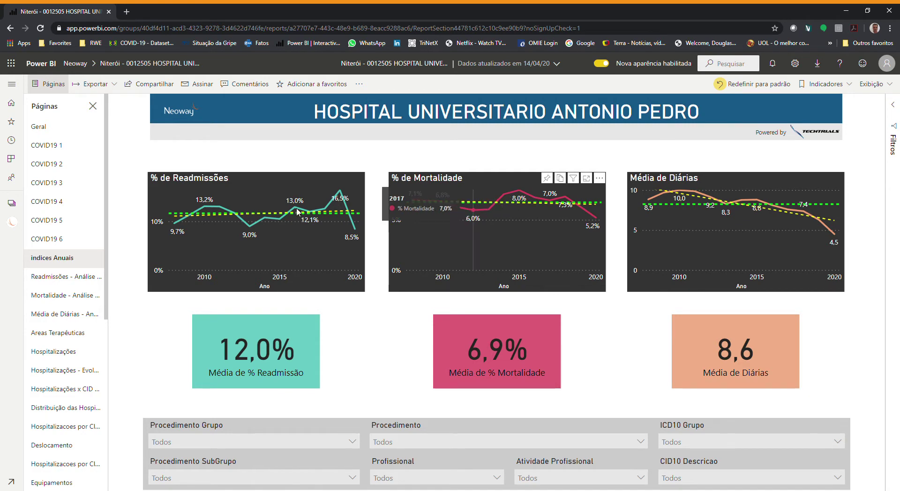
Run the Explicar o aumento analysis on the 2019 point of the % de Readmissões chart and close its result
right_click(340, 194)
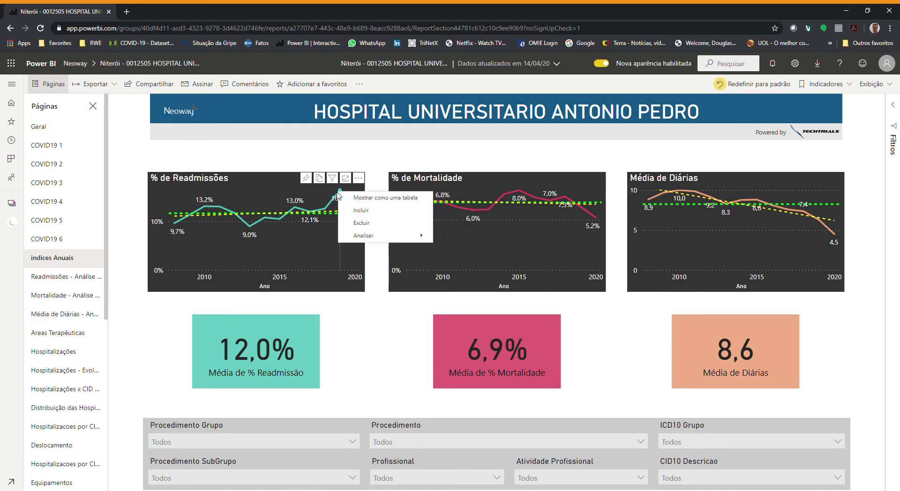
click(327, 213)
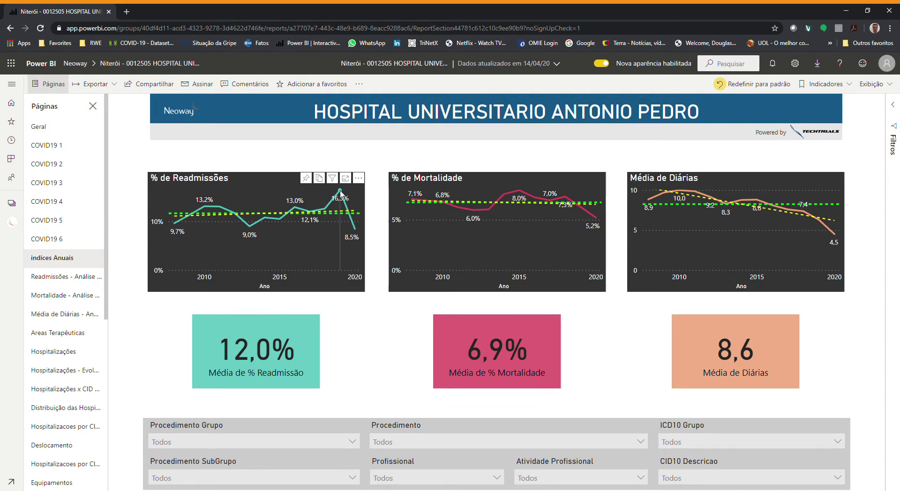
right_click(341, 193)
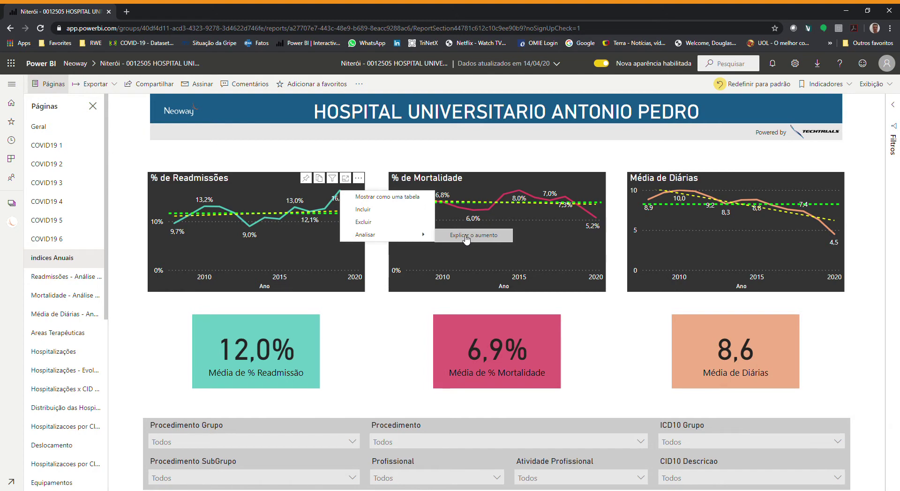
click(466, 239)
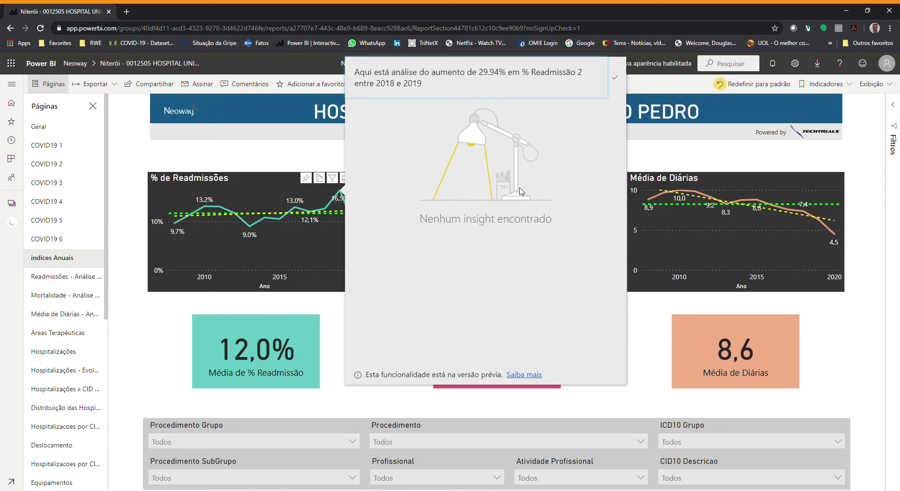
click(320, 163)
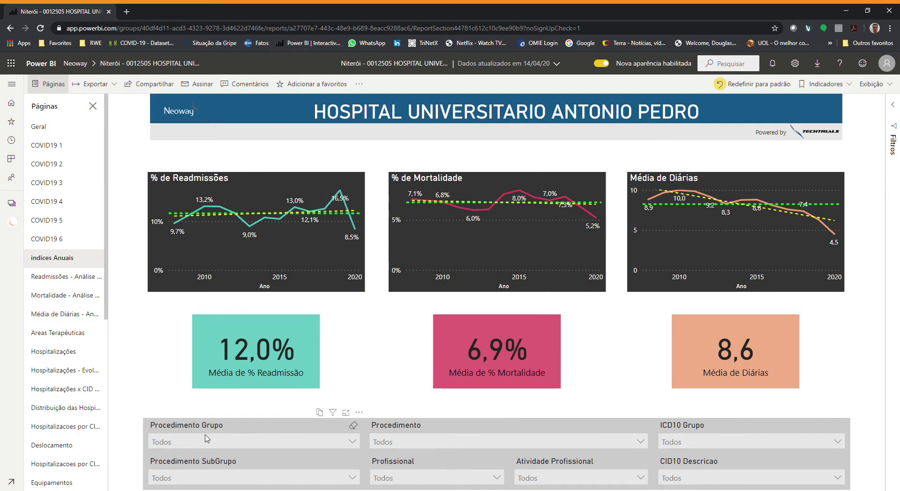
View the annual indicators with Procedimento Grupo filtered to Procedimentos cirúrgicos, and clear that filter
click(350, 441)
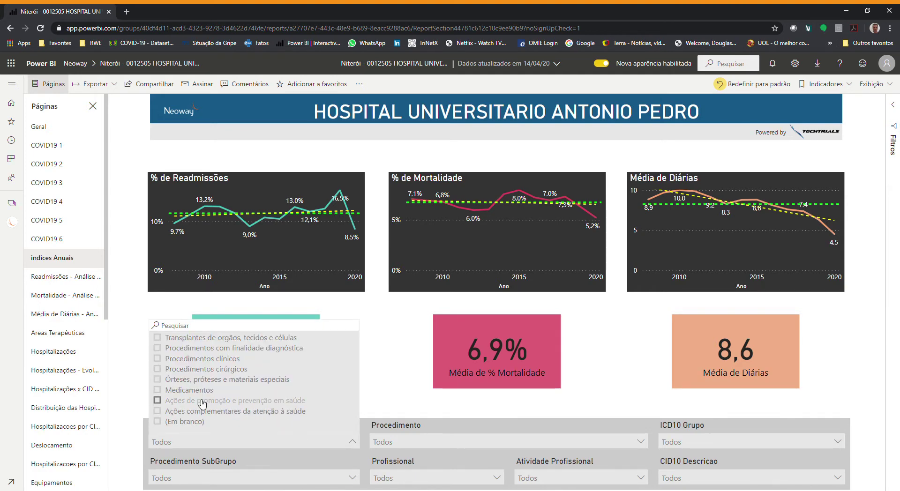
click(207, 373)
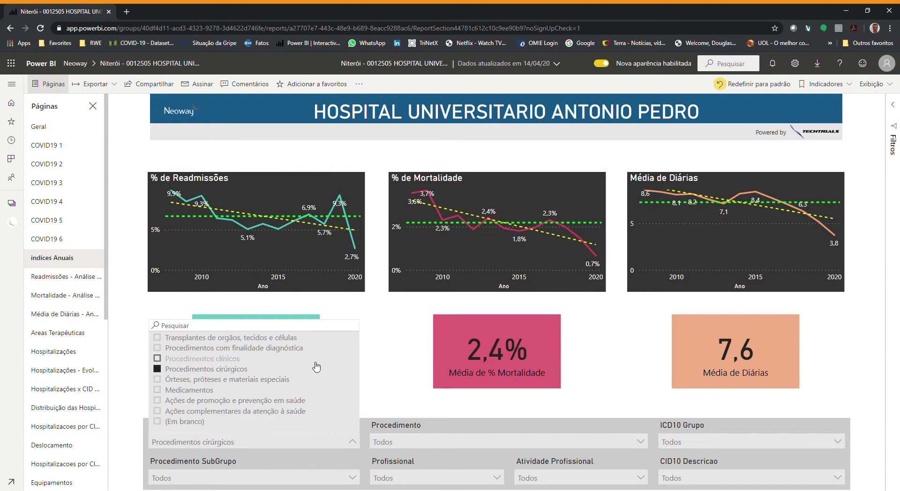
click(381, 359)
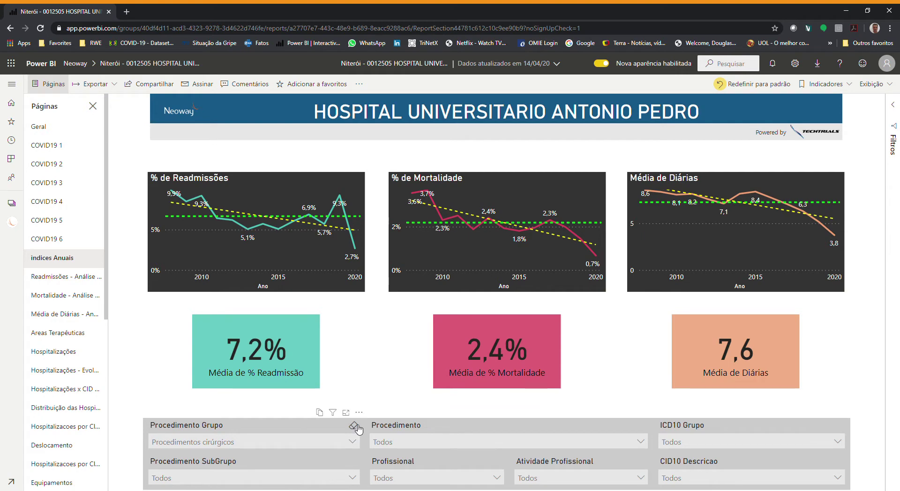
click(354, 426)
View the annual indicators with Procedimento Grupo filtered to Procedimentos clínicos, and remove that selection
click(350, 442)
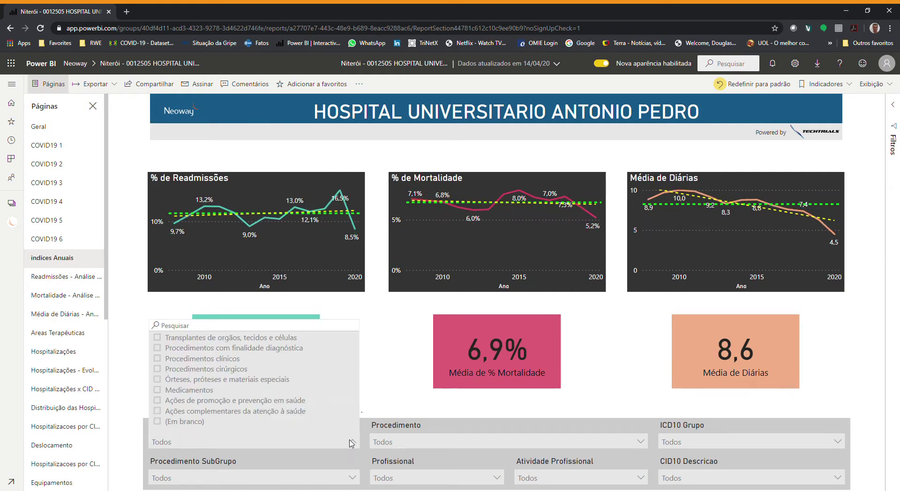
click(204, 359)
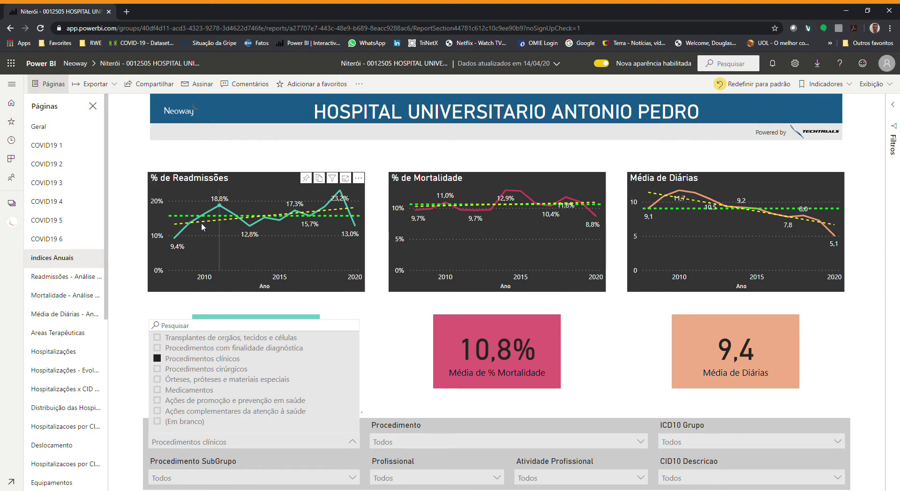
click(160, 360)
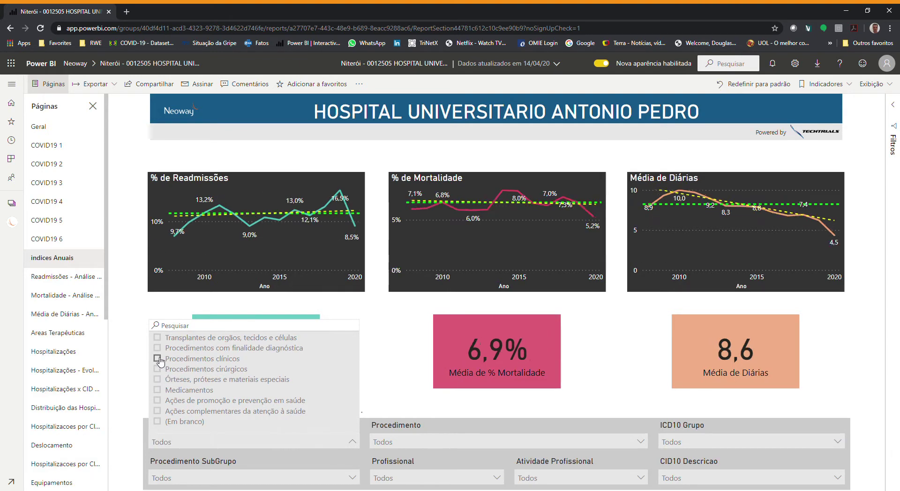
click(356, 444)
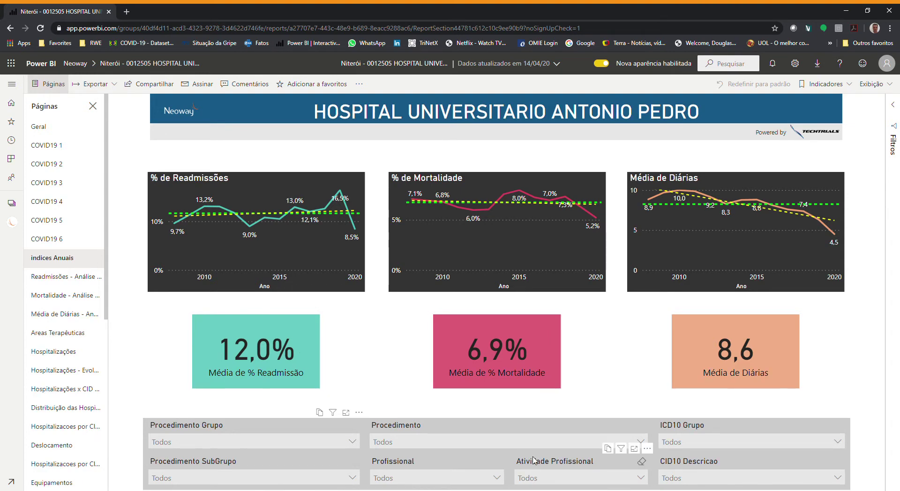
Filter ICD10 Grupo to Injury, poisoning and certain other consequences, and switch the filter to Diseases of the respiratory system
click(829, 445)
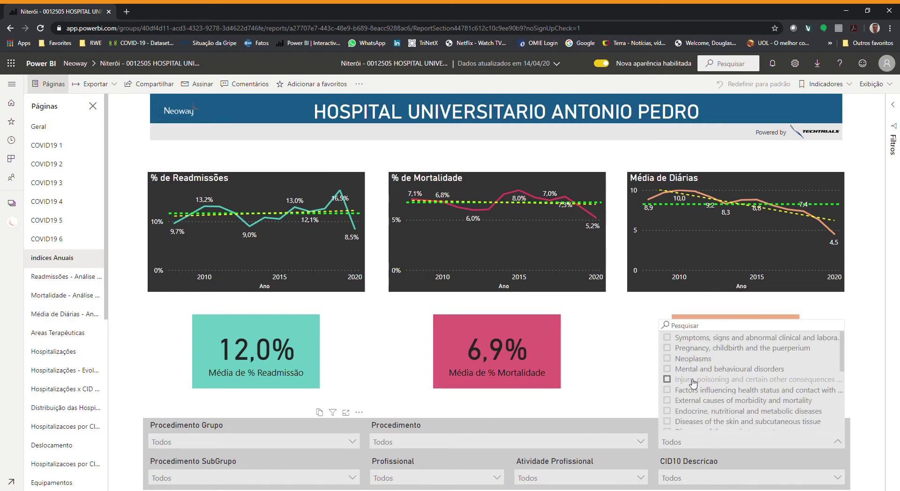
click(693, 383)
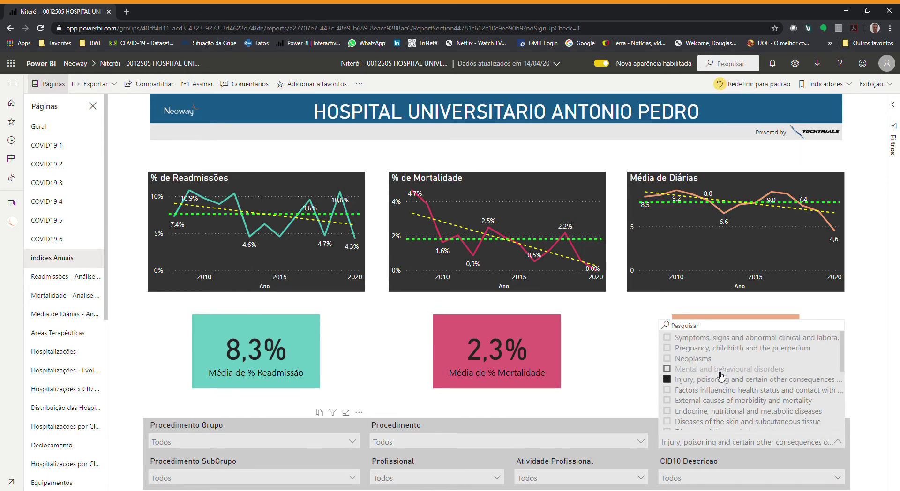
scroll(726, 377, down, 3)
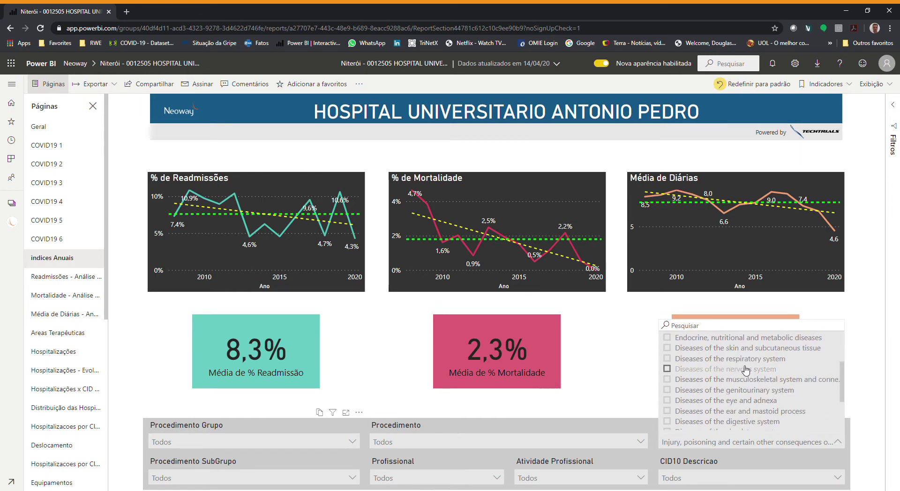
click(668, 359)
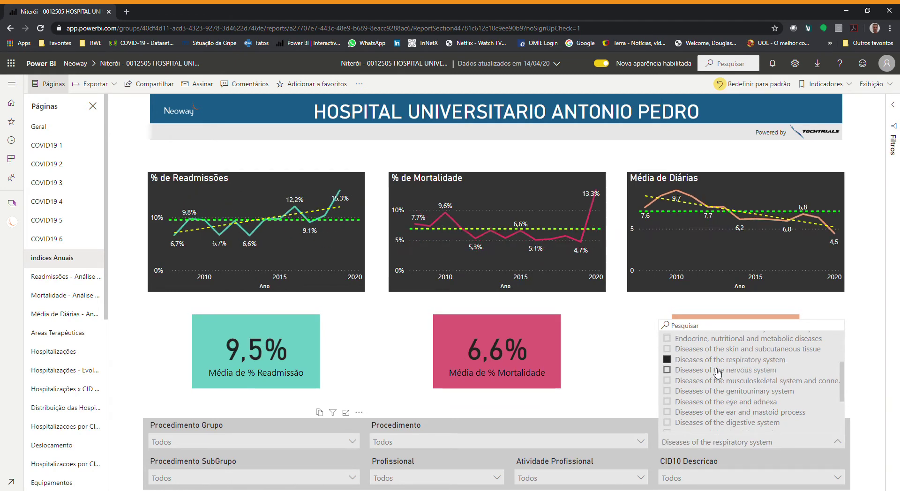
scroll(716, 373, up, 3)
scroll(717, 373, down, 3)
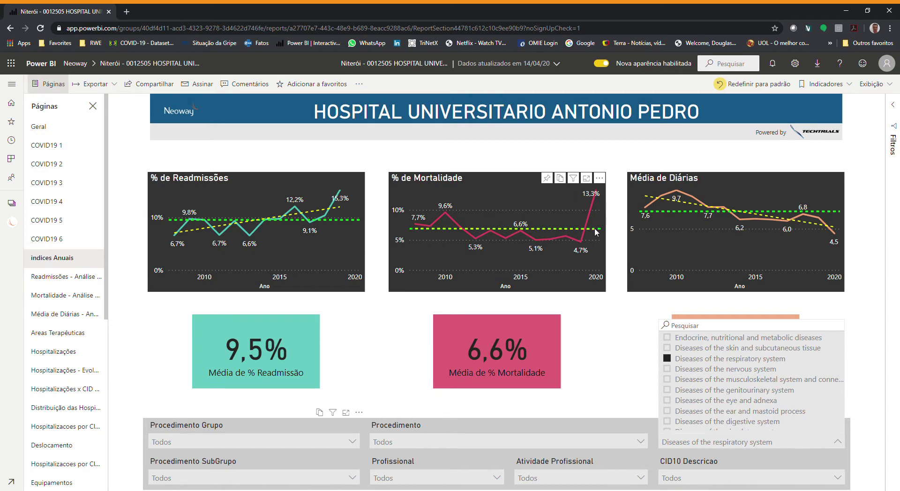
Switch the ICD10 Grupo filter to Diseases of the digestive system, review the indicators, and clear the selection
click(667, 421)
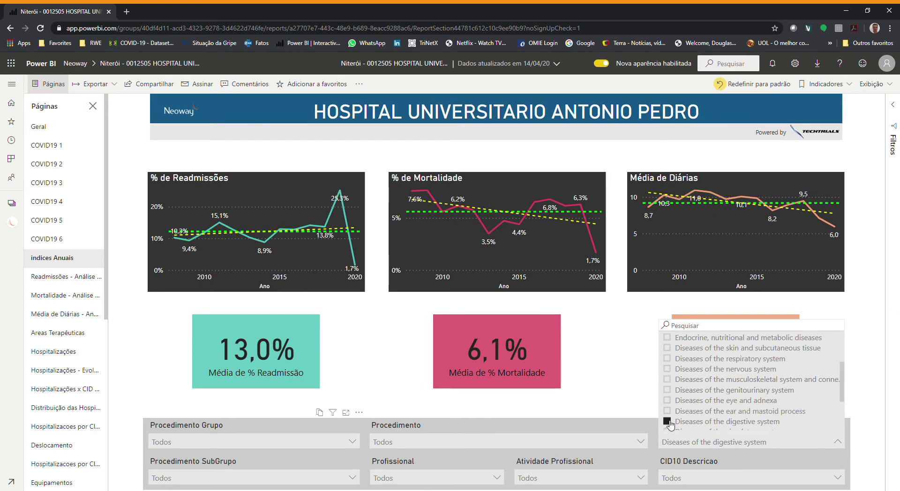
click(668, 421)
click(626, 326)
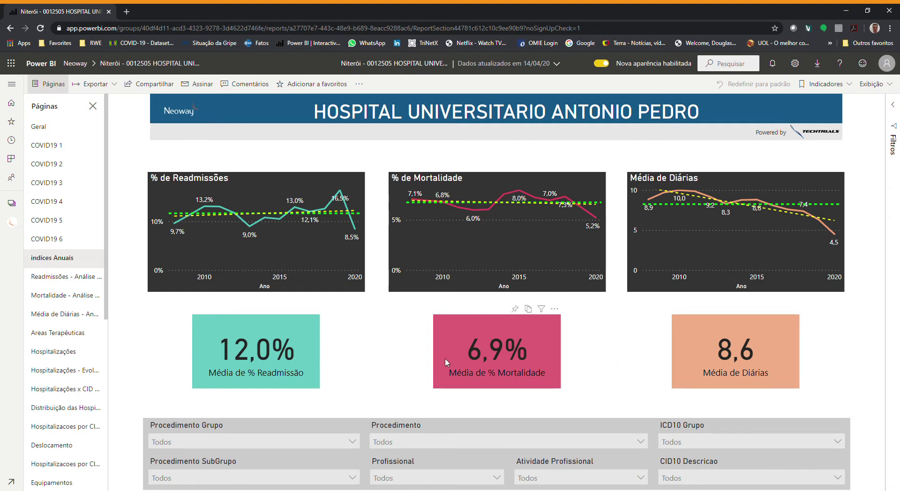
View the indicators with Atividade Profissional filtered to MEDICO CIRURGIAO GERAL, and remove that selection
click(641, 479)
scroll(576, 422, down, 5)
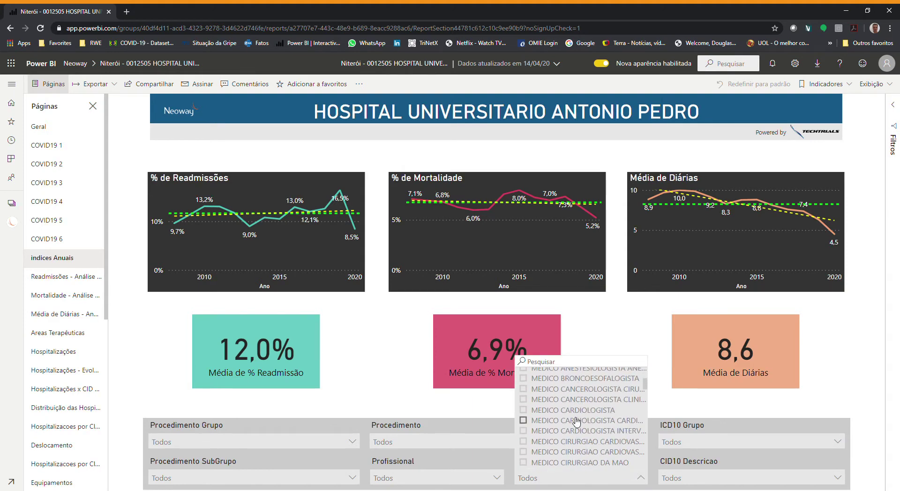
scroll(576, 422, down, 3)
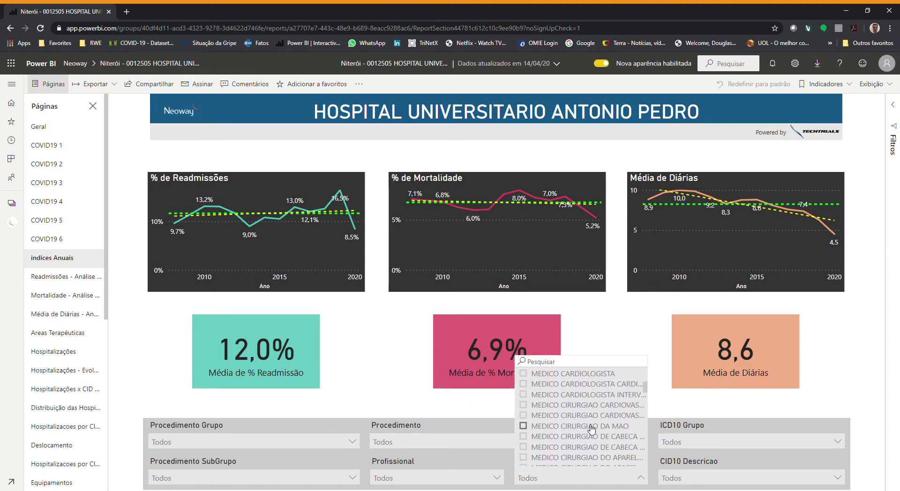
scroll(590, 427, down, 1)
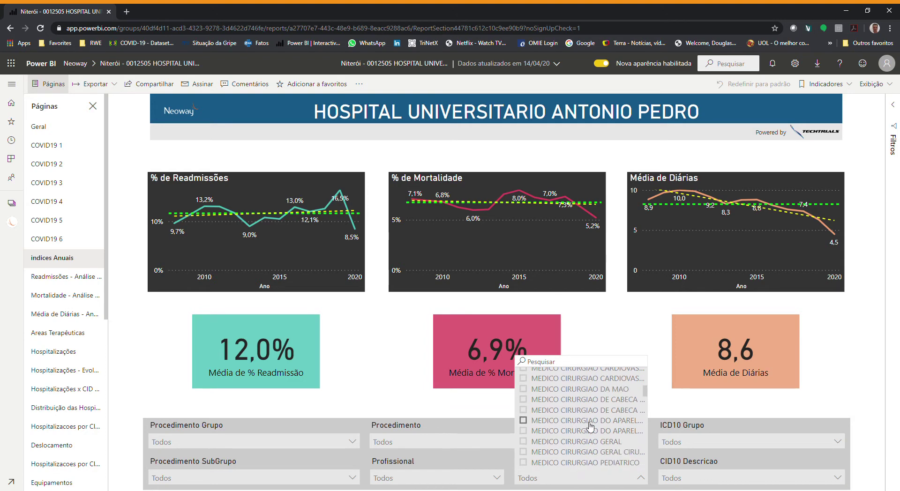
scroll(590, 427, up, 1)
scroll(590, 426, down, 2)
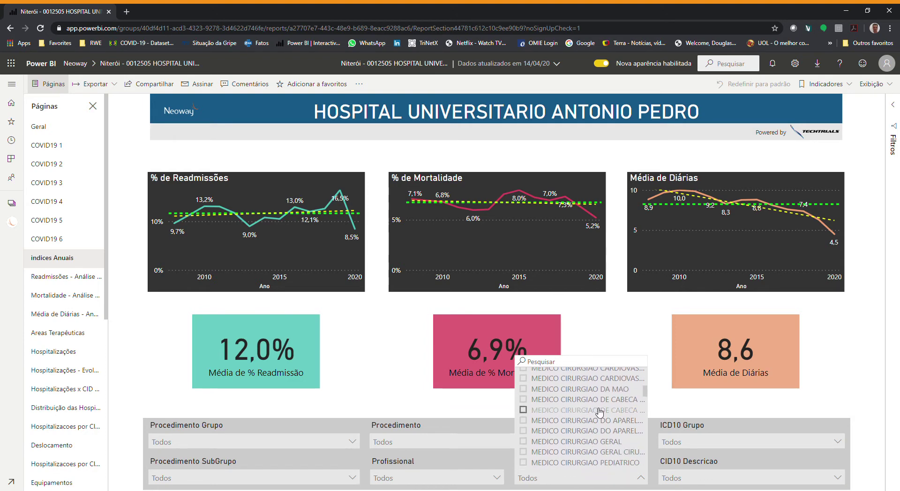
scroll(590, 417, down, 1)
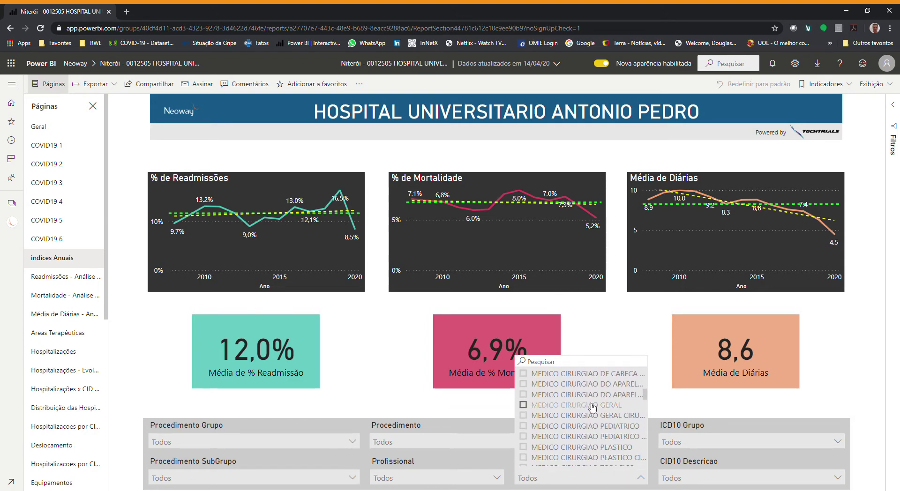
click(526, 406)
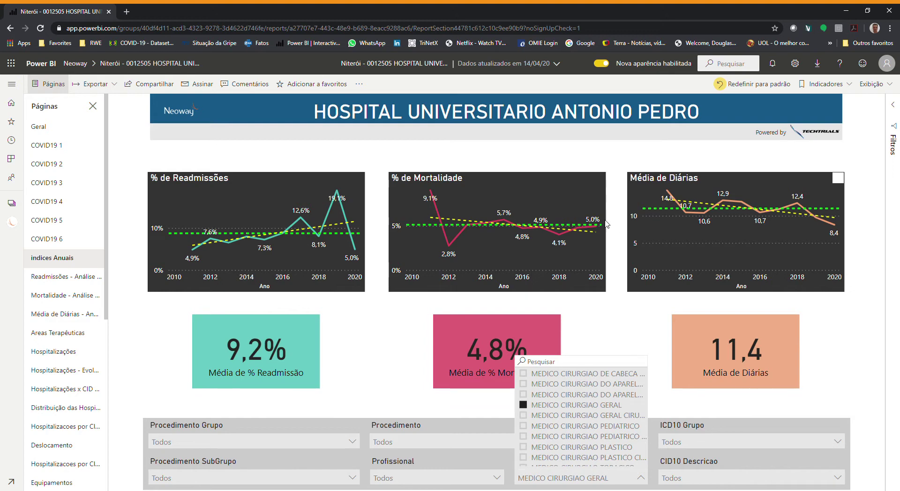
click(524, 406)
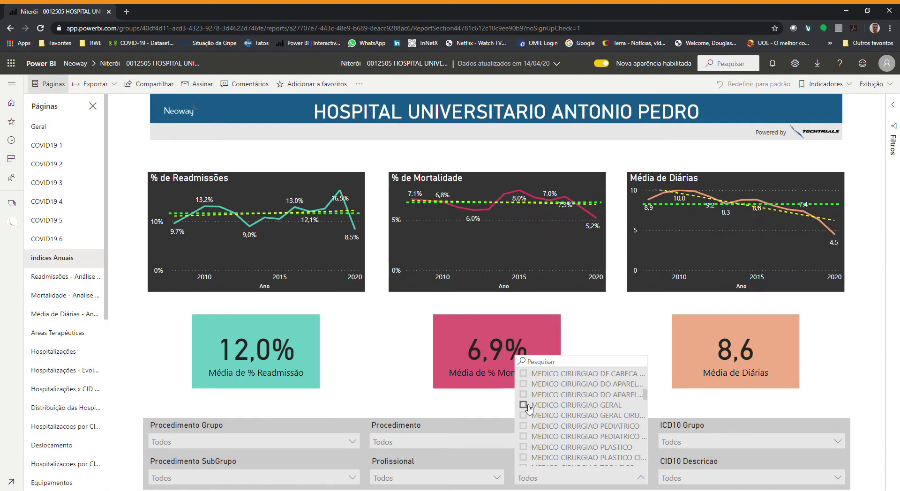
View the indicators with Atividade Profissional filtered to MEDICO GASTROENTEROLOGISTA, and remove that selection
scroll(549, 415, down, 3)
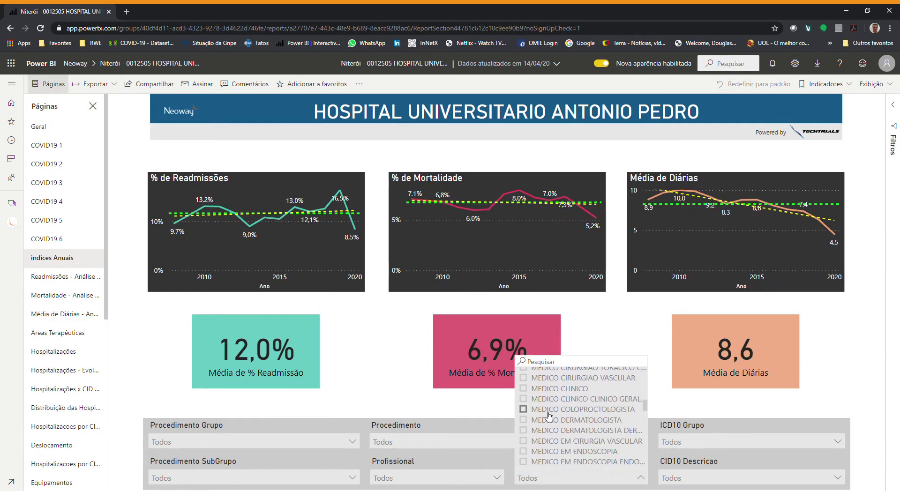
scroll(549, 415, up, 2)
scroll(549, 415, down, 2)
scroll(553, 405, down, 2)
scroll(554, 404, down, 5)
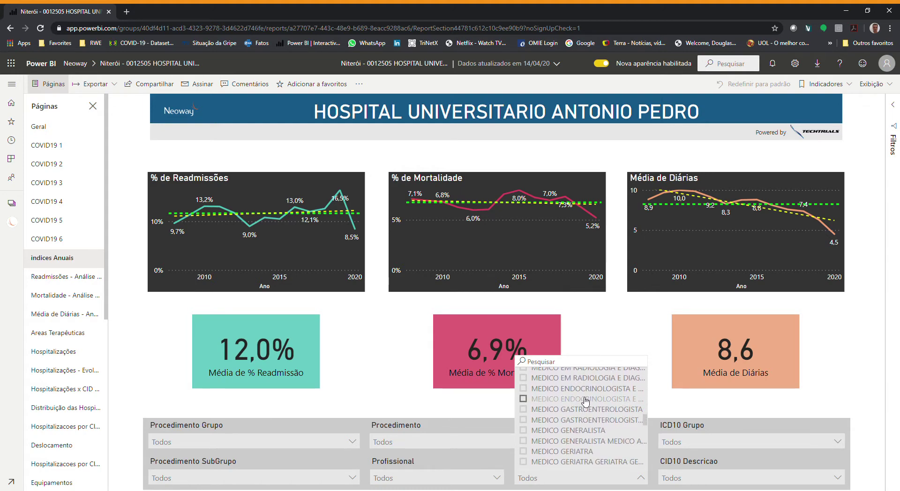
click(524, 409)
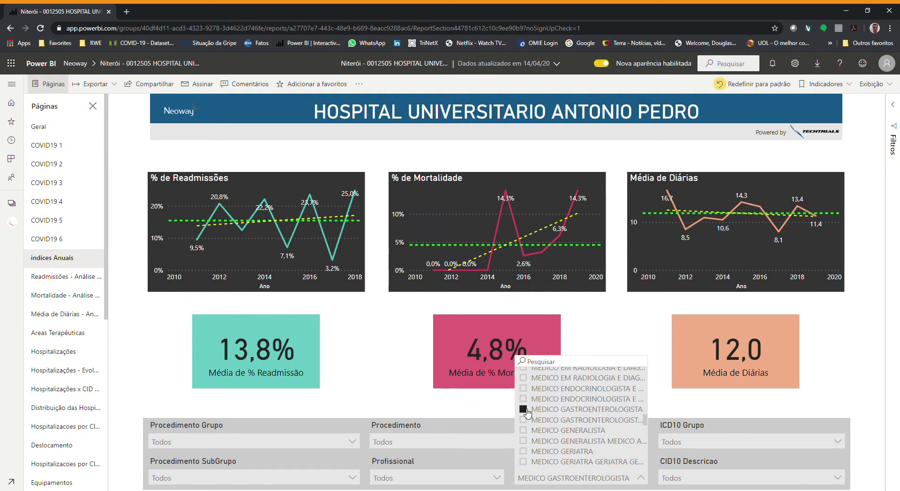
click(524, 409)
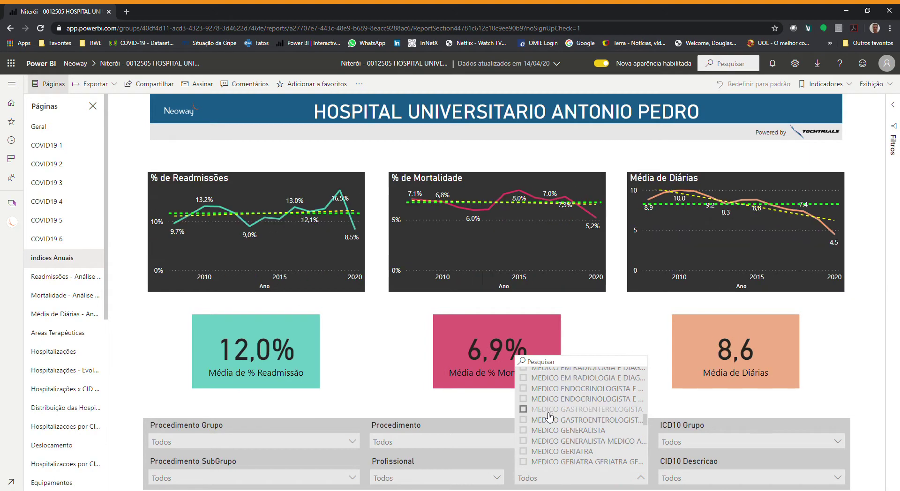
View the indicators with Atividade Profissional filtered to MEDICO INFECTOLOGISTA, remove that selection and close the filter list
scroll(543, 416, down, 2)
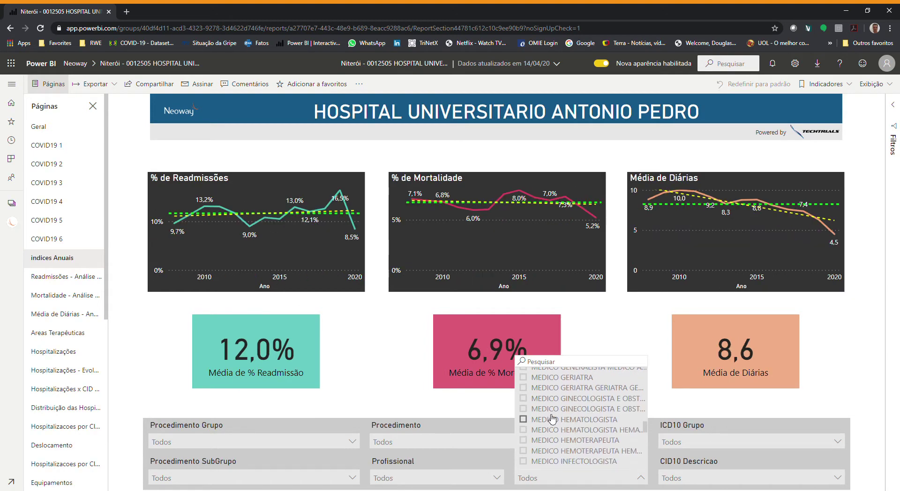
scroll(552, 418, down, 2)
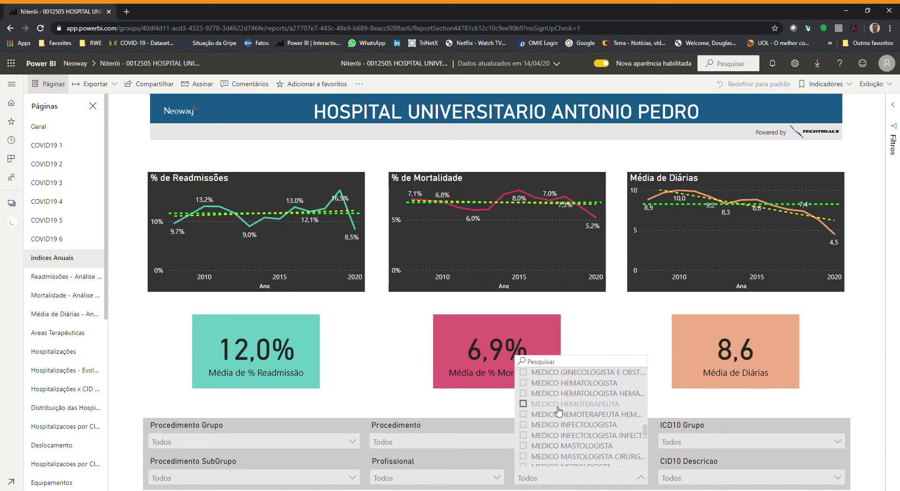
click(524, 424)
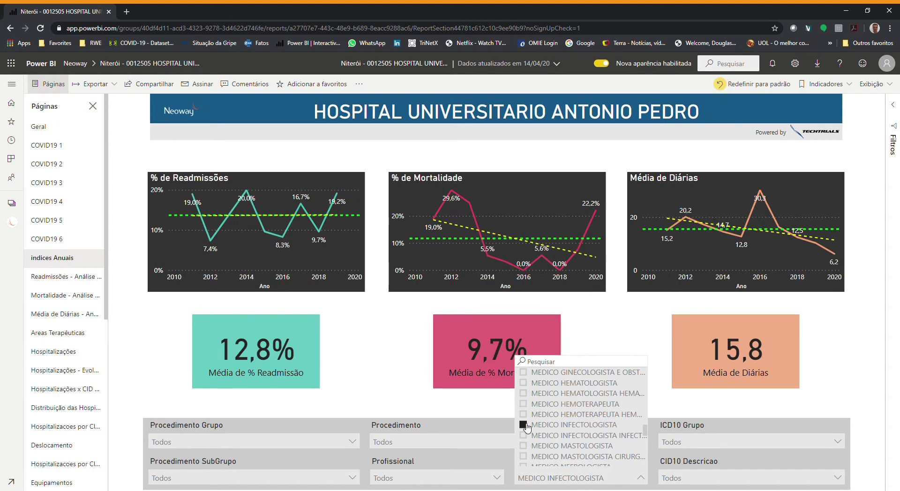
click(523, 425)
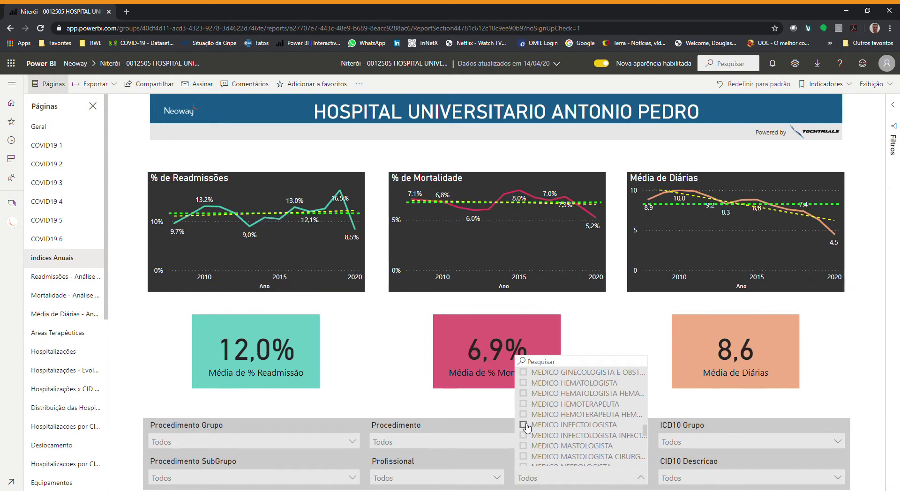
click(492, 403)
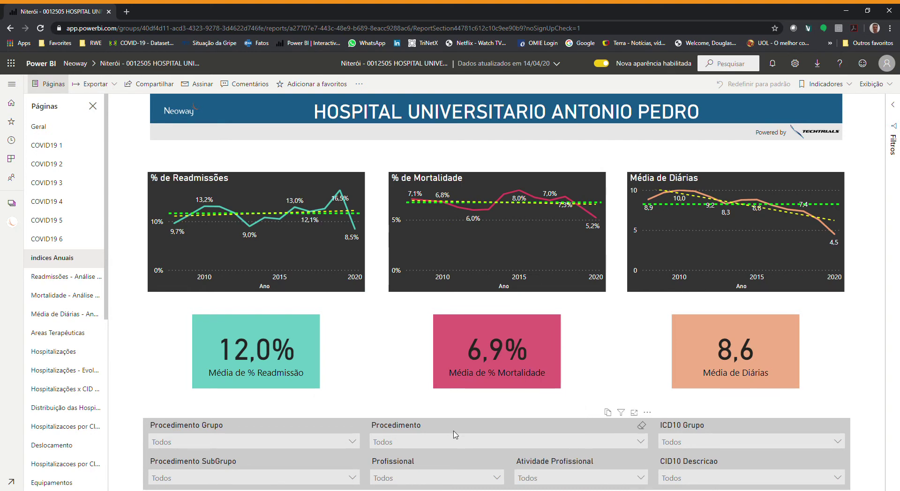
View the Readmissões - Análise page with ICD10 Grupo filtered to Injury, poisoning and certain other consequences, and remove that selection
click(54, 276)
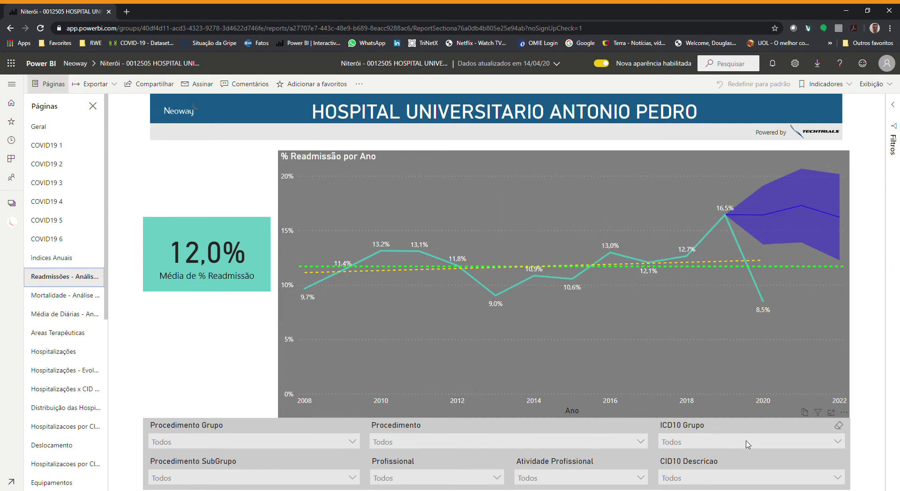
click(836, 441)
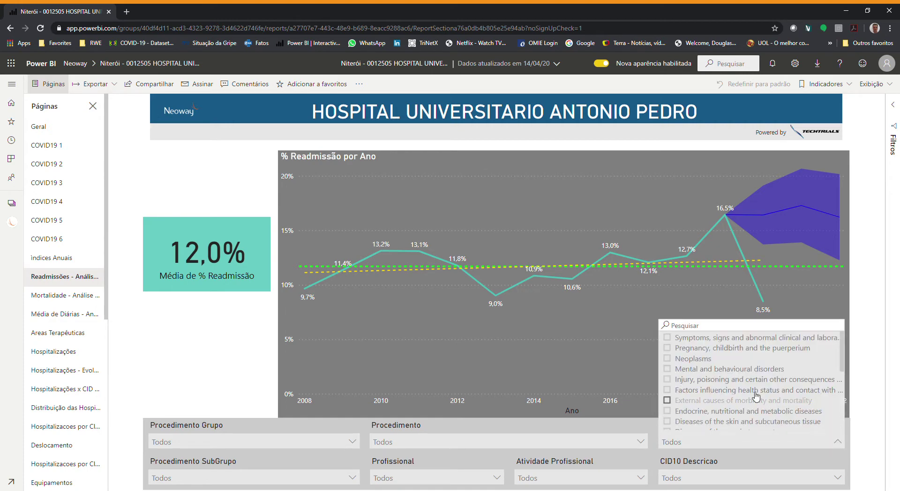
click(725, 383)
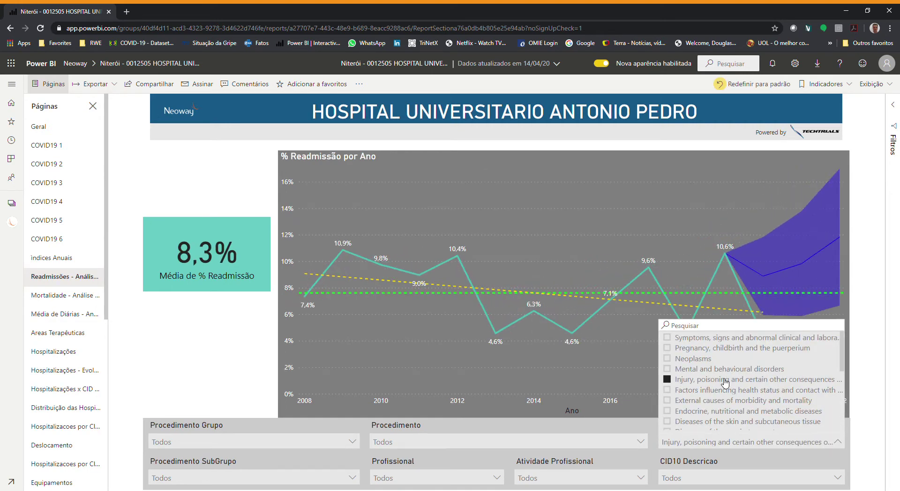
click(725, 383)
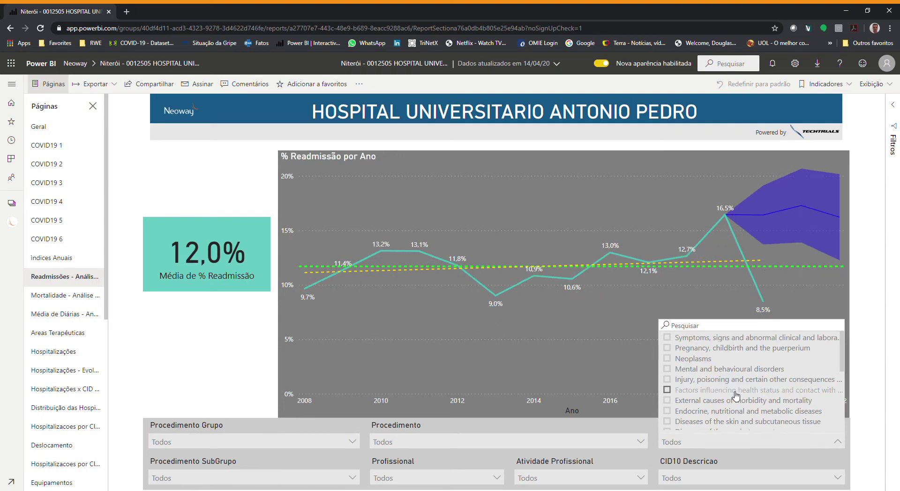
View the readmission trend with ICD10 Grupo filtered to Diseases of the respiratory system, remove that selection and close the filter list
scroll(736, 384, down, 3)
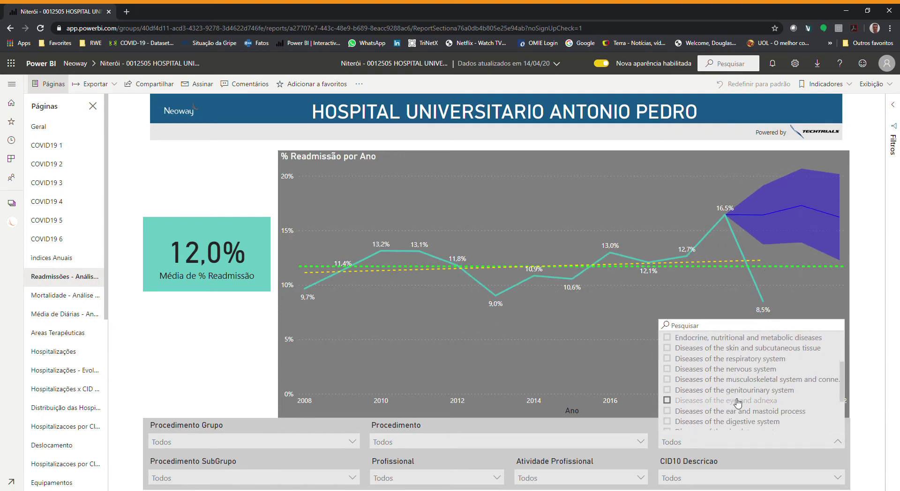
click(733, 360)
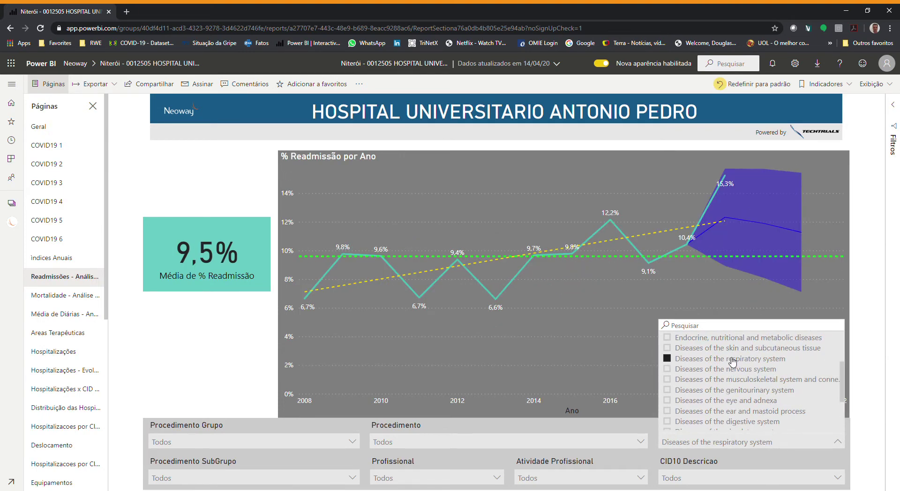
click(732, 360)
click(606, 367)
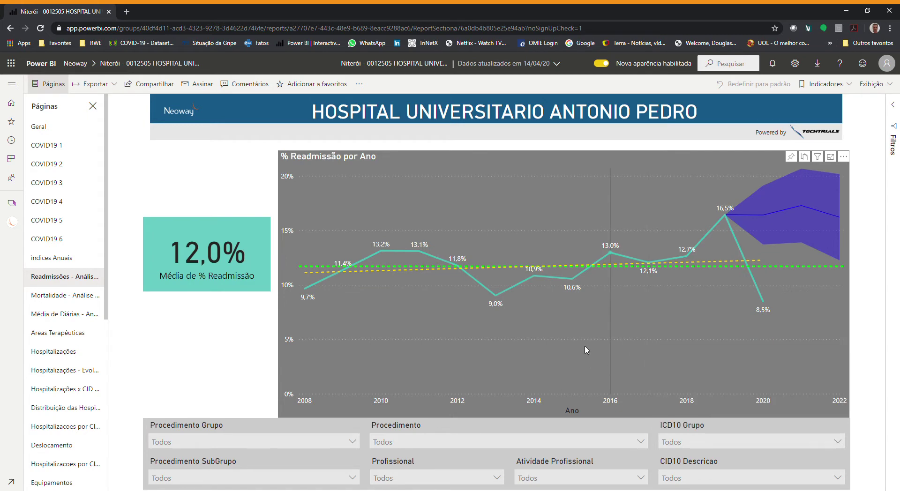
Review the Mortalidade page with its 2020 data point and the Média de Diárias page, and open the Areas Terapêuticas page
click(39, 296)
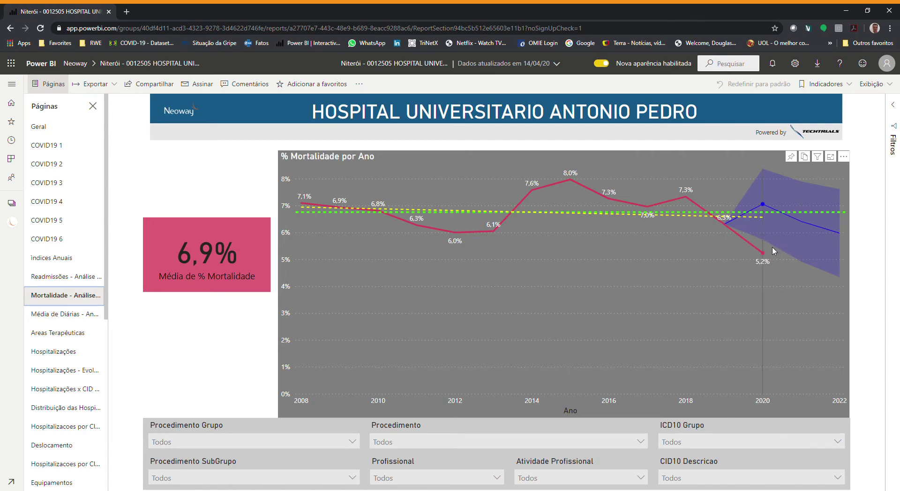
mouse_move(755, 239)
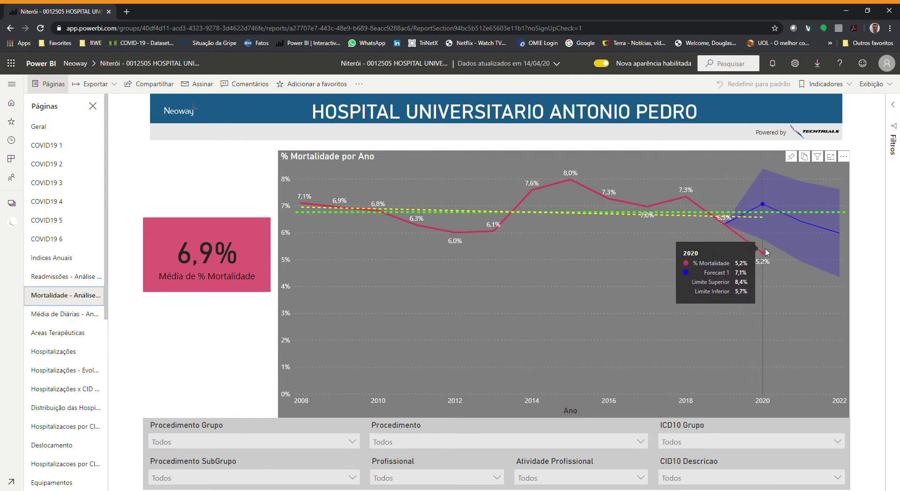
click(60, 315)
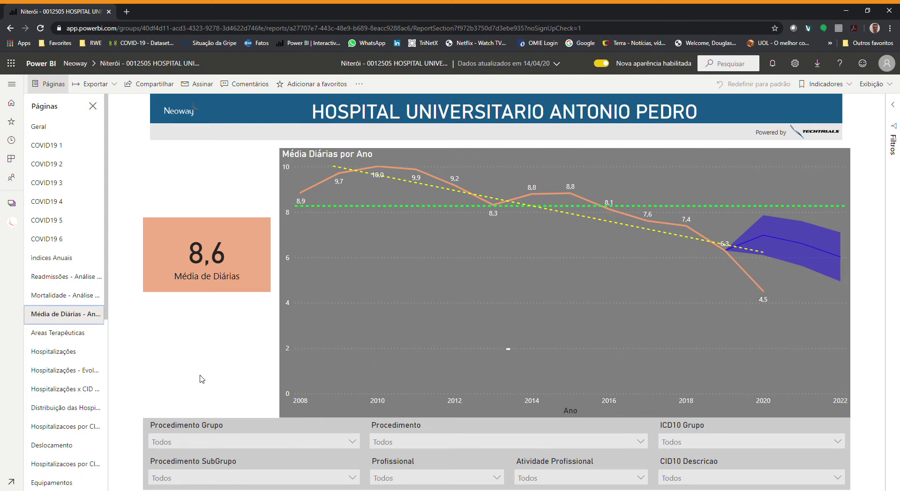
click(57, 334)
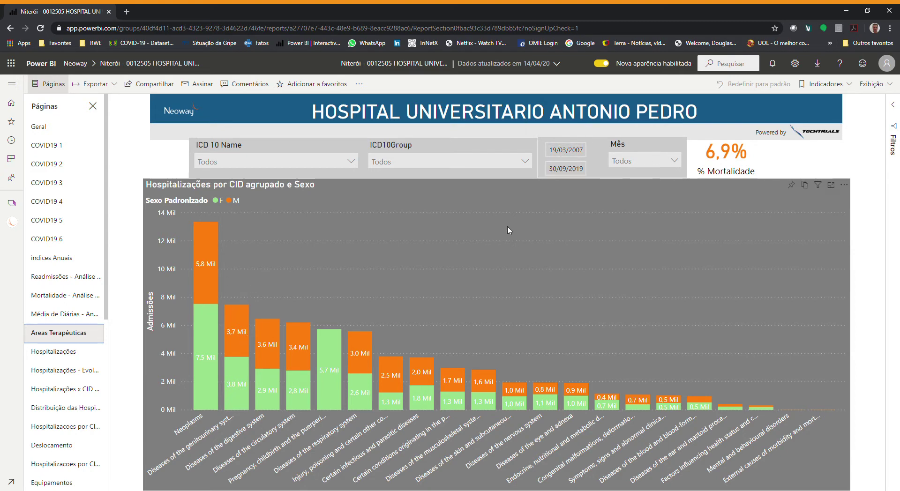
click(571, 154)
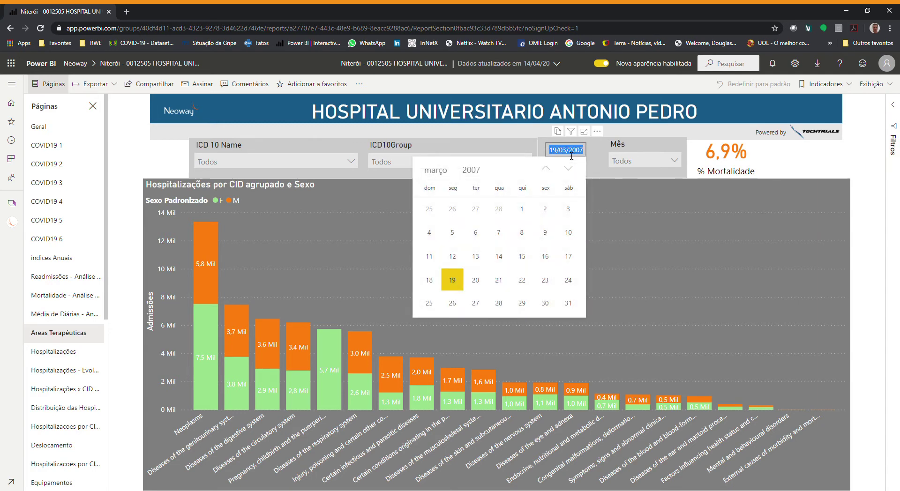
click(471, 170)
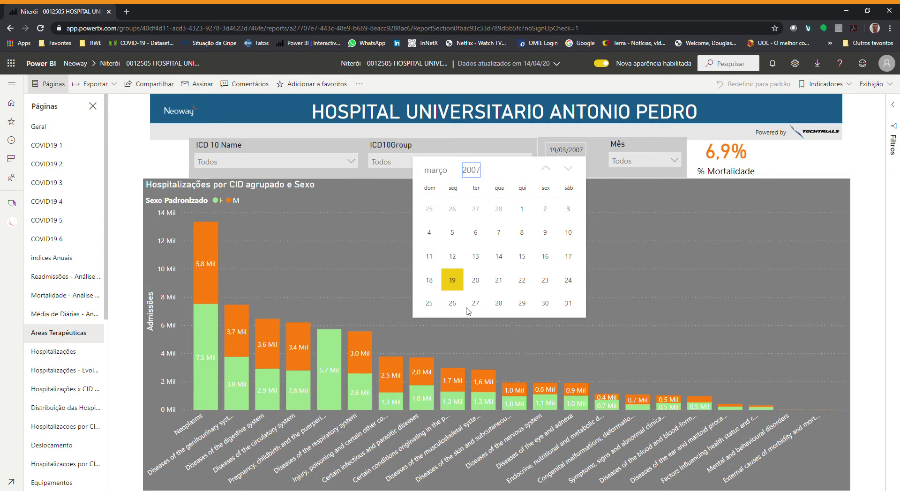
text(2011)
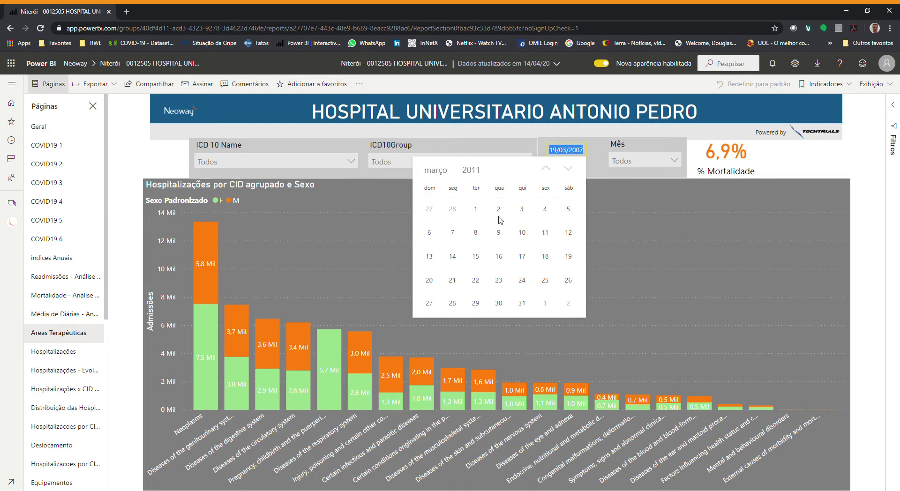
text(janeiro)
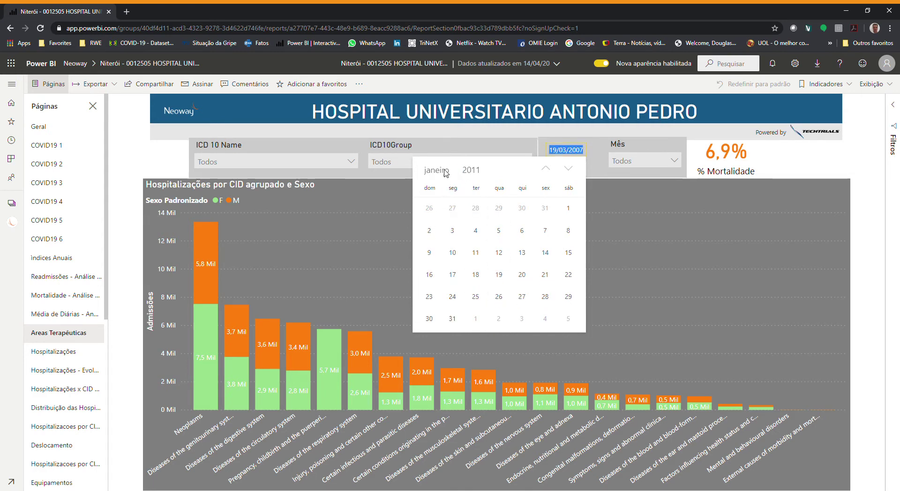
click(576, 172)
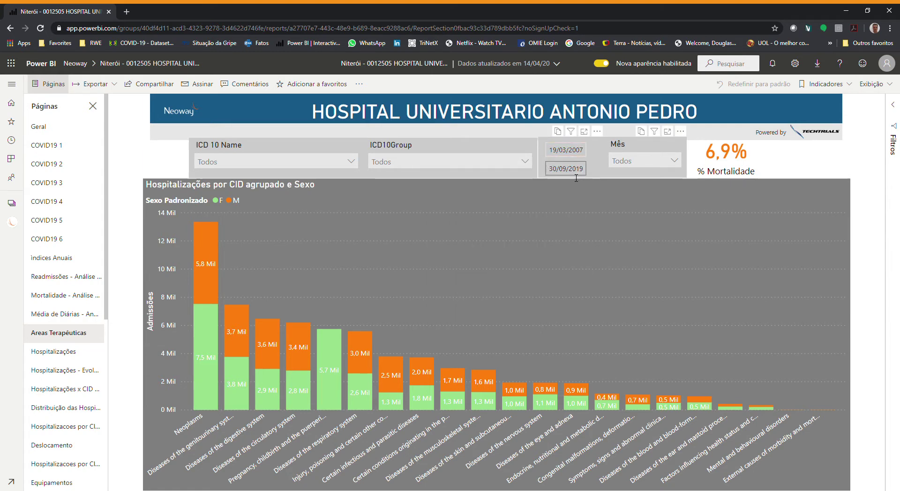
Set the start date of the Areas Terapêuticas date filter to 01/01/2011
click(565, 150)
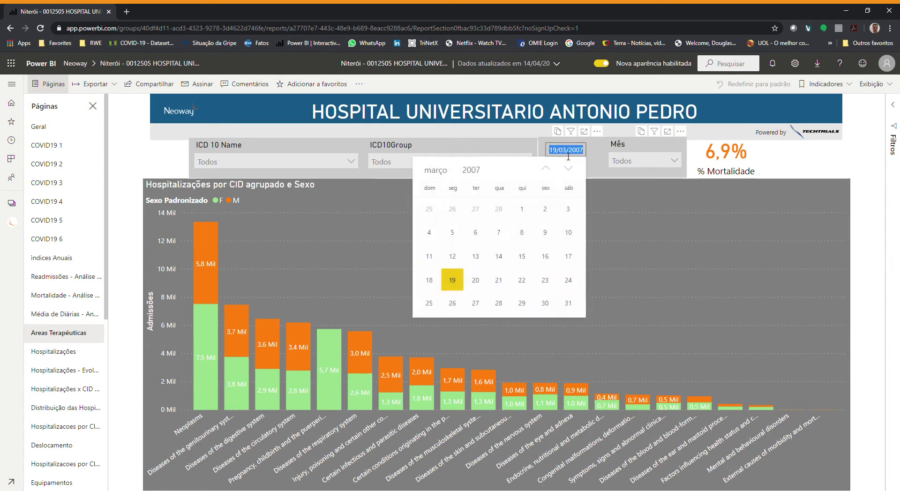
click(470, 170)
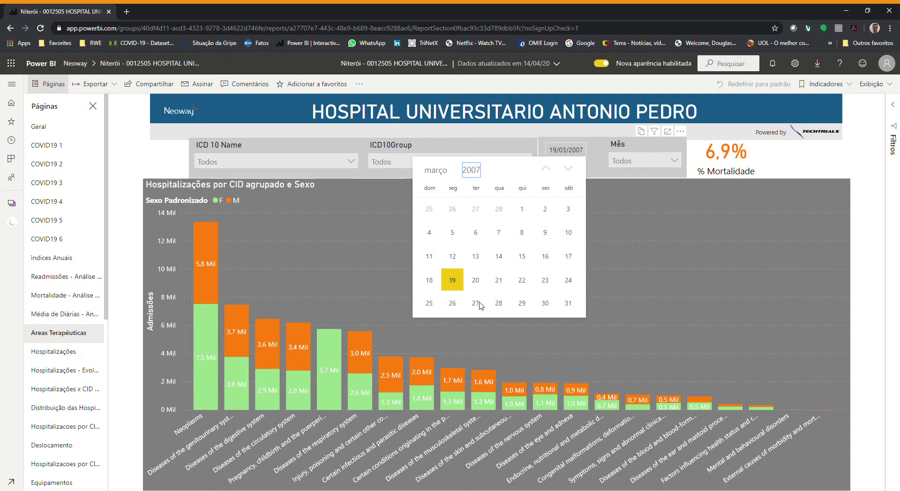
click(473, 321)
click(441, 172)
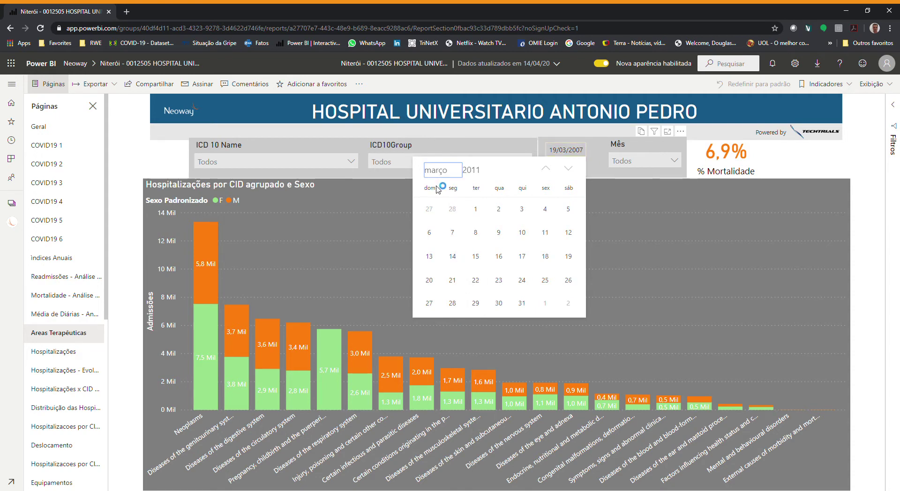
click(440, 185)
click(567, 208)
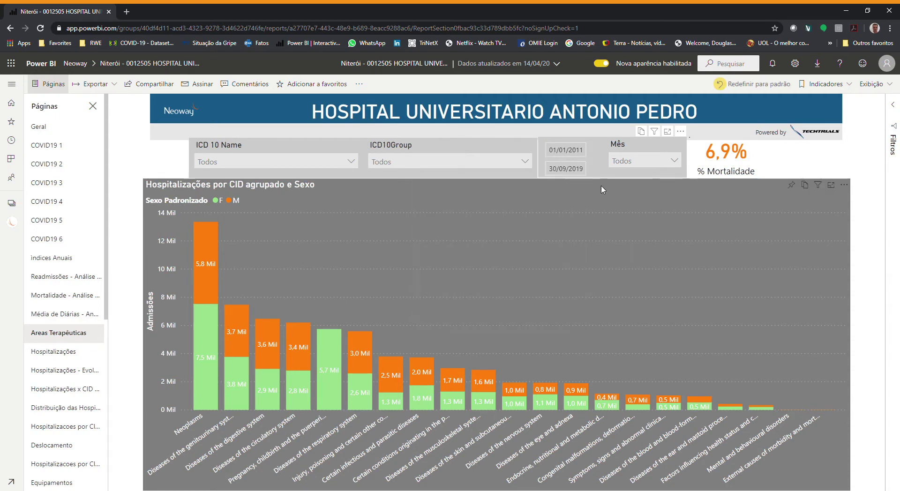
Set the end date of the Areas Terapêuticas date filter to 31/12/2011
click(566, 170)
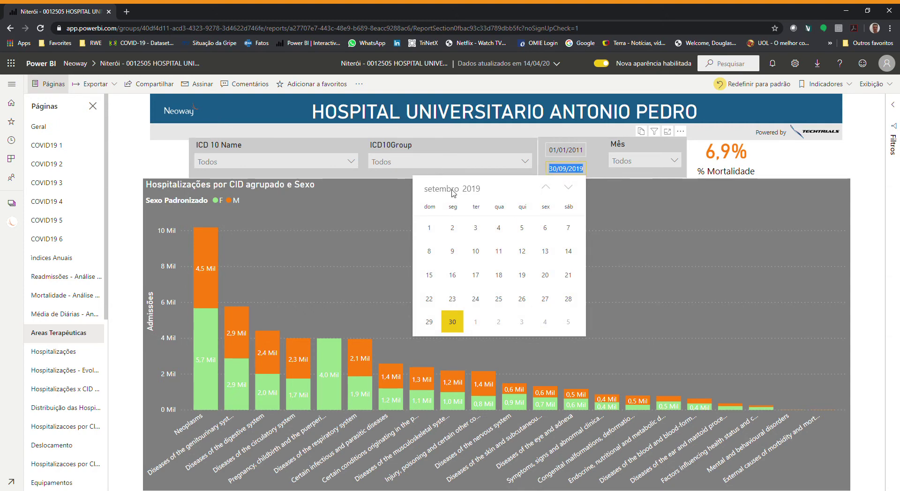
click(475, 190)
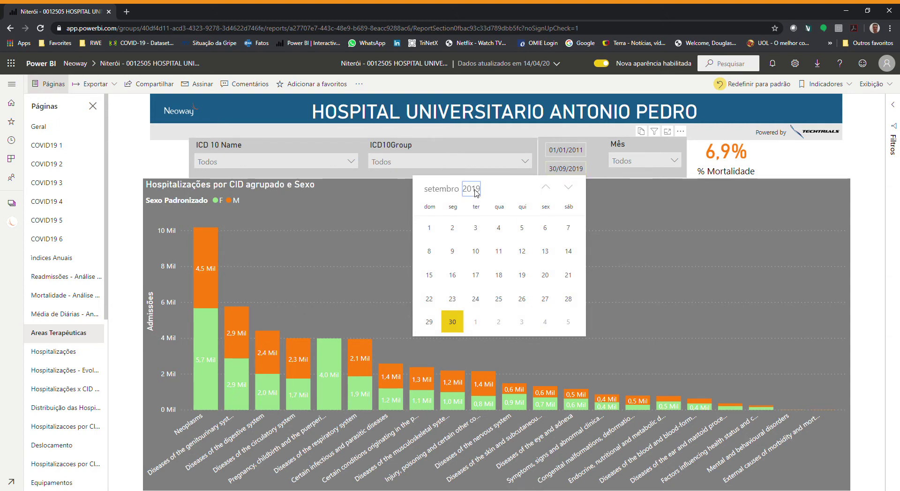
click(475, 225)
click(446, 192)
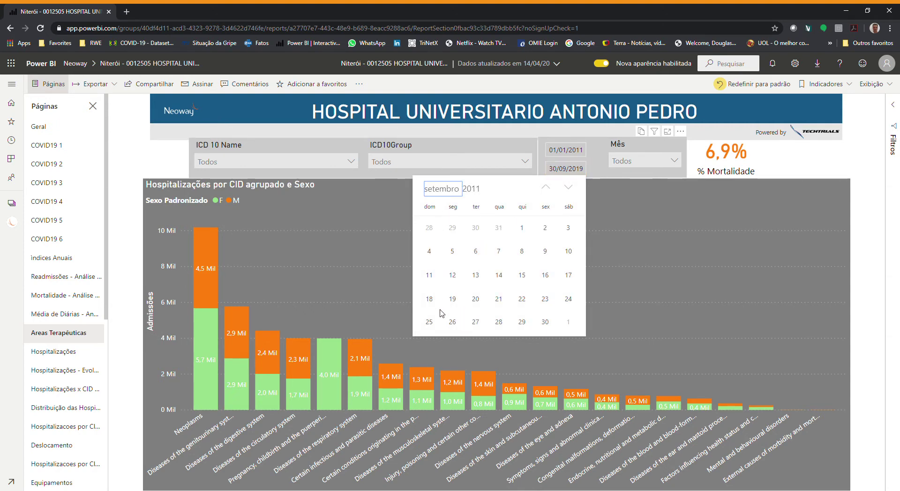
click(458, 310)
click(569, 323)
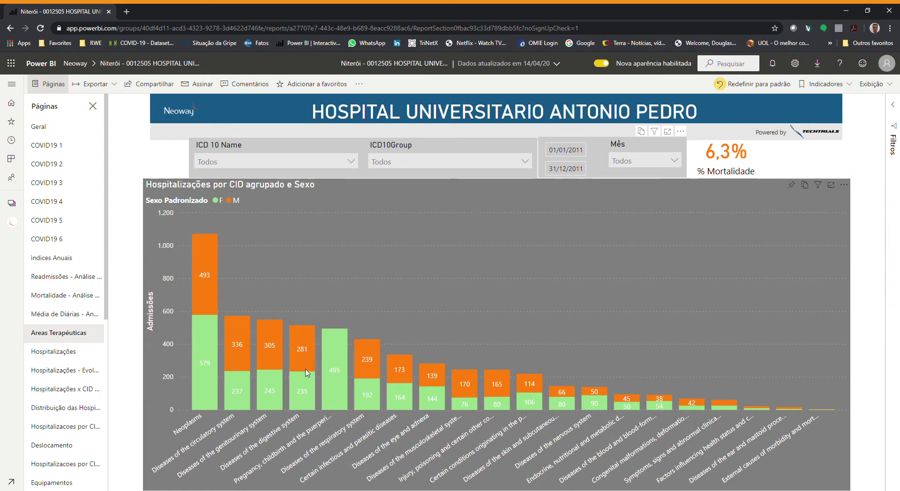
Check % Mortalidade for the Pregnancy, childbirth and the puerperium bar and the female and male Neoplasms segments, and clear the selection
click(332, 370)
click(327, 370)
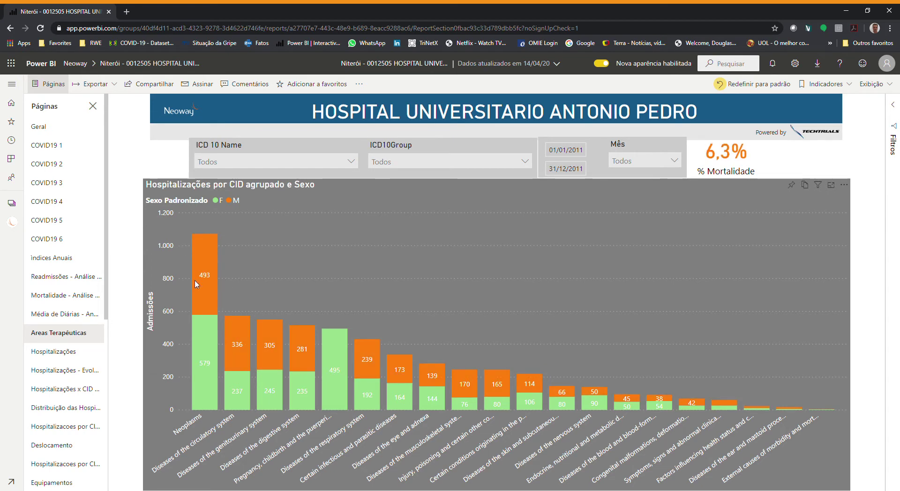
click(211, 394)
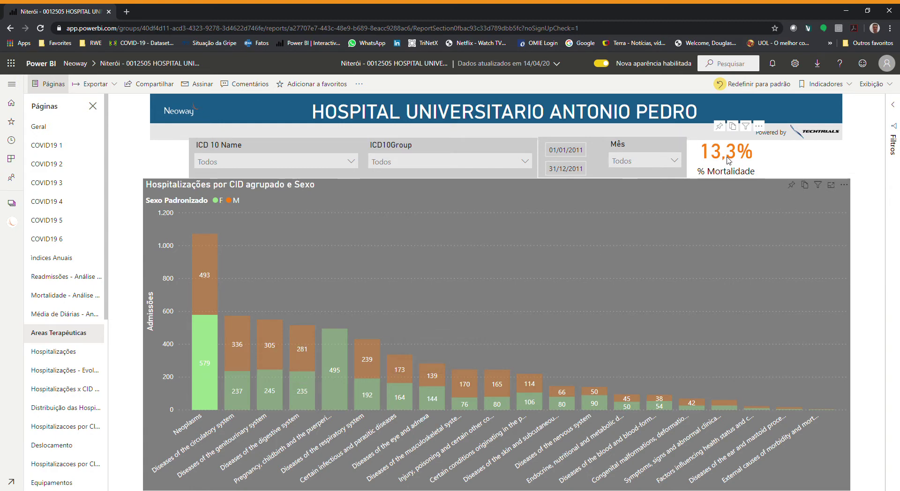
click(208, 254)
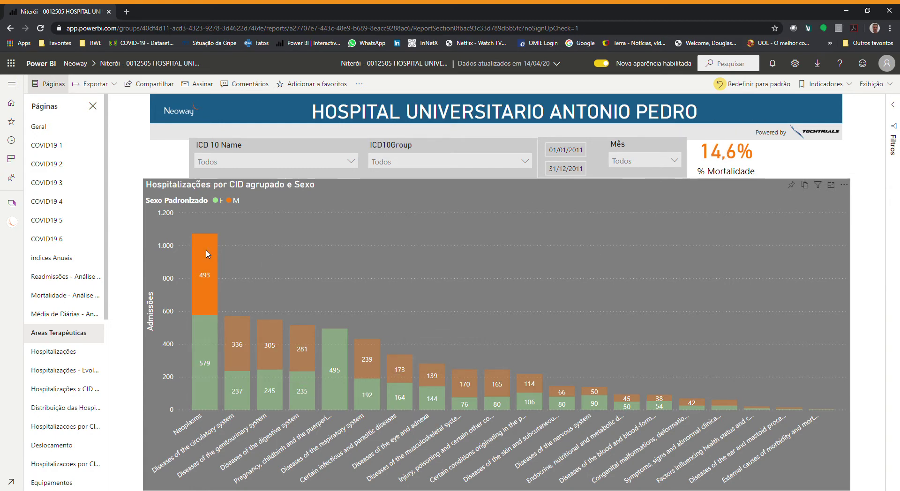
click(208, 254)
Check % Mortalidade for the female circulatory, male genitourinary, and male and female digestive system segments, and clear the selection
click(236, 385)
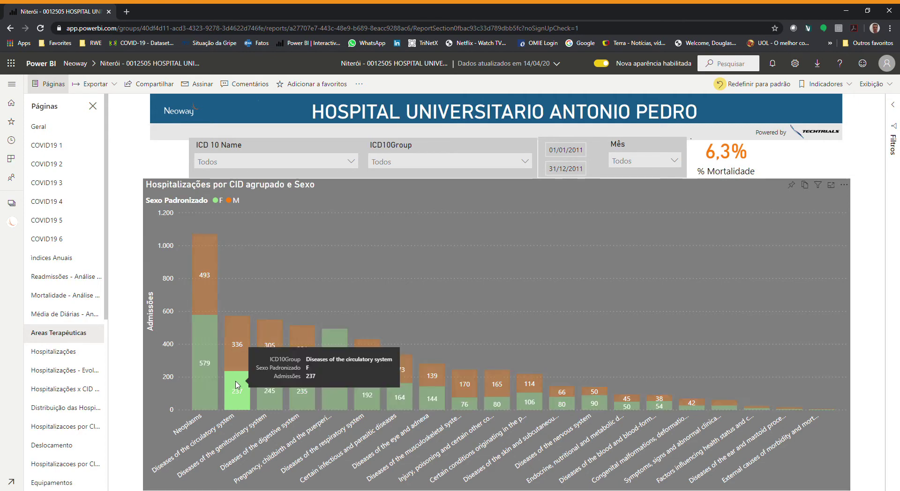
click(270, 357)
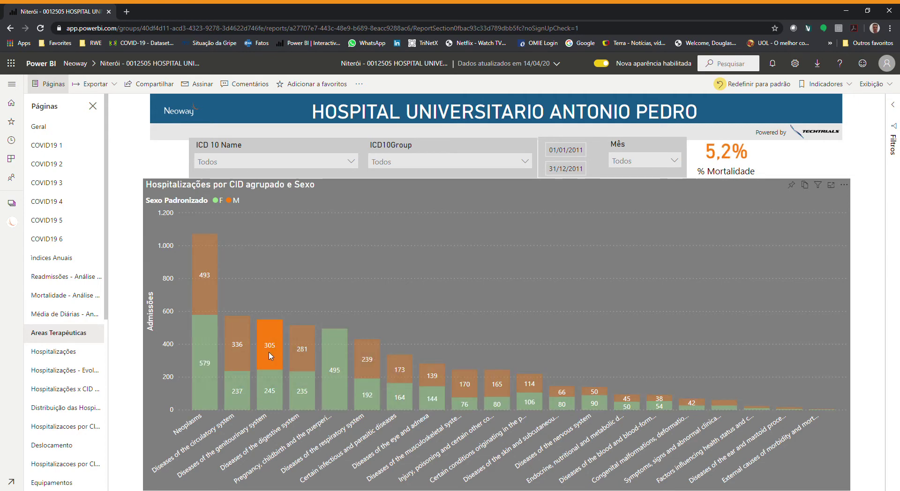
click(307, 361)
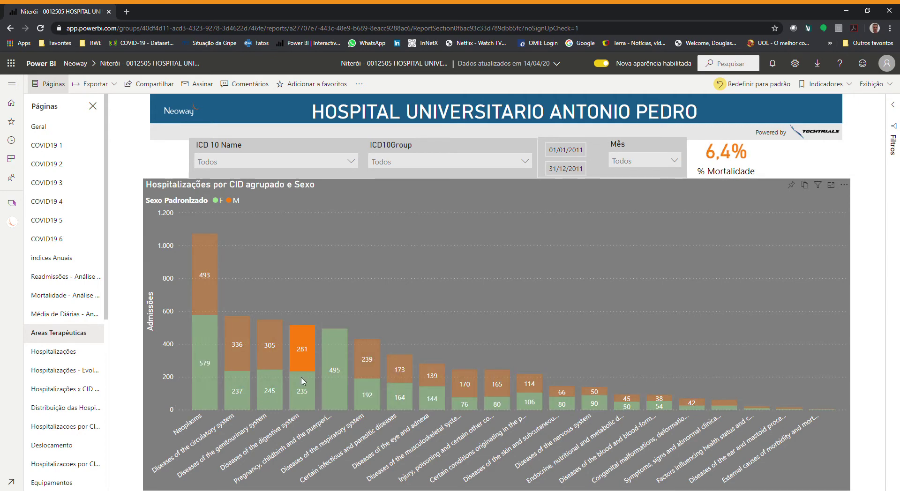
click(301, 386)
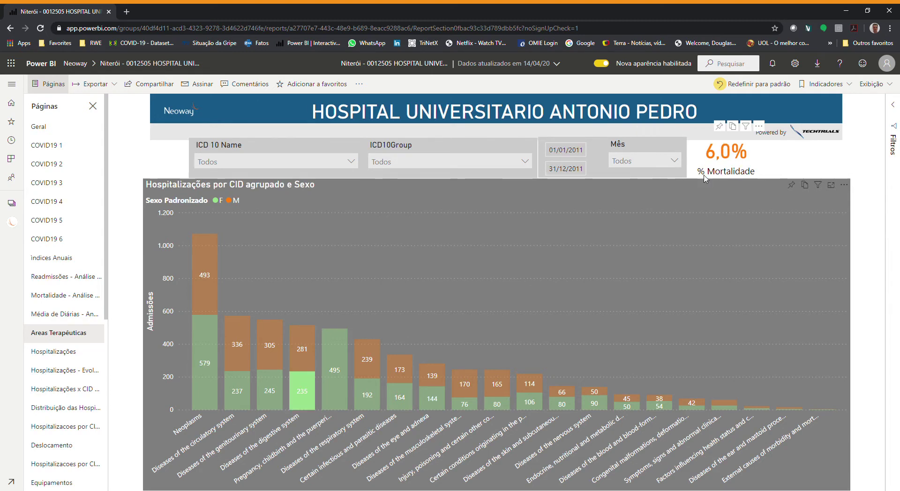
click(309, 385)
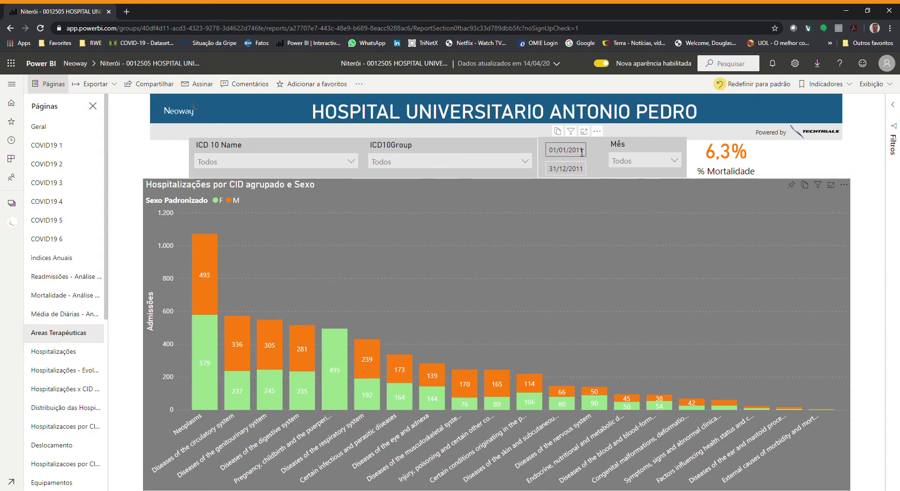
On the Hospitalizações page, select Neoplasms in the CID Grupo table and expand it to its individual diagnoses
click(60, 353)
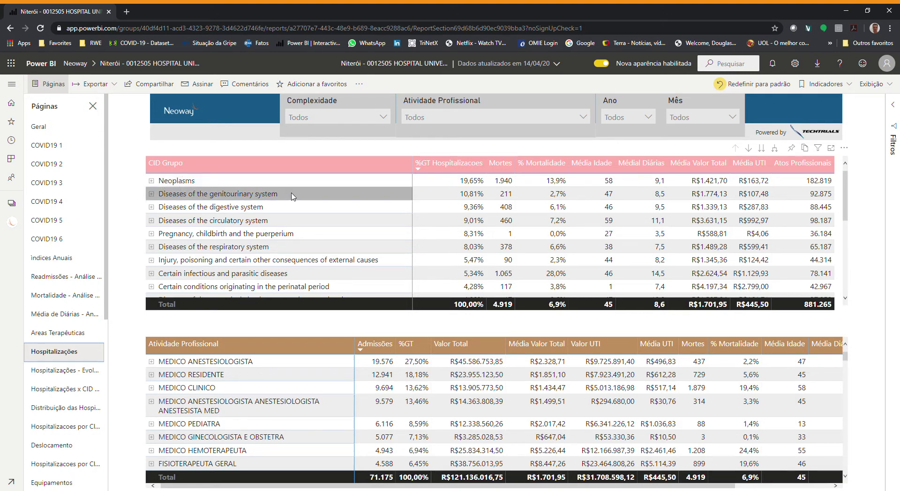
click(179, 182)
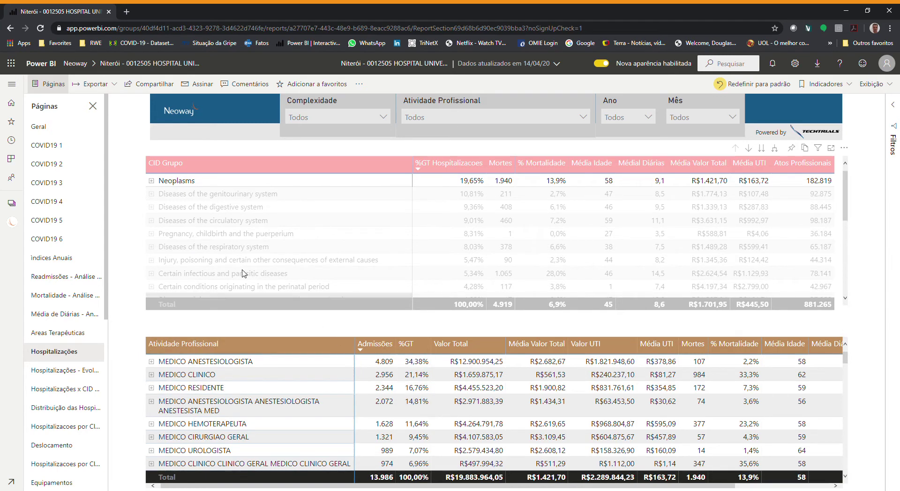
click(152, 182)
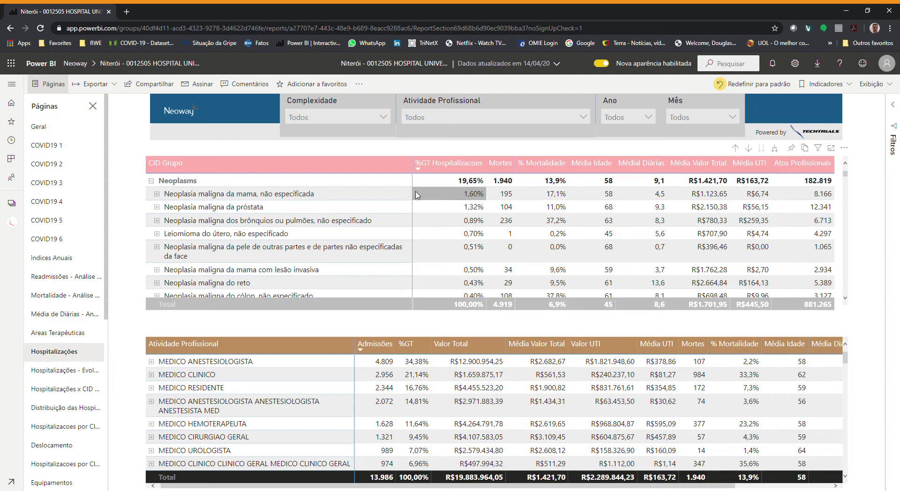
Drill from Neoplasia maligna da mama, não especificada through Procedimentos clínicos and Tratamento em oncologia, and select TRATAMENTO DE INTERCORRÊNCIAS CLÍNICAS DE PACIENTE ONCOLÓGICO
click(210, 194)
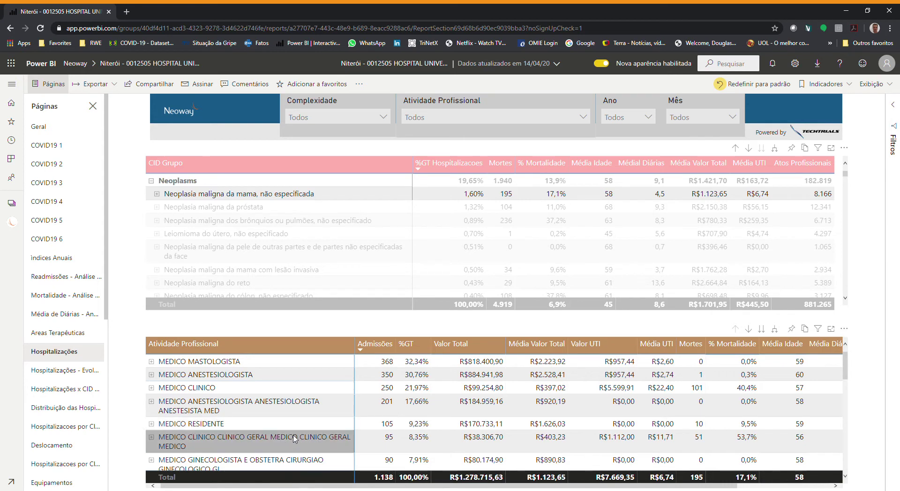
click(159, 195)
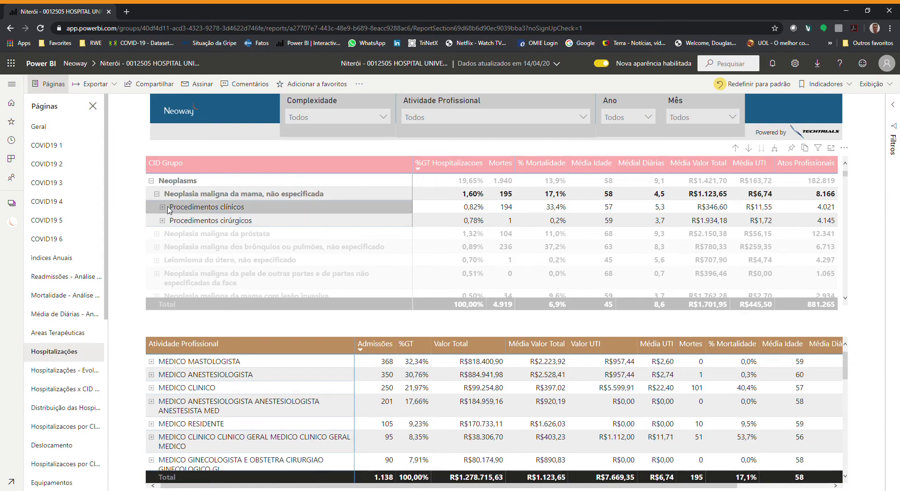
click(163, 207)
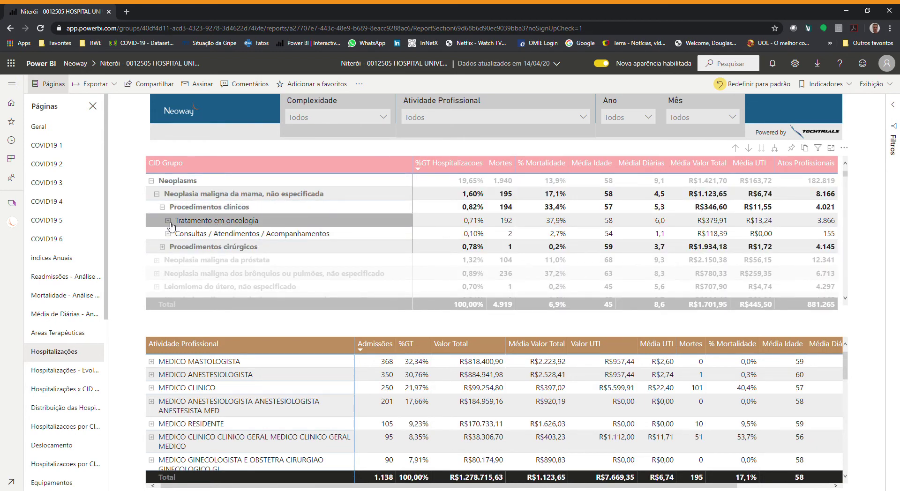
click(168, 221)
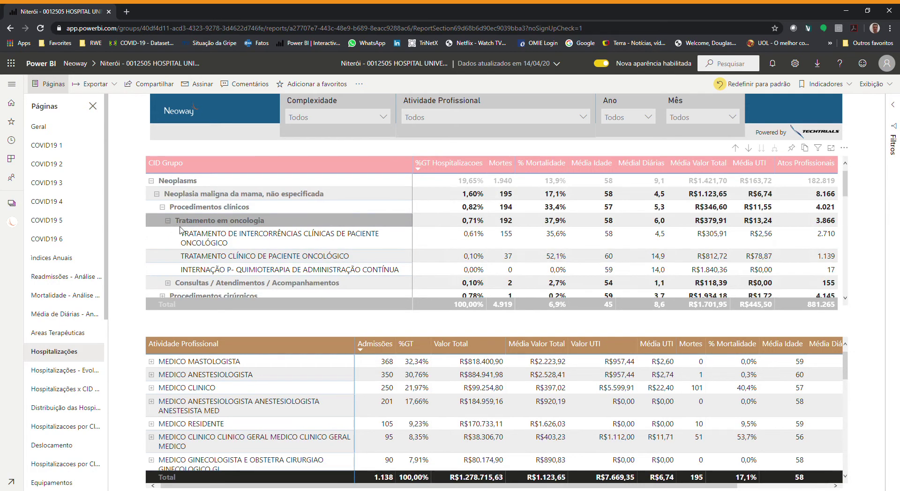
click(210, 242)
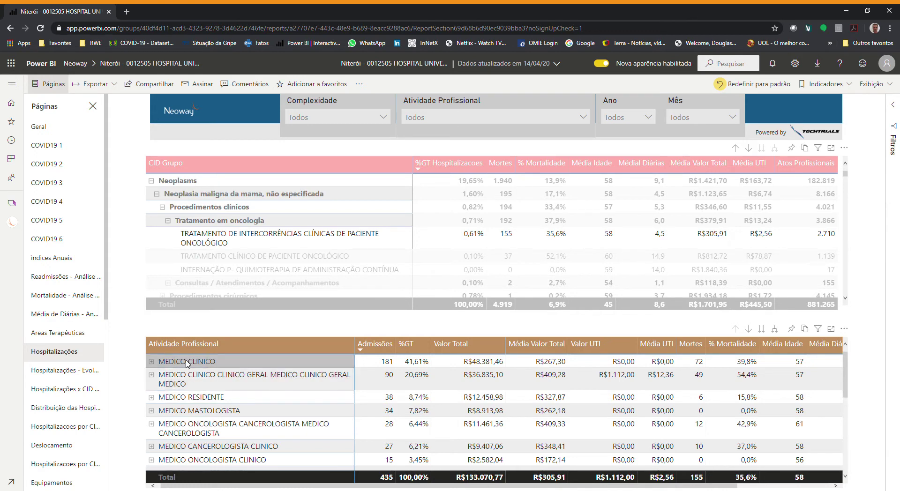
In the Atividade Profissional table, expand MEDICO CLINICO and its first listed professional through Procedimentos clínicos and Tratamento em oncologia to the specific procedure
click(152, 363)
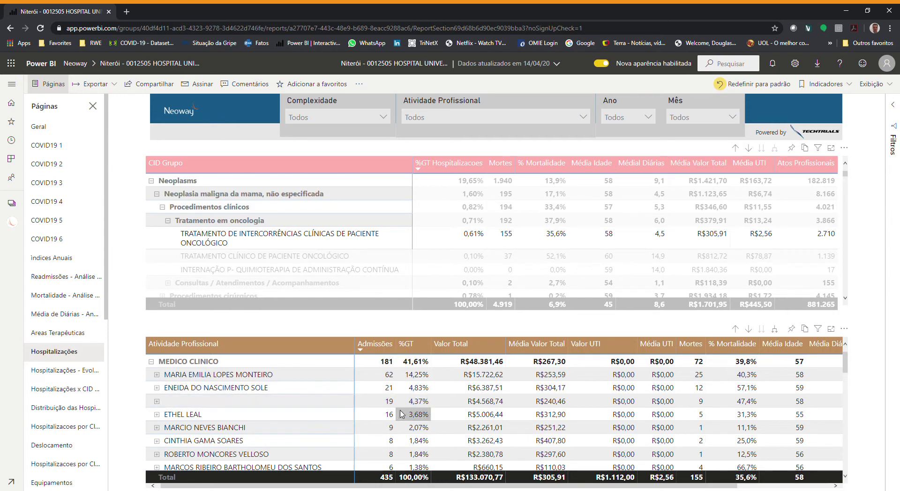
scroll(401, 414, down, 2)
scroll(328, 403, up, 3)
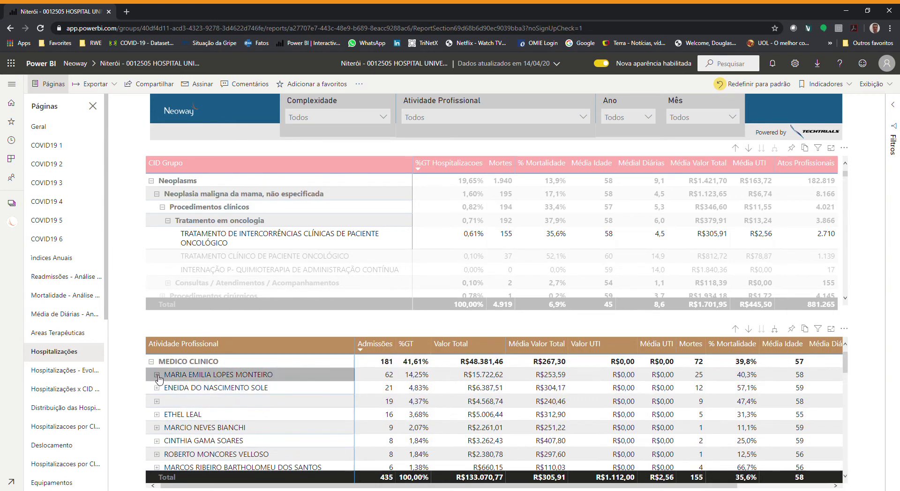
click(157, 376)
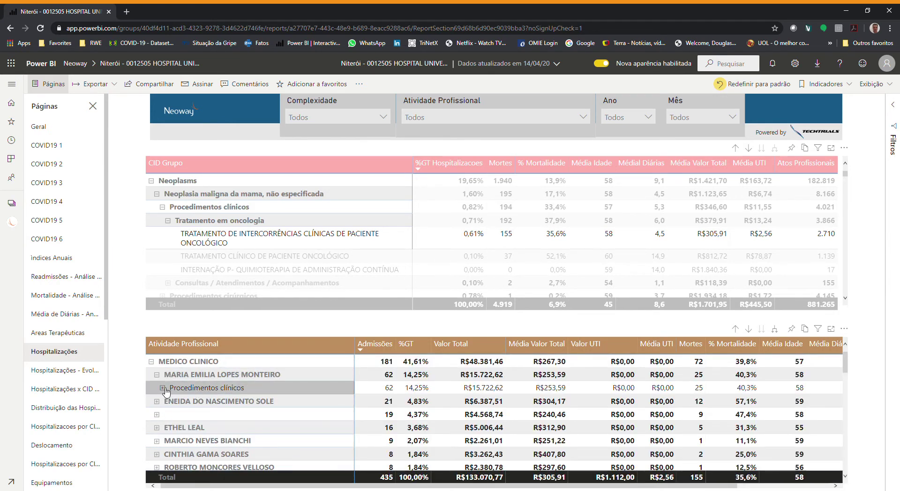
click(164, 389)
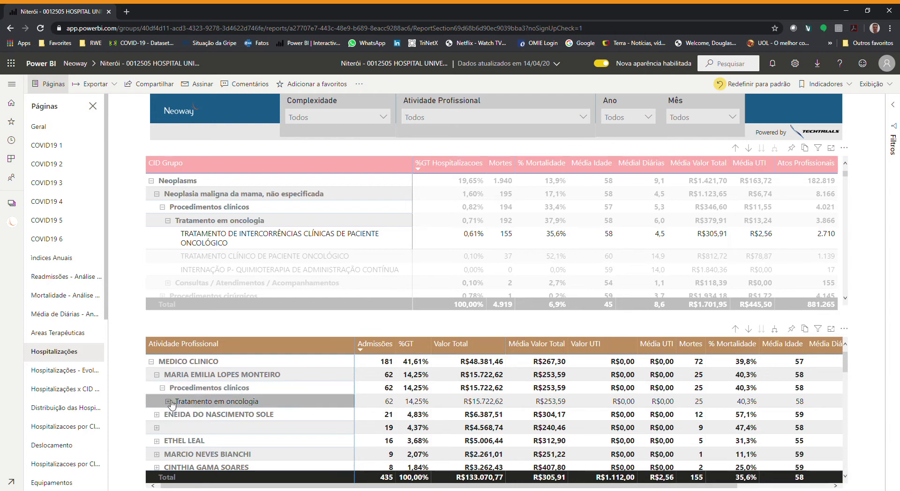
click(168, 402)
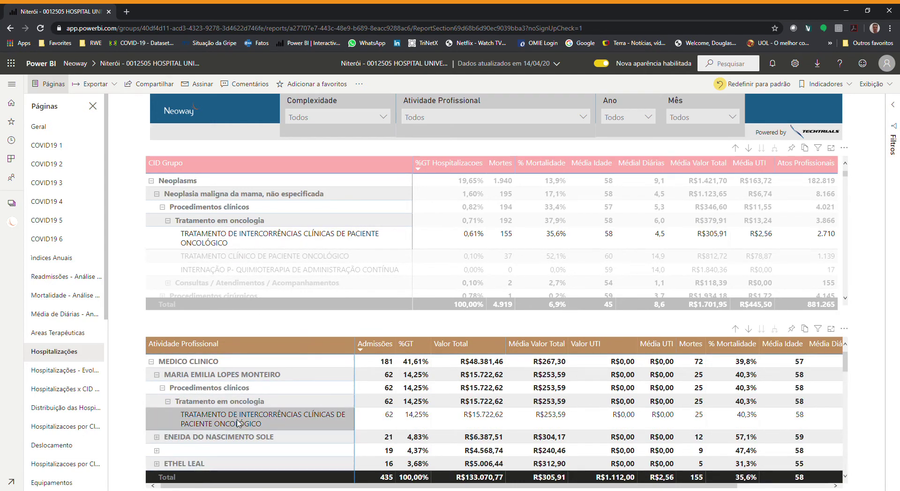
Collapse the first listed professional and the Neoplasms group, and clear the table selection
click(156, 374)
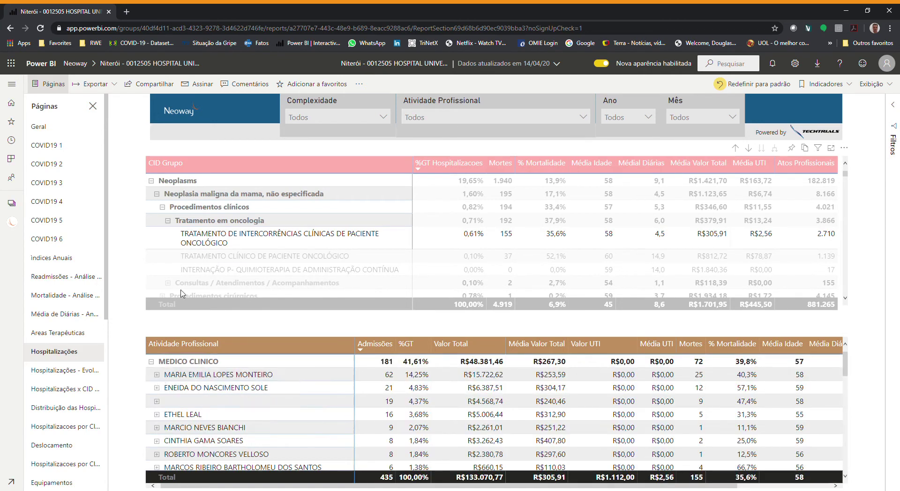
click(151, 180)
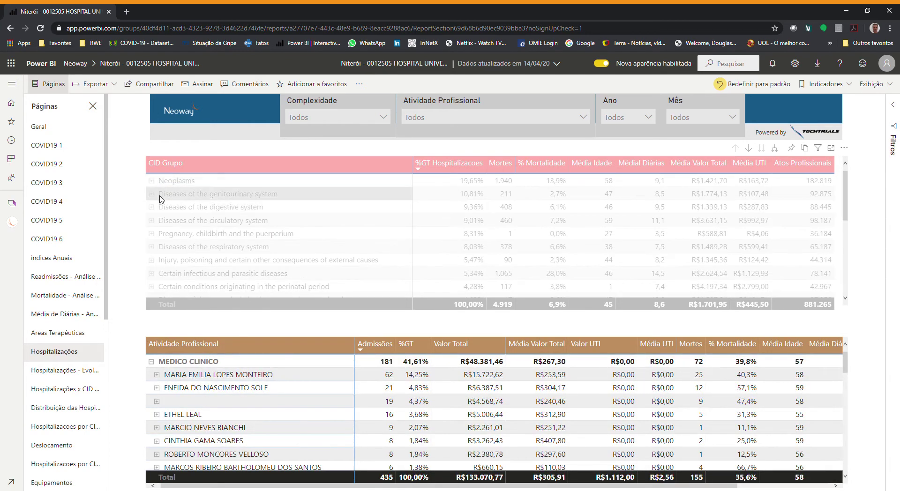
click(169, 183)
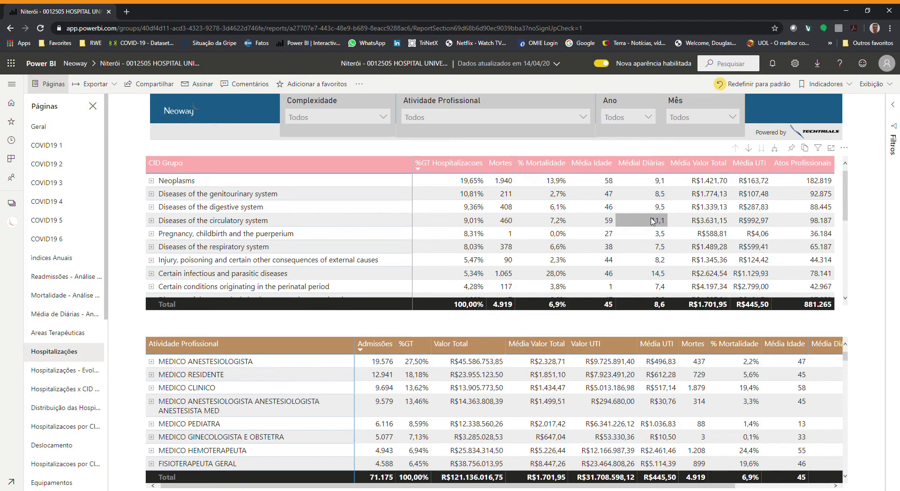
Examine % Mortalidade across all the disease groups in the CID Grupo table
scroll(622, 237, down, 1)
scroll(622, 237, up, 1)
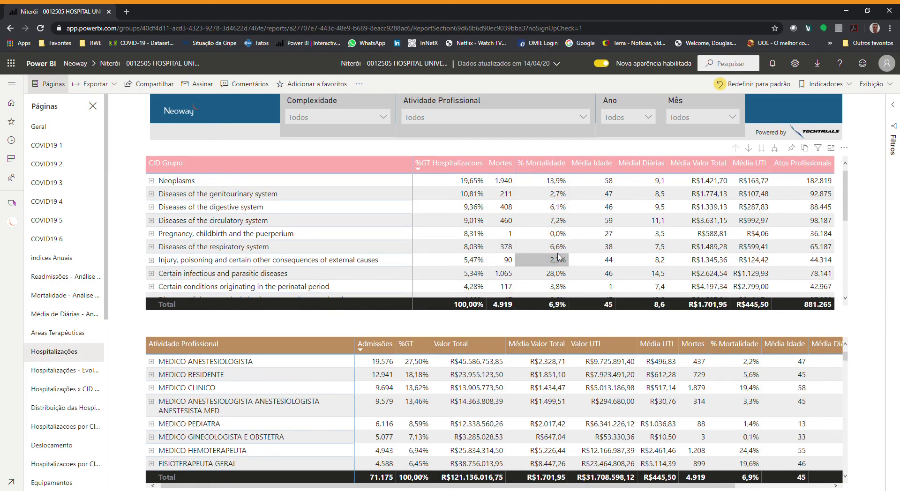
scroll(558, 255, down, 4)
scroll(559, 256, down, 1)
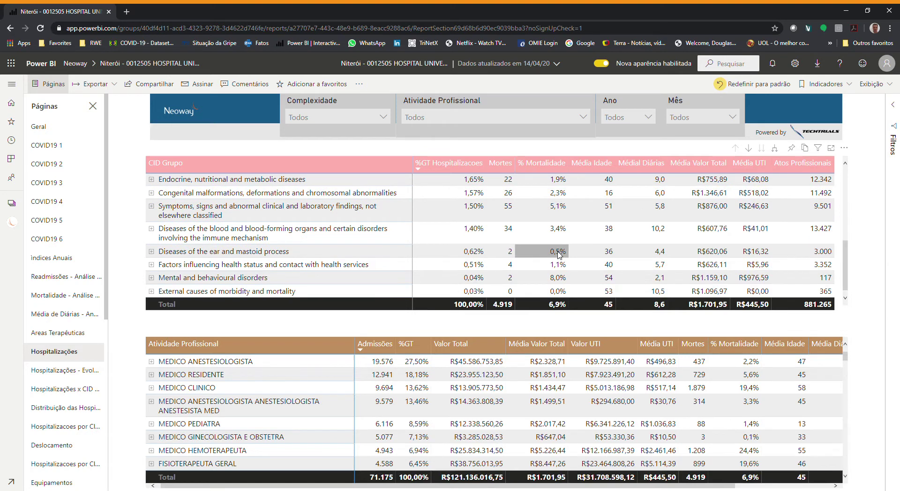
scroll(559, 254, up, 5)
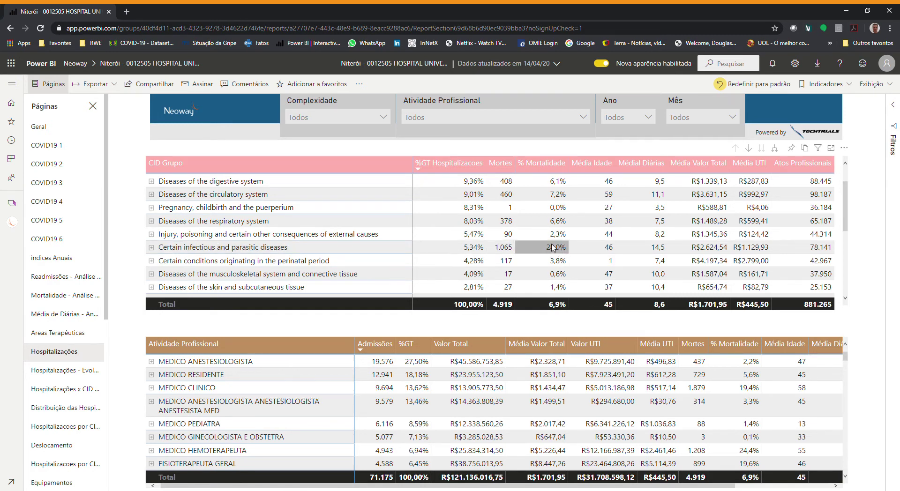
scroll(553, 247, up, 1)
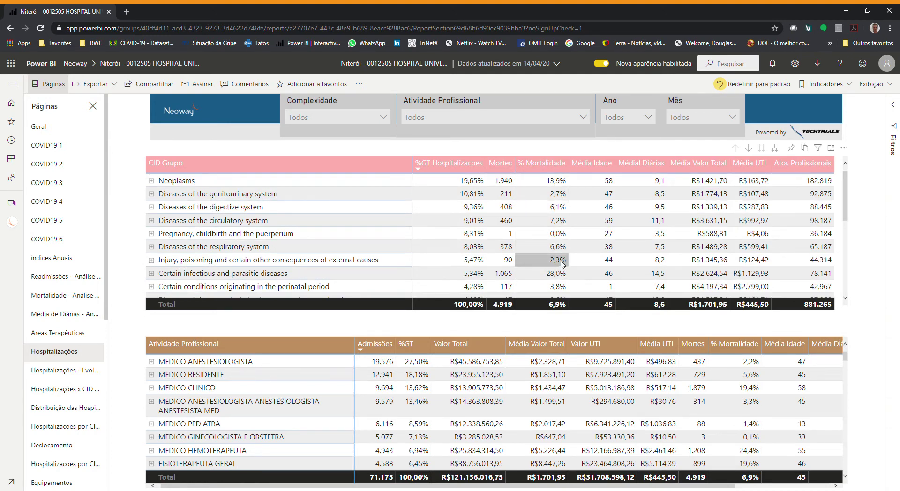
scroll(562, 263, down, 1)
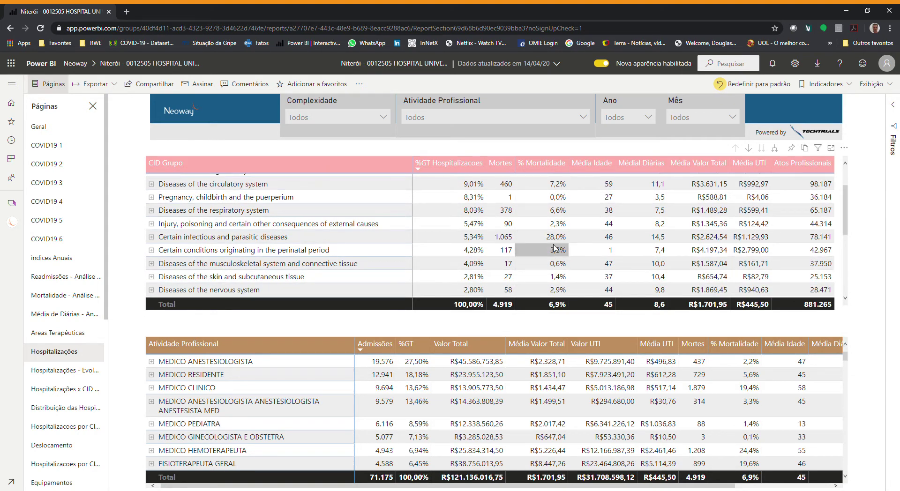
scroll(556, 226, down, 4)
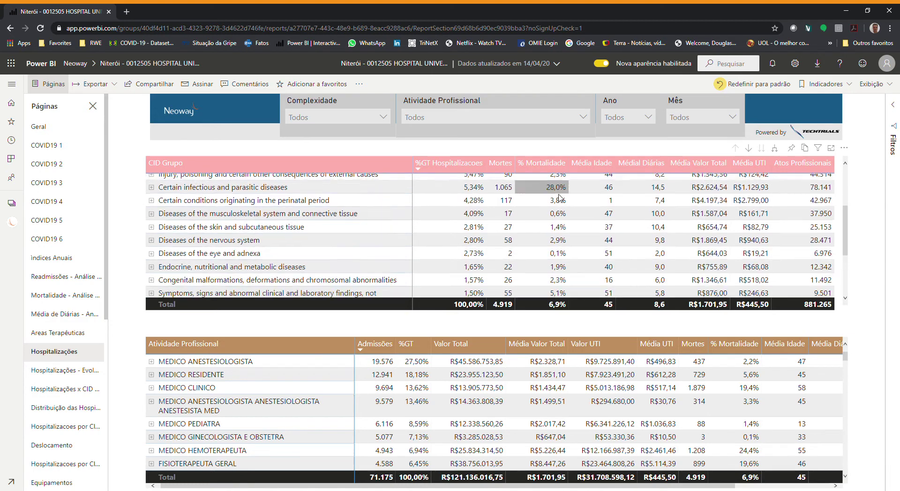
scroll(562, 204, up, 8)
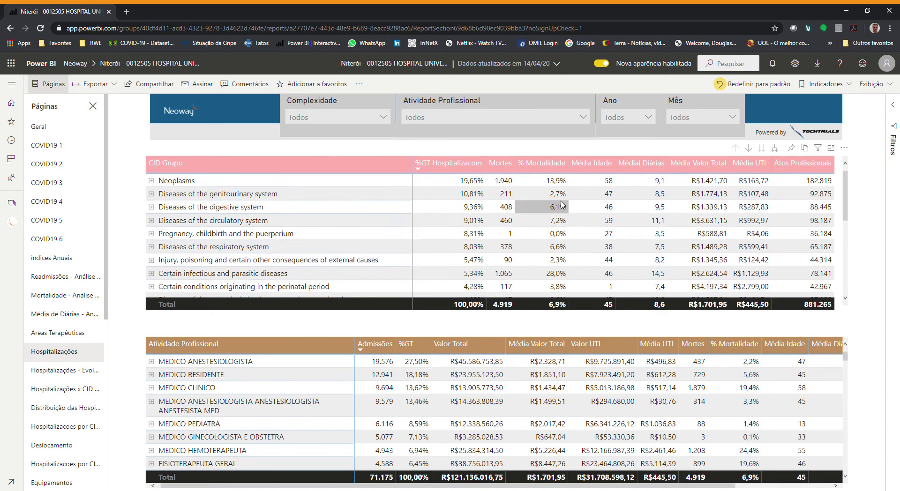
scroll(568, 257, down, 1)
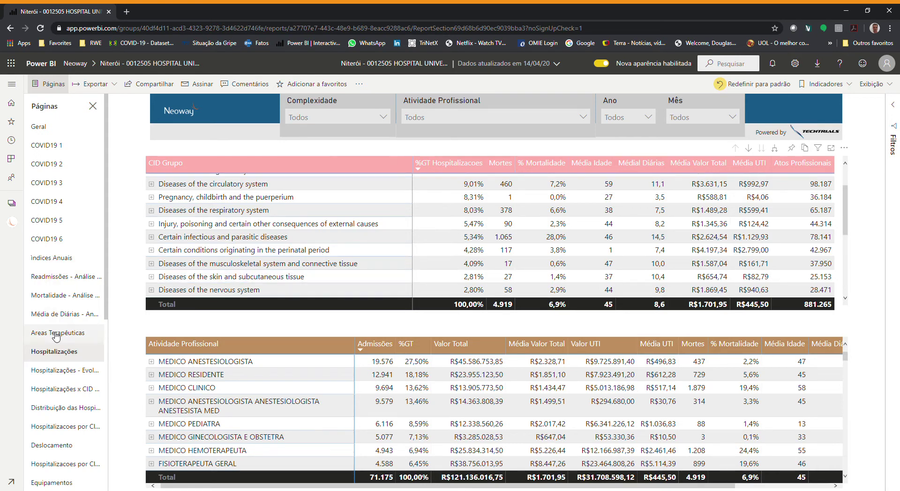
Open the "Hospitalizações - Evol..." page, view the admissions chart's latest months, and filter Ano to 2019
click(53, 371)
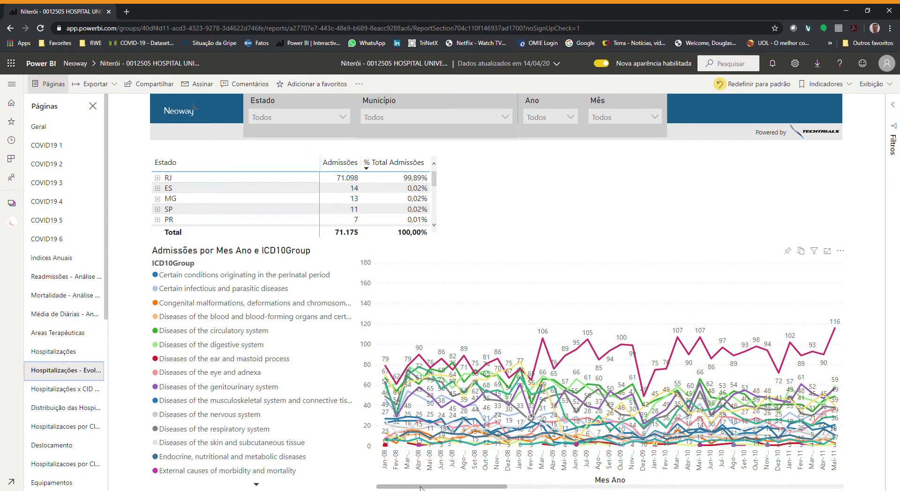
drag(420, 487, 834, 486)
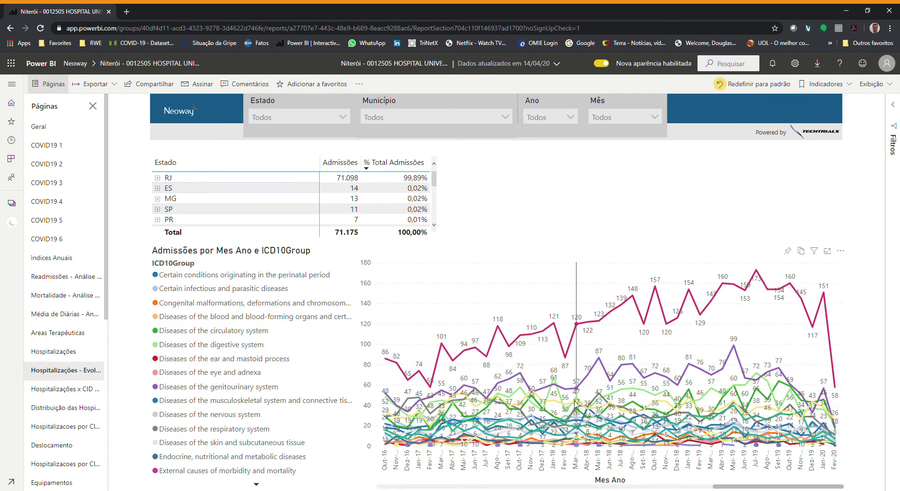
click(571, 118)
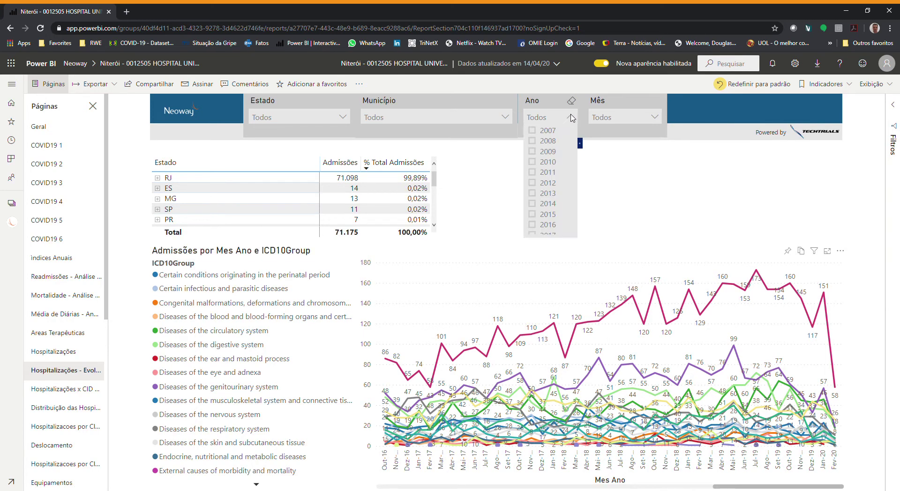
scroll(557, 187, down, 2)
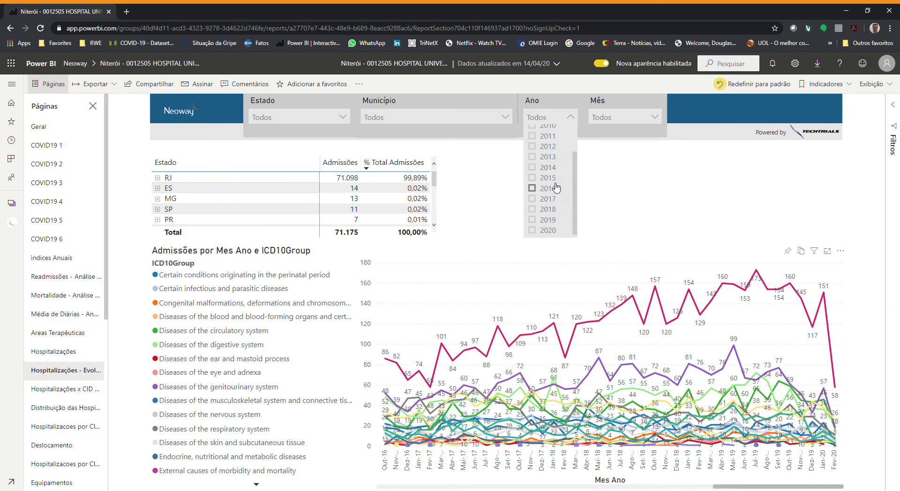
click(549, 221)
click(570, 118)
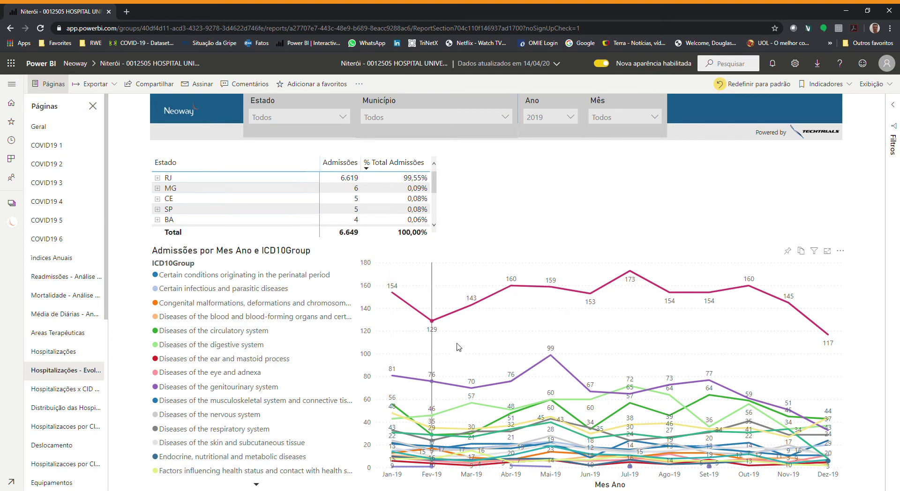
Expand RJ in the Estado table, compare the admissions chart for Itaboraí, São Gonçalo and Niterói, then clear the selection and collapse RJ
mouse_move(513, 288)
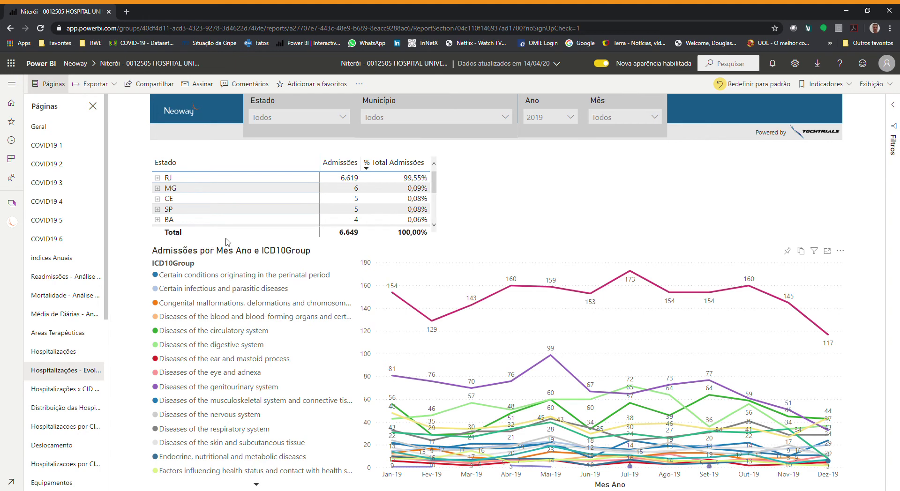
click(158, 178)
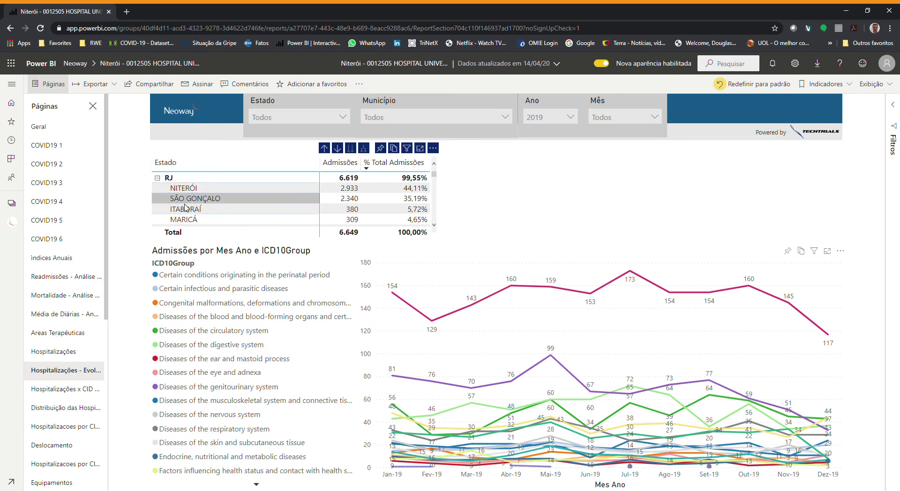
click(184, 213)
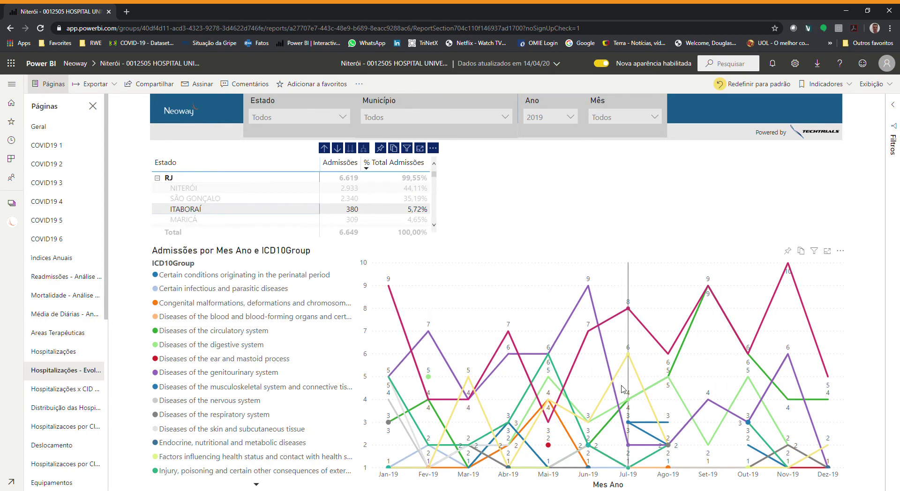
mouse_move(528, 373)
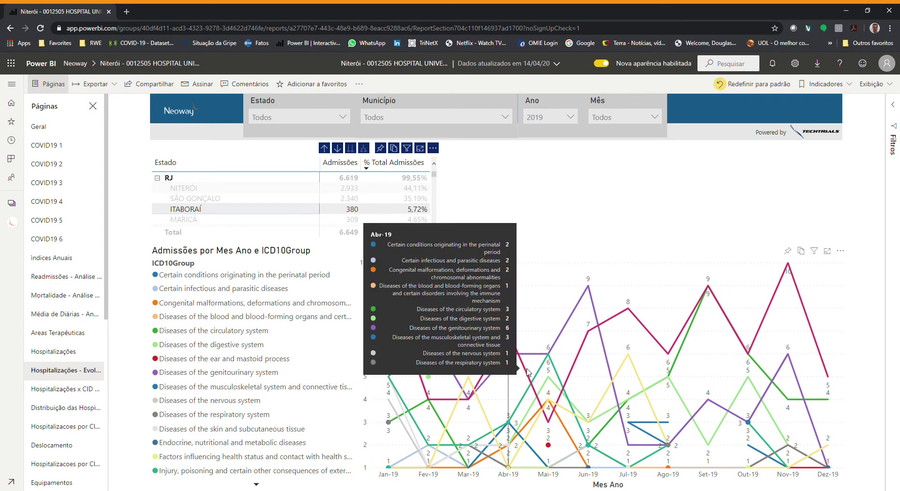
click(181, 199)
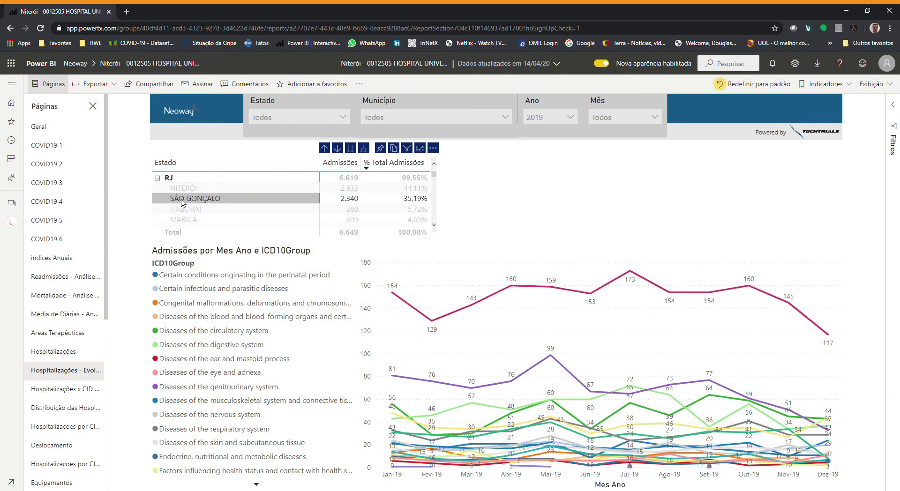
click(184, 190)
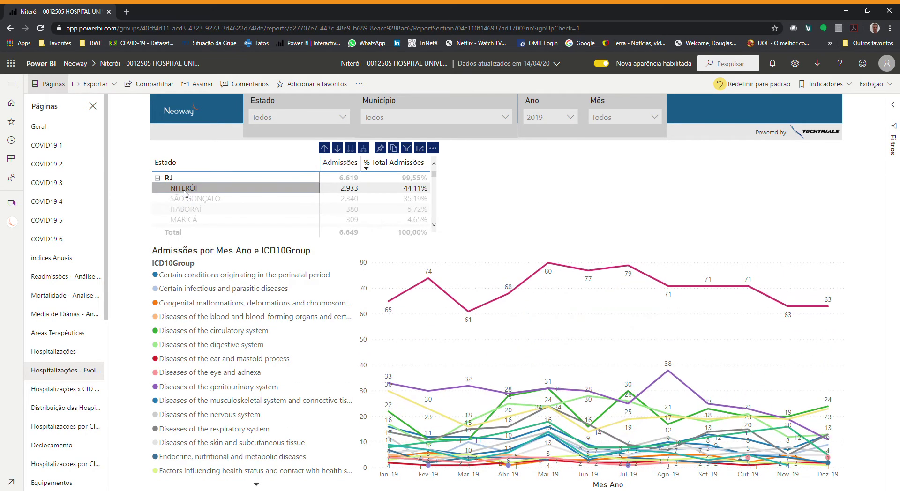
click(184, 191)
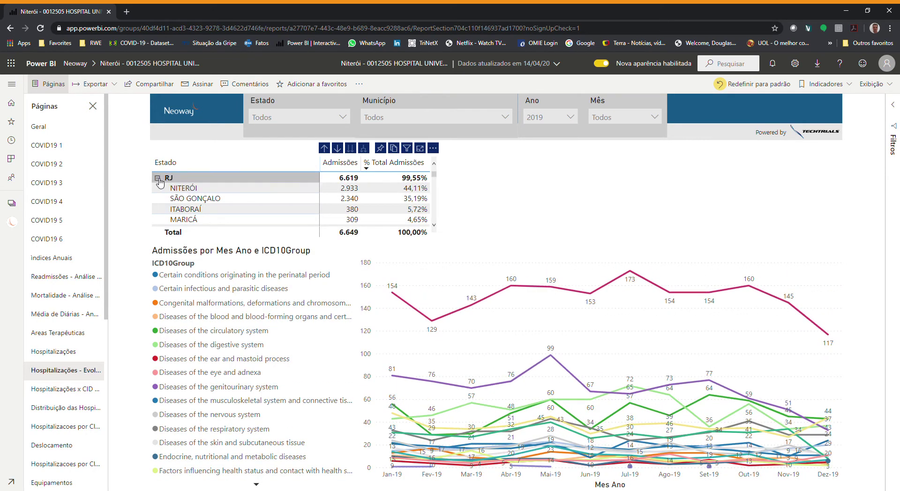
click(158, 179)
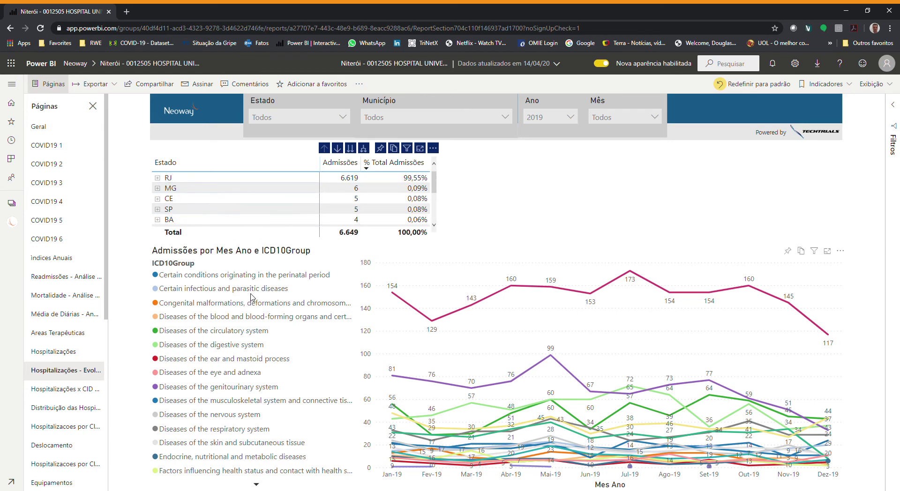
Open the "Hospitalizações x CID..." page and examine the slices of the CID and procedure group charts
click(53, 389)
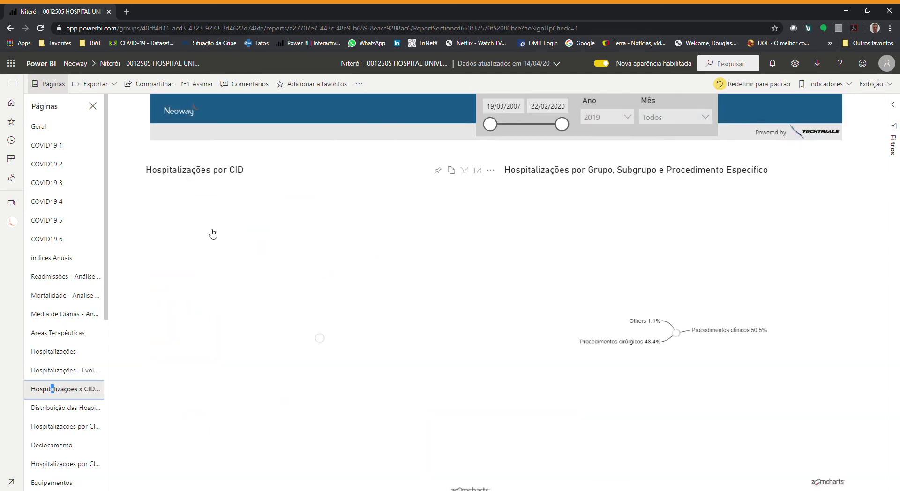
mouse_move(435, 288)
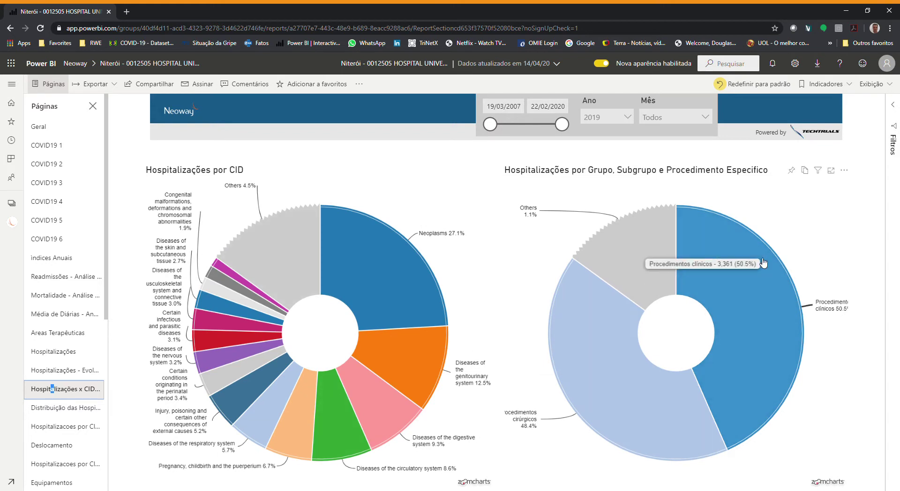
mouse_move(803, 396)
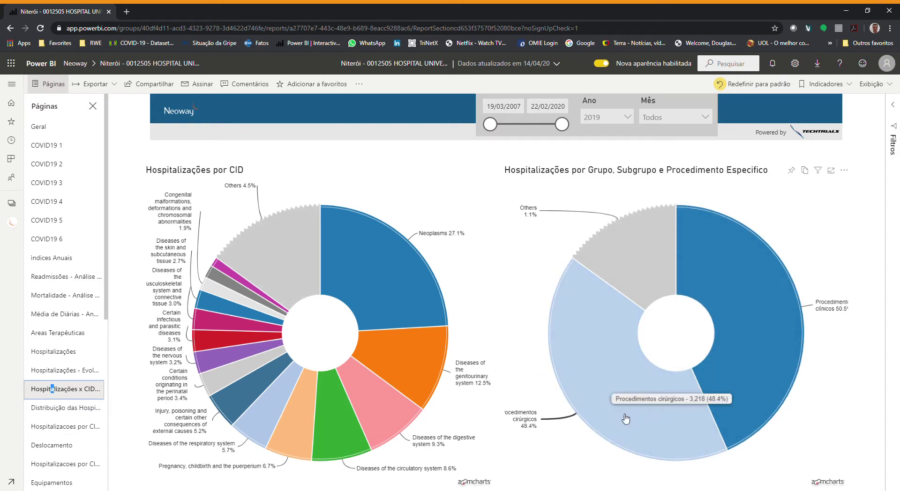
mouse_move(659, 398)
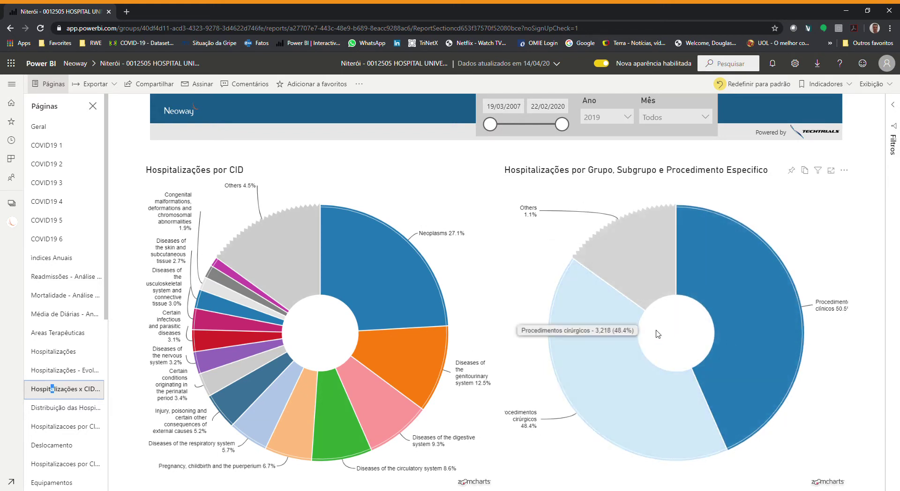
mouse_move(620, 299)
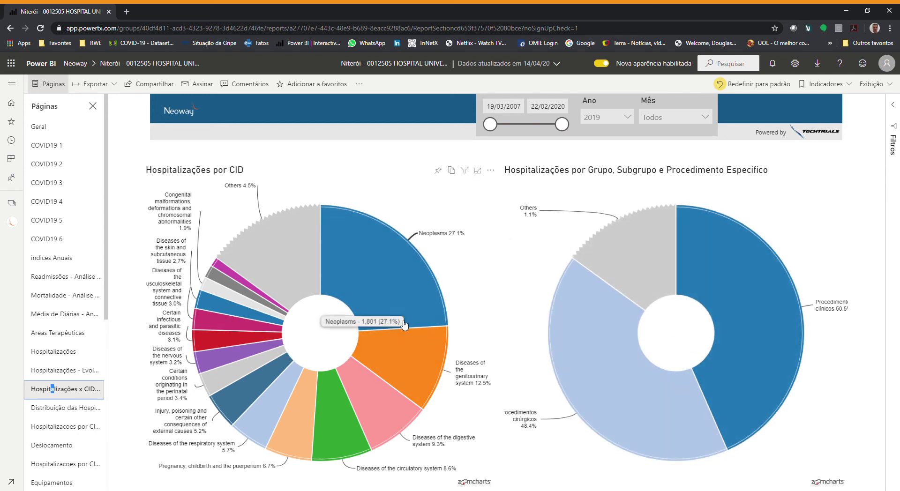
mouse_move(441, 309)
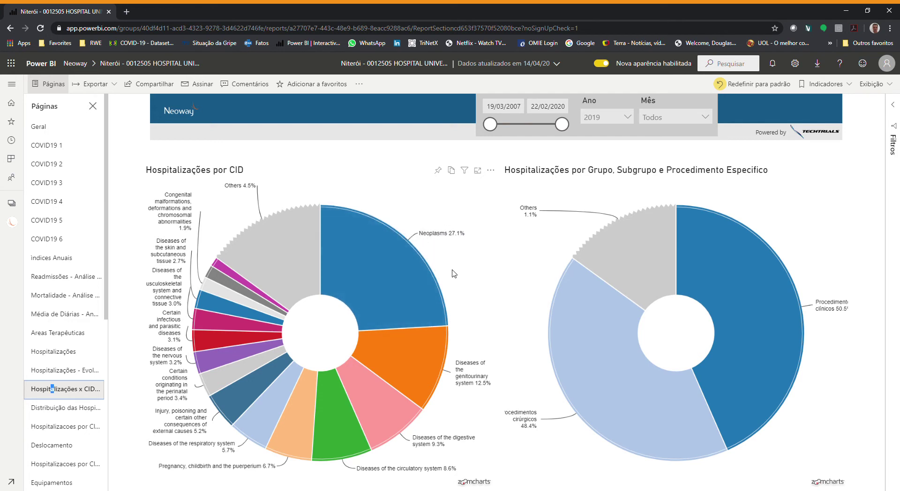
mouse_move(436, 359)
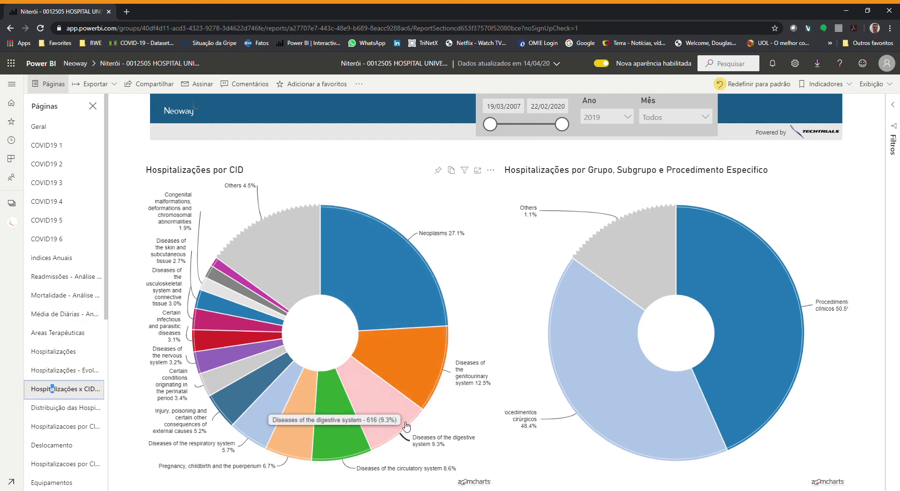
mouse_move(345, 438)
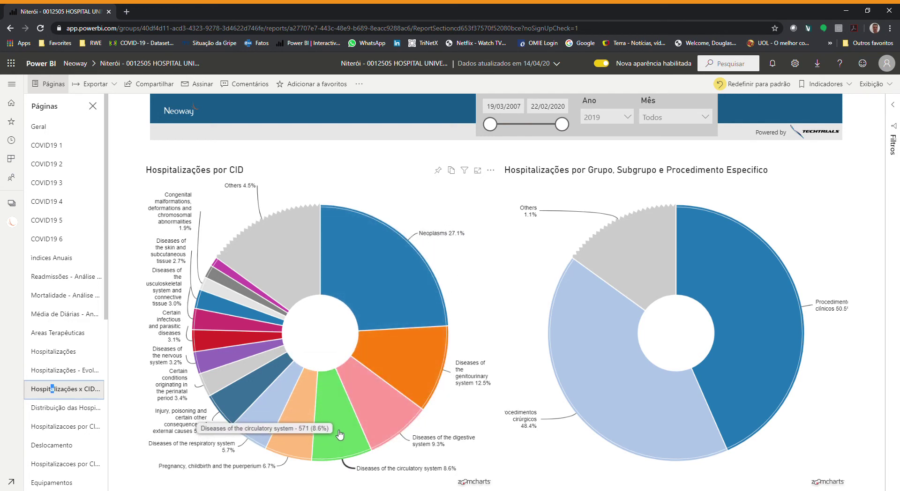
mouse_move(698, 411)
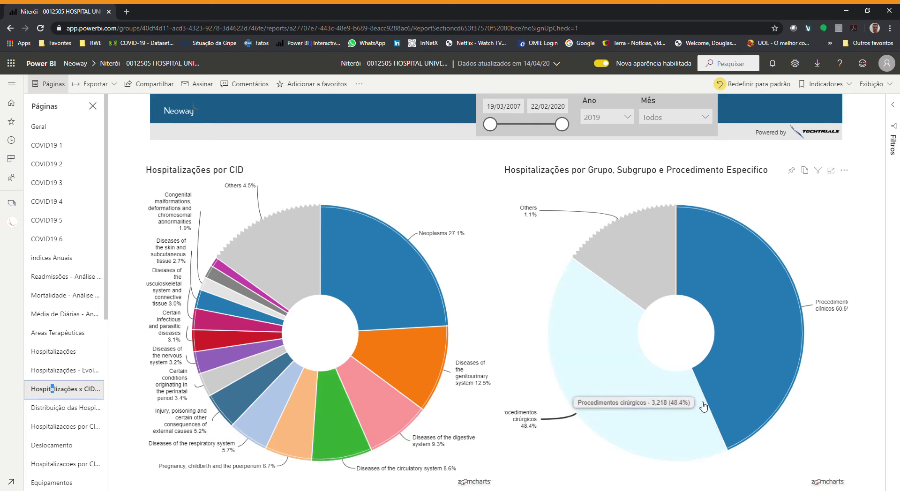
mouse_move(768, 304)
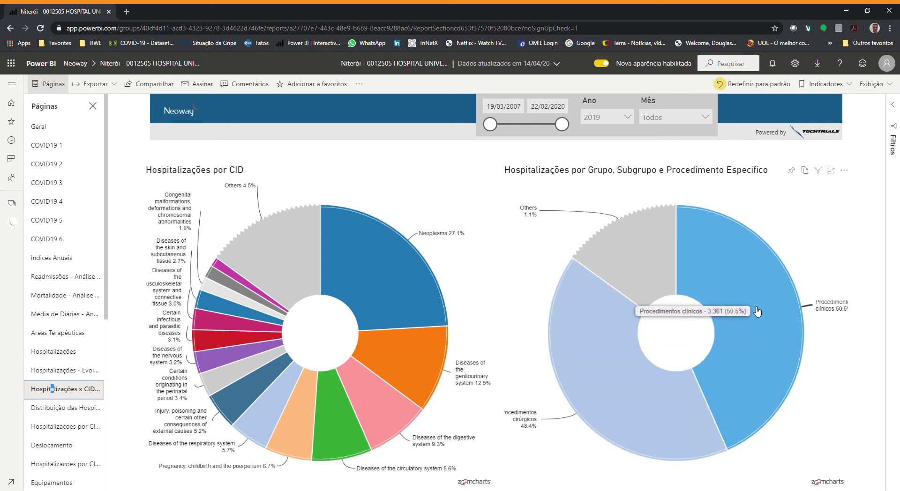
Drill into Procedimentos cirúrgicos in the procedure chart and examine its largest surgery subgroups
click(738, 338)
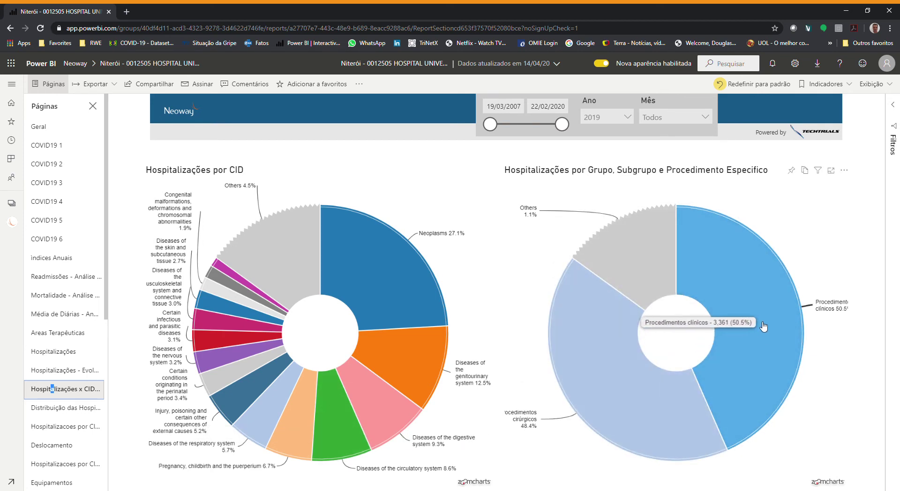
click(634, 394)
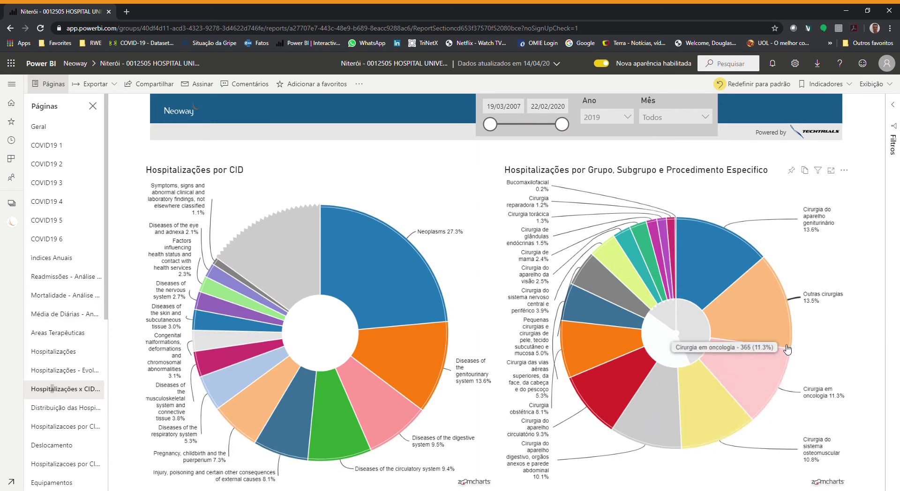
mouse_move(701, 249)
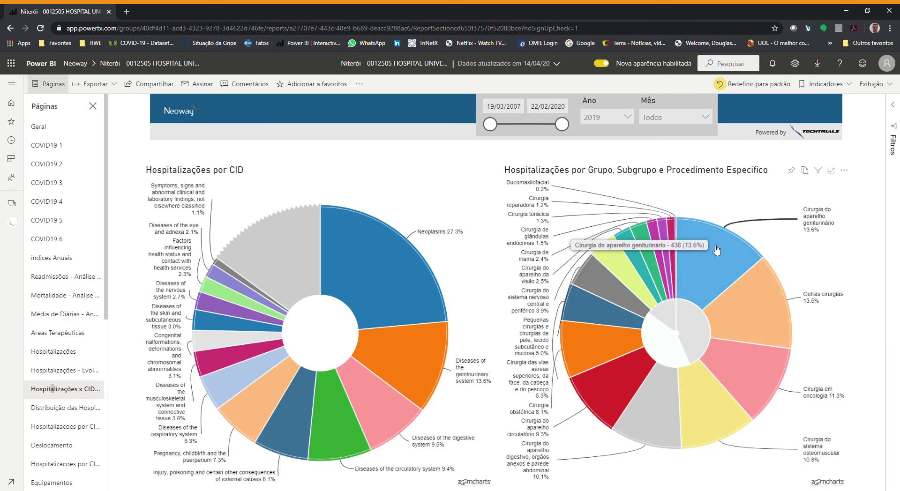
mouse_move(760, 301)
mouse_move(756, 374)
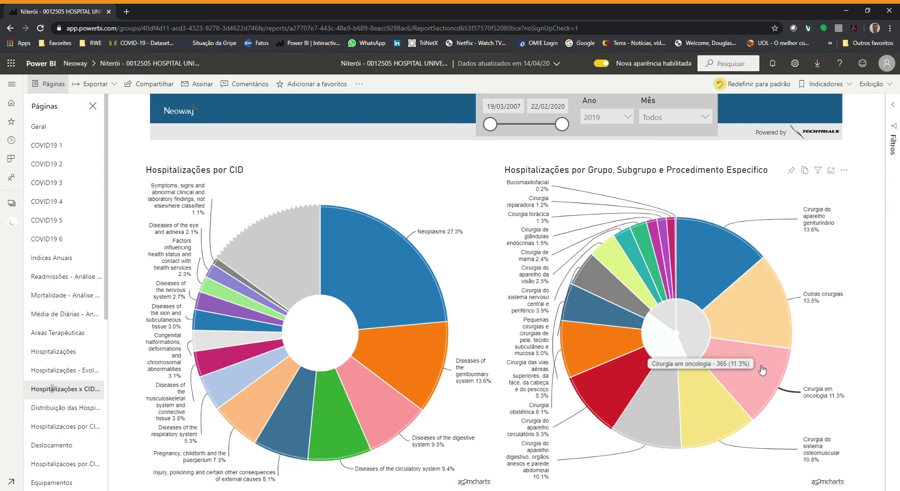
mouse_move(735, 411)
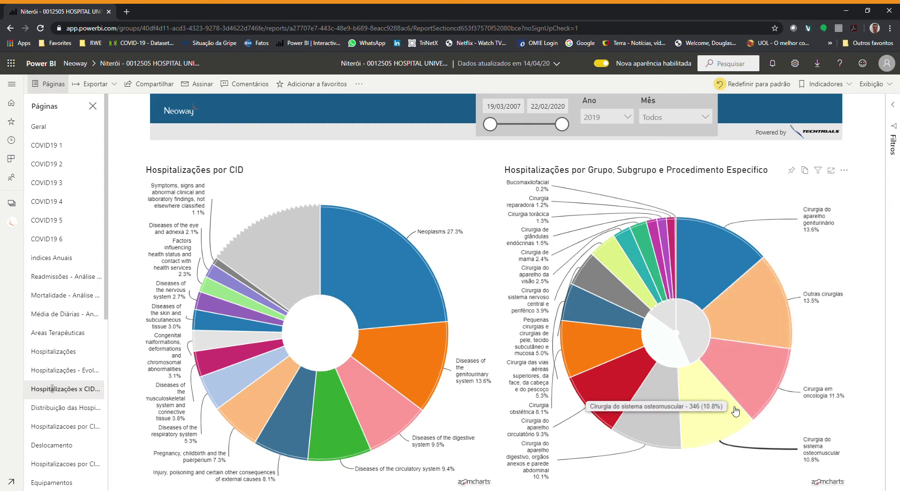
mouse_move(743, 255)
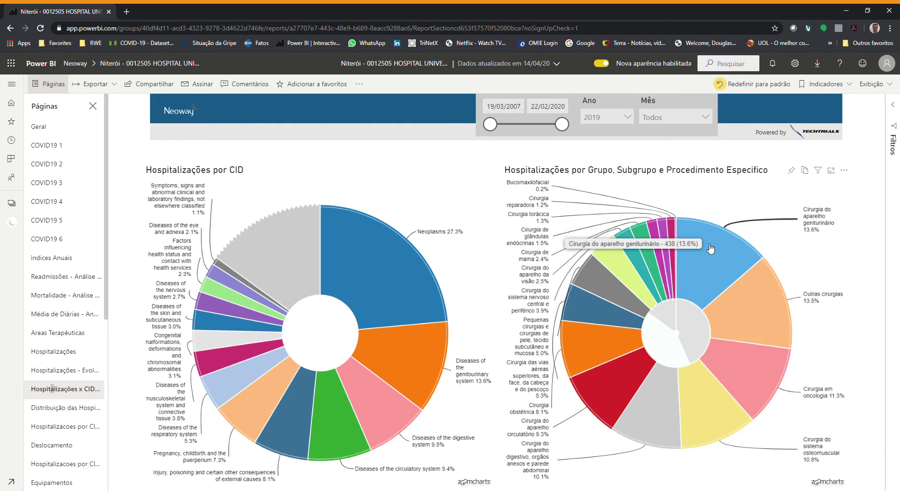
Drill into Cirurgia do aparelho geniturinário and compare the CID chart for the surgical hysteroscopy and Histerectomia C- Anexectomia slices
click(711, 248)
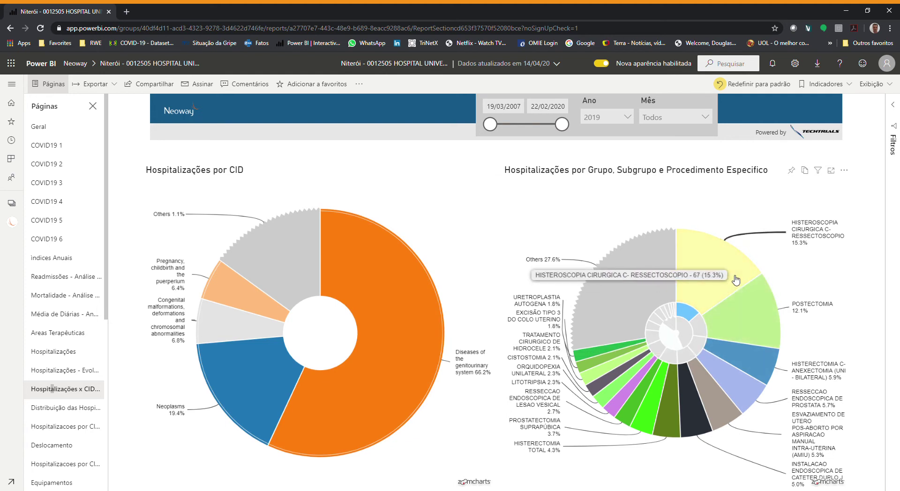
click(754, 318)
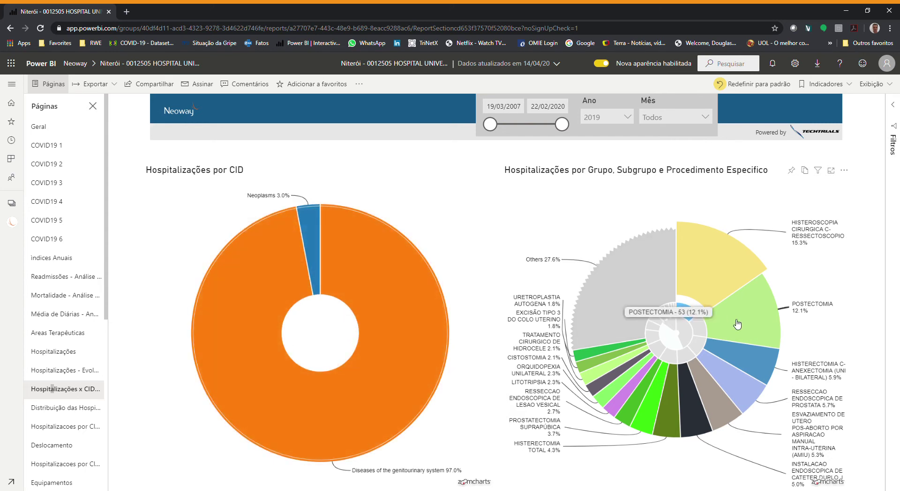
click(761, 369)
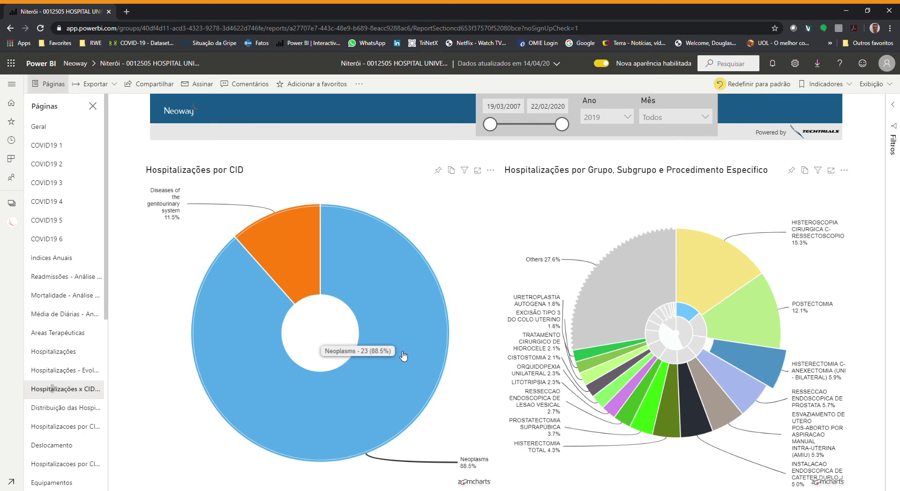
Clear the Histerectomia C- Anexectomia selection and return the procedure chart to its top level
click(751, 372)
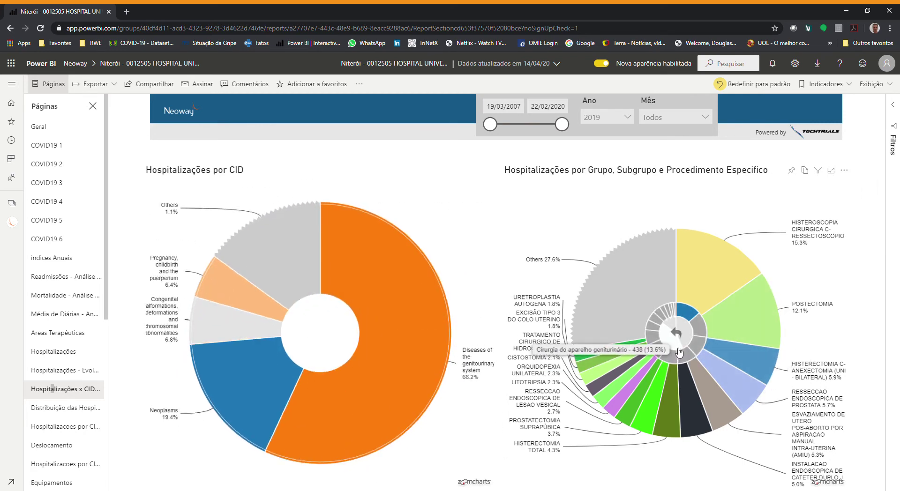
click(685, 335)
click(686, 337)
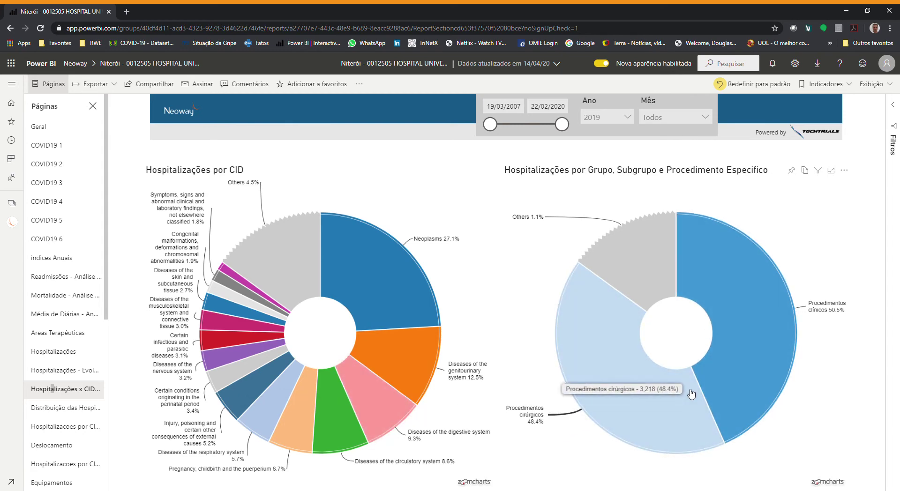
Drill the CID chart into Diseases of the digestive system and its unilateral inguinal hernia slice, then return to the top level
click(375, 412)
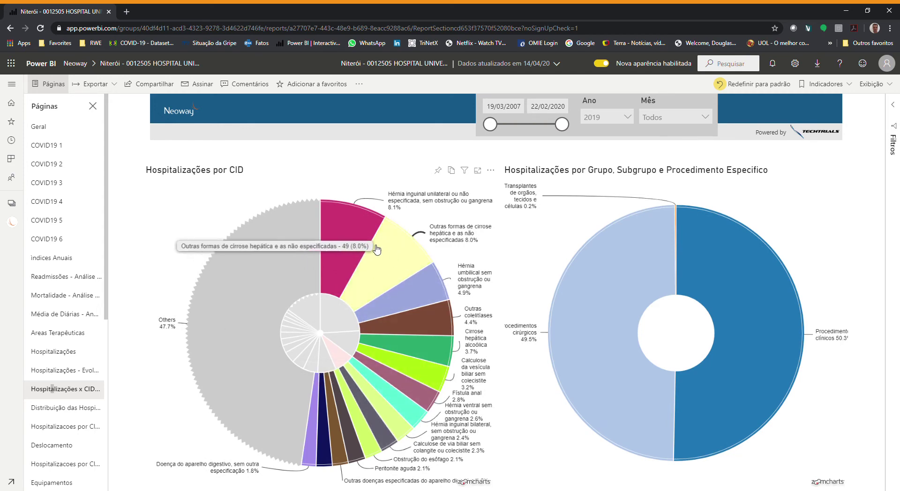
click(361, 244)
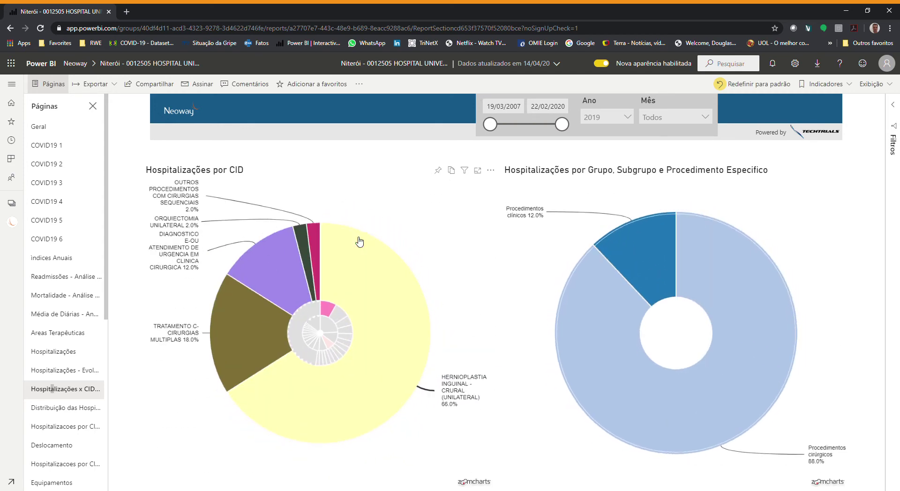
click(322, 334)
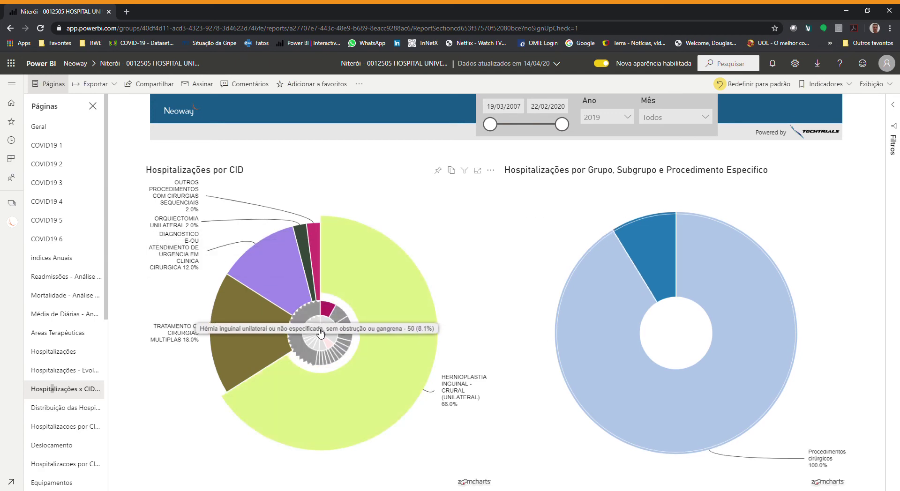
click(325, 339)
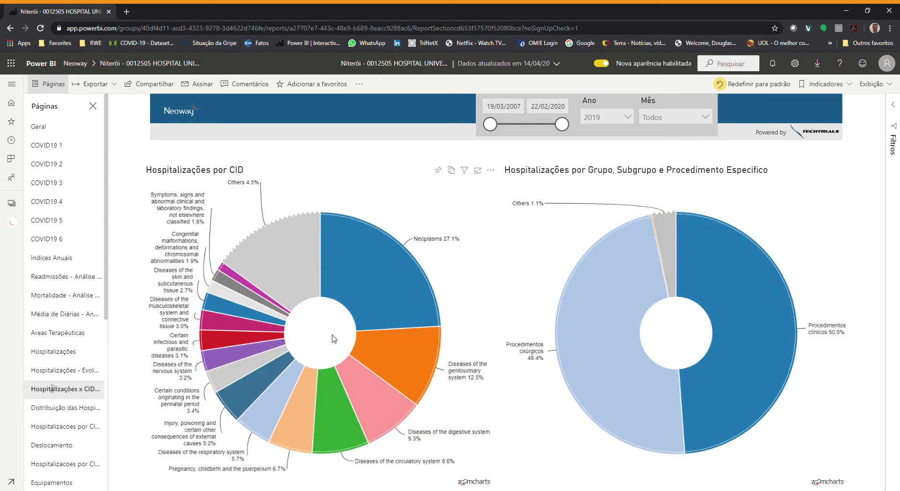
Open the "Distribuição das Hospi..." page, expand the circulatory, genitourinary, perinatal and digestive branches one after another, and collapse the digestive branch
click(60, 411)
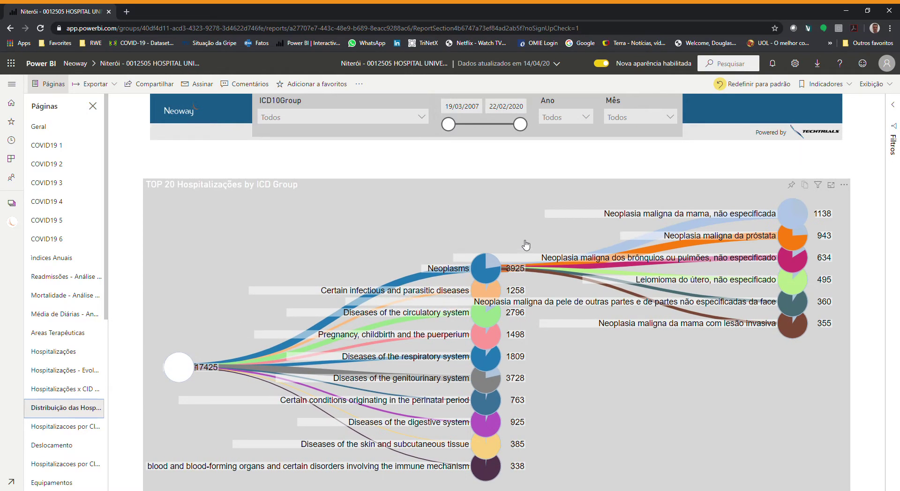
click(490, 320)
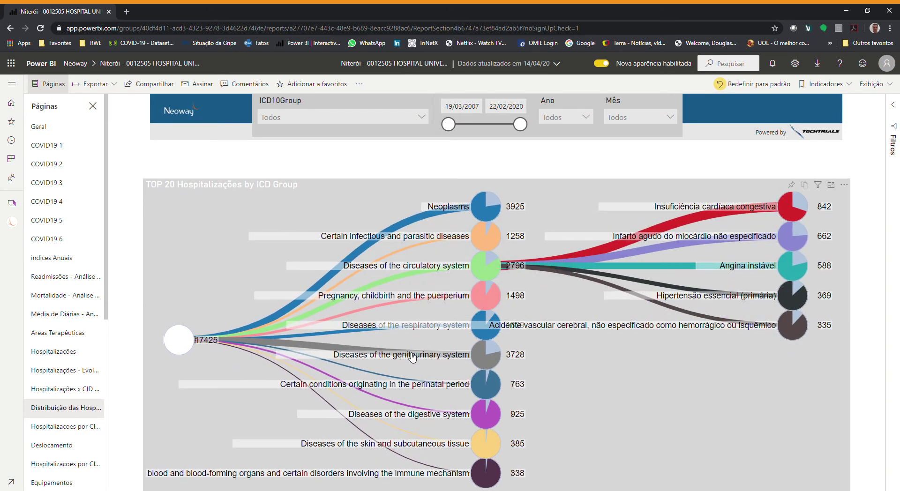
click(412, 356)
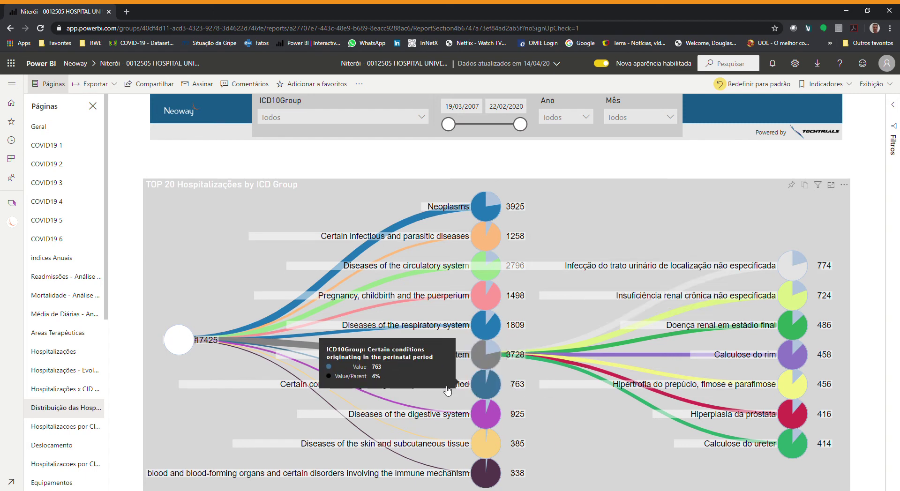
click(446, 387)
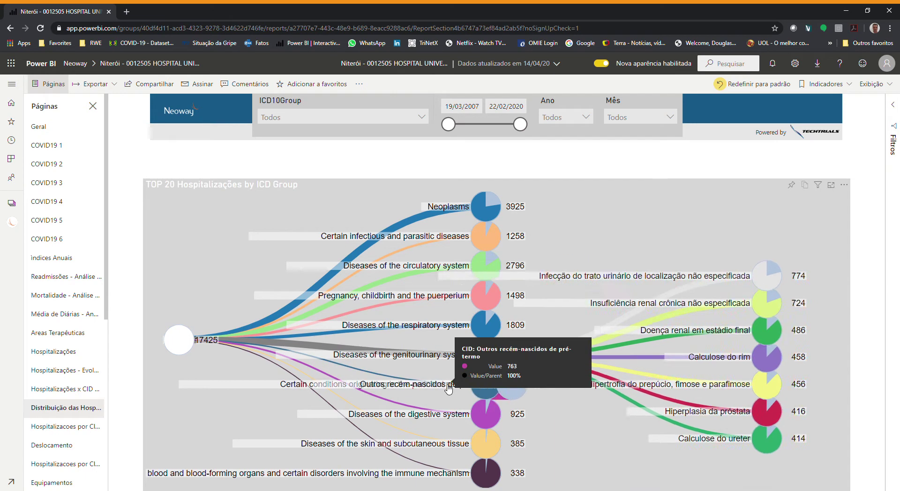
click(439, 417)
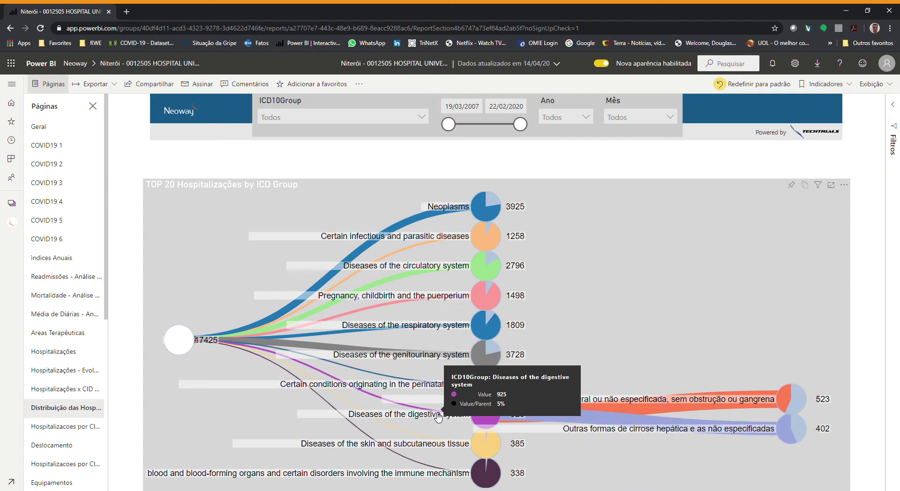
click(438, 416)
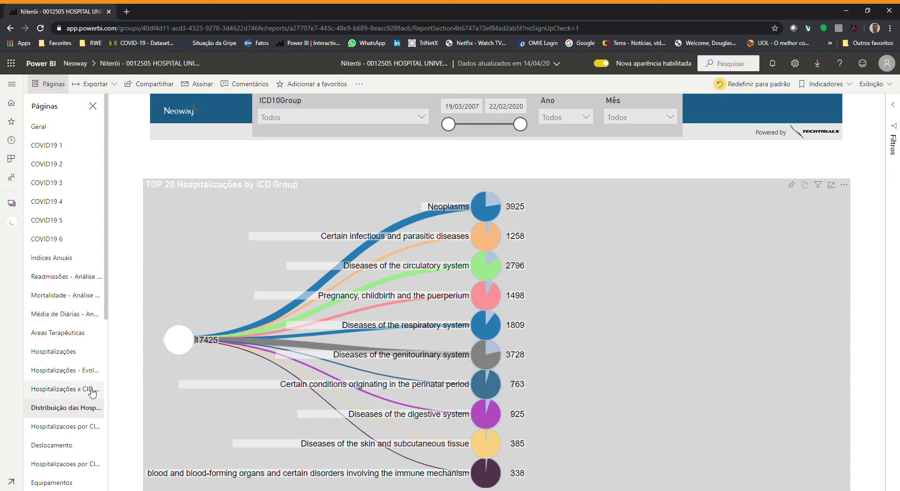
Open the "Hospitalizacoes por CI..." page listed above Deslocamento and filter Ano to 2018
click(56, 428)
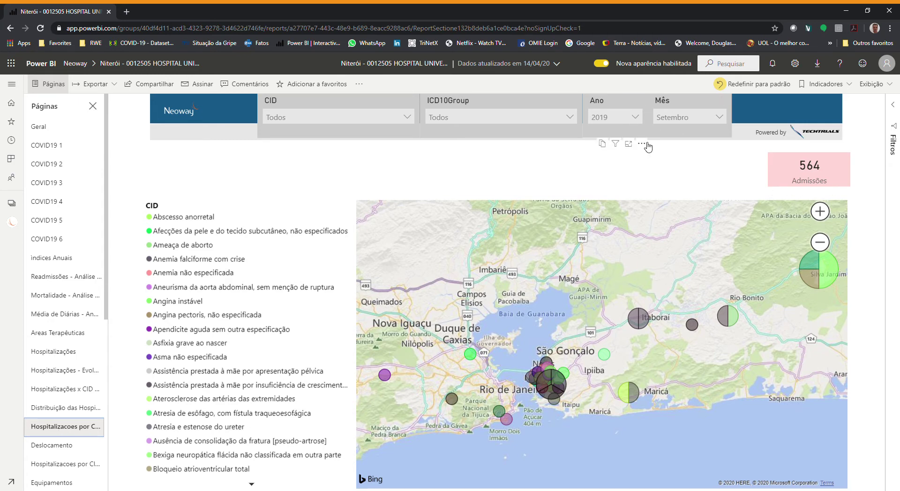
click(635, 118)
scroll(619, 167, down, 2)
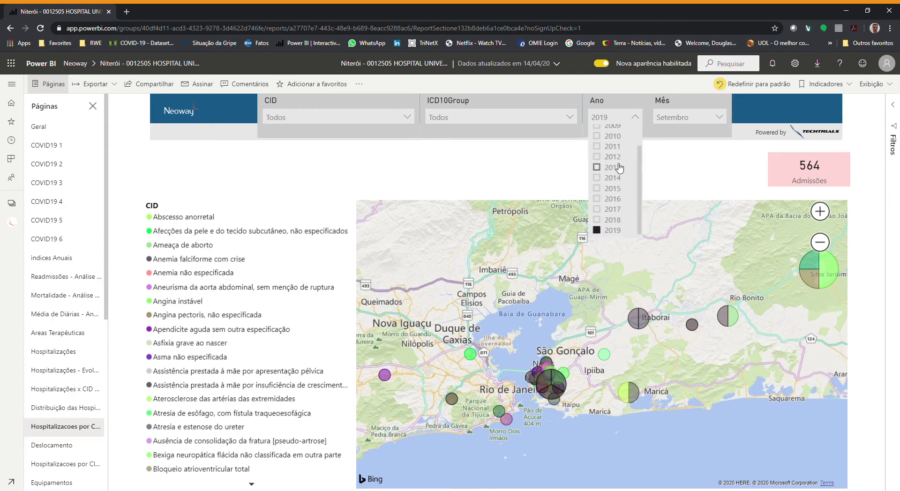
click(617, 222)
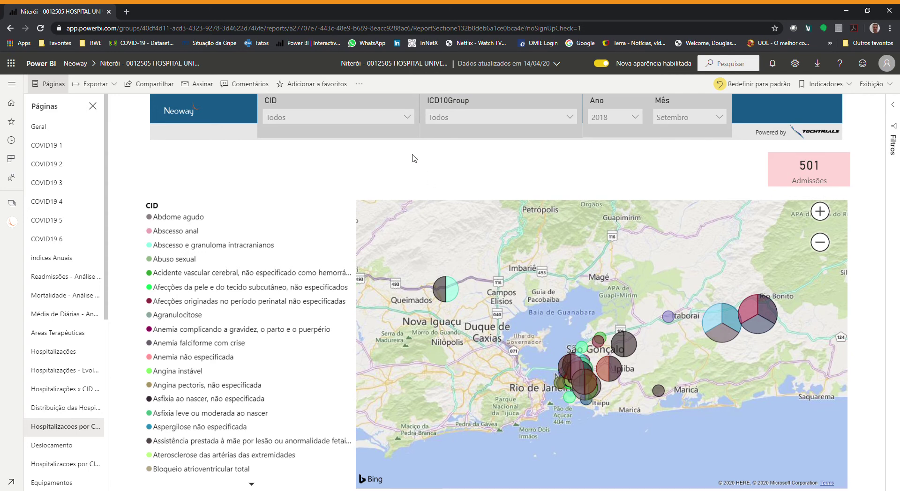
Filter ICD10Group to "Certain infectious and parasitic diseases" and inspect the details of individual map bubbles
click(570, 118)
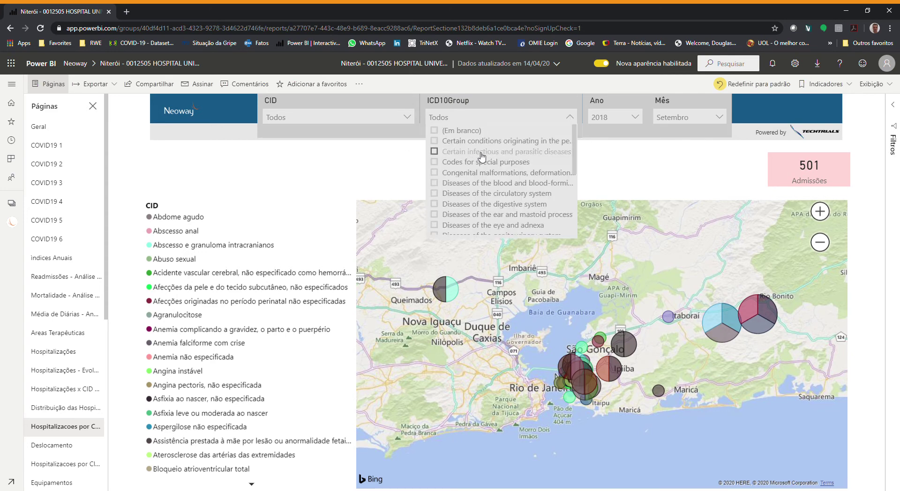
click(484, 152)
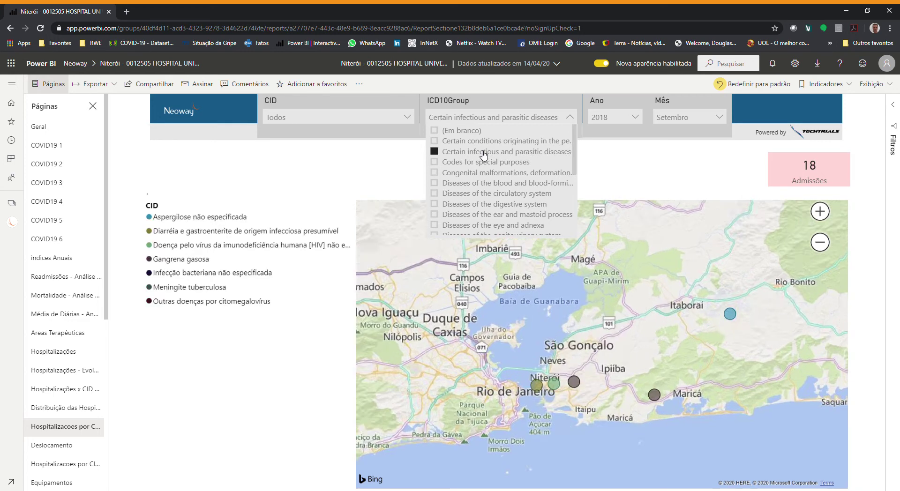
click(571, 117)
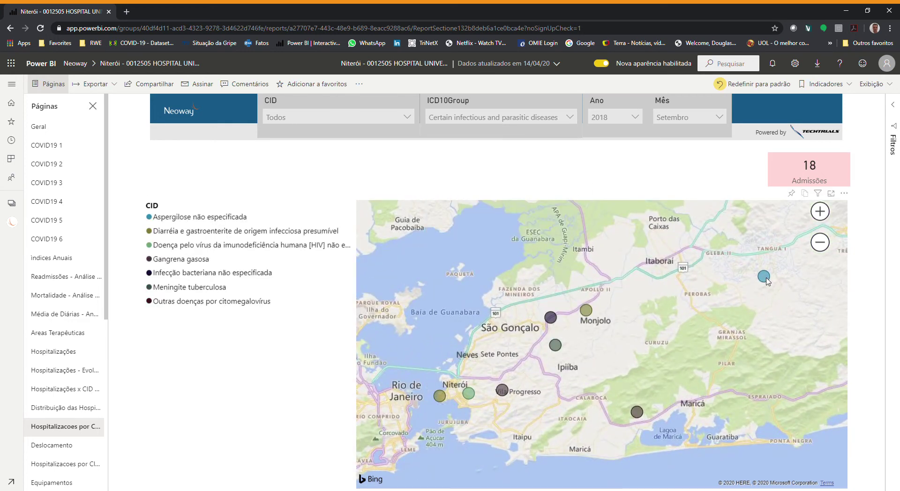
mouse_move(766, 281)
mouse_move(512, 400)
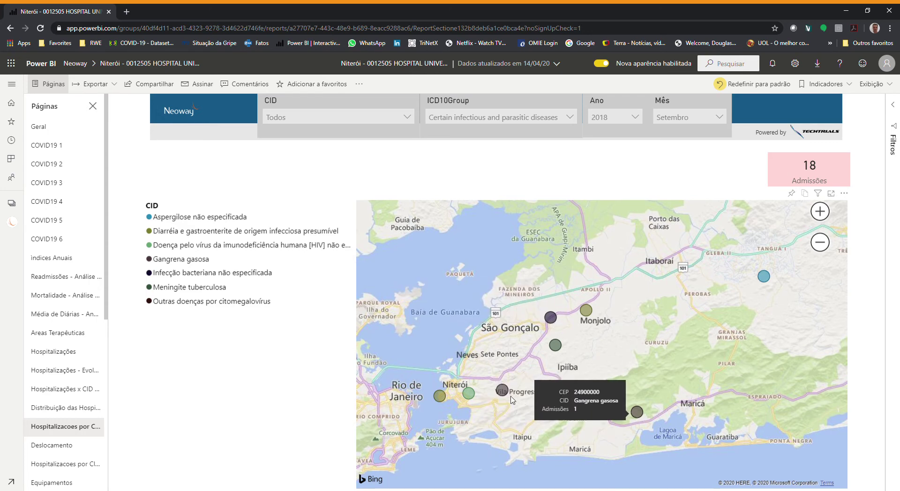
mouse_move(471, 400)
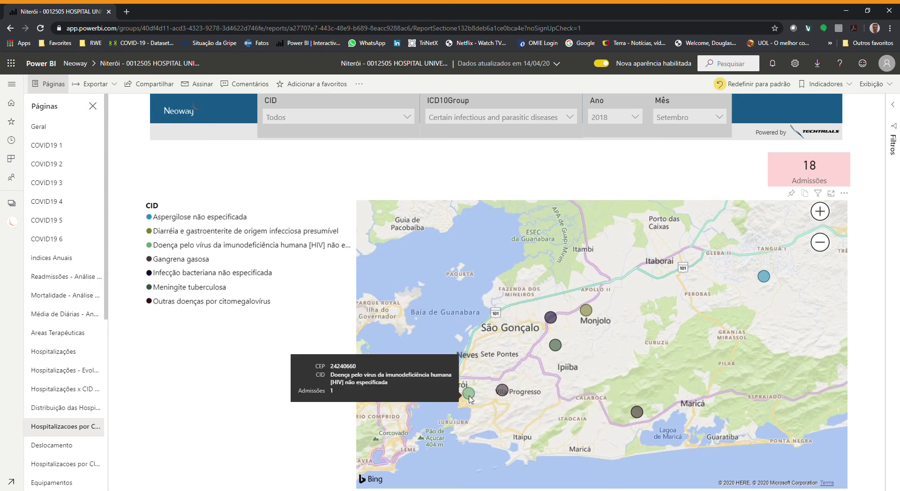
Filter the map's Mês to Junho, and switch the selection to Maio
click(718, 117)
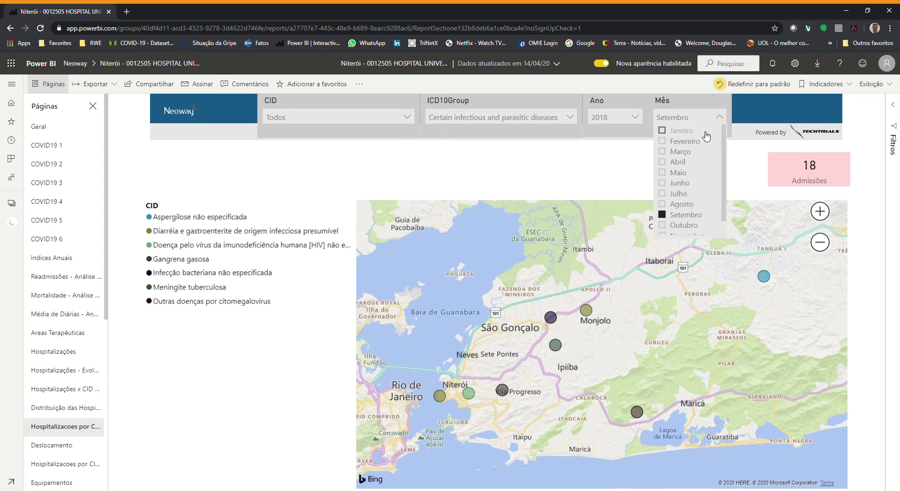
click(679, 186)
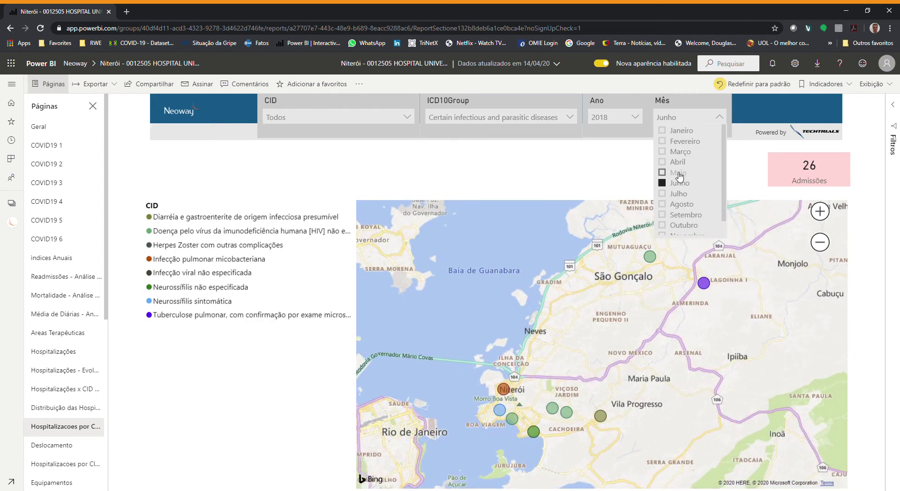
click(679, 175)
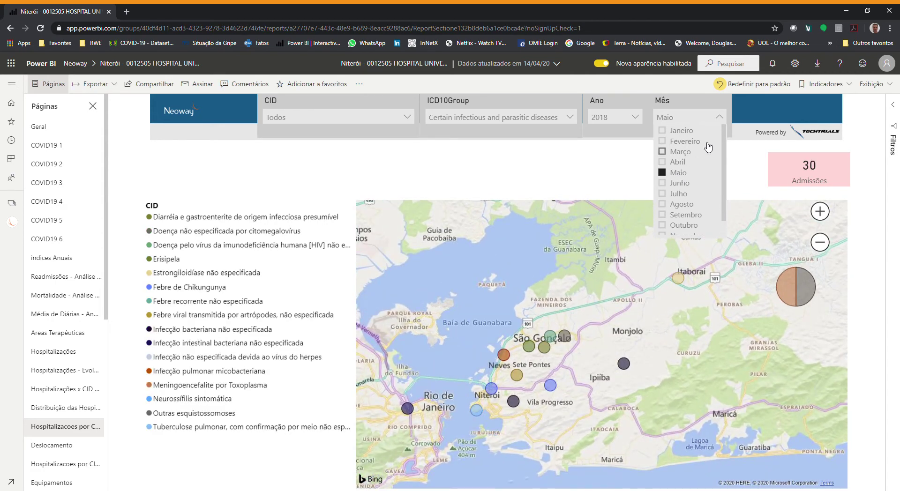
click(720, 118)
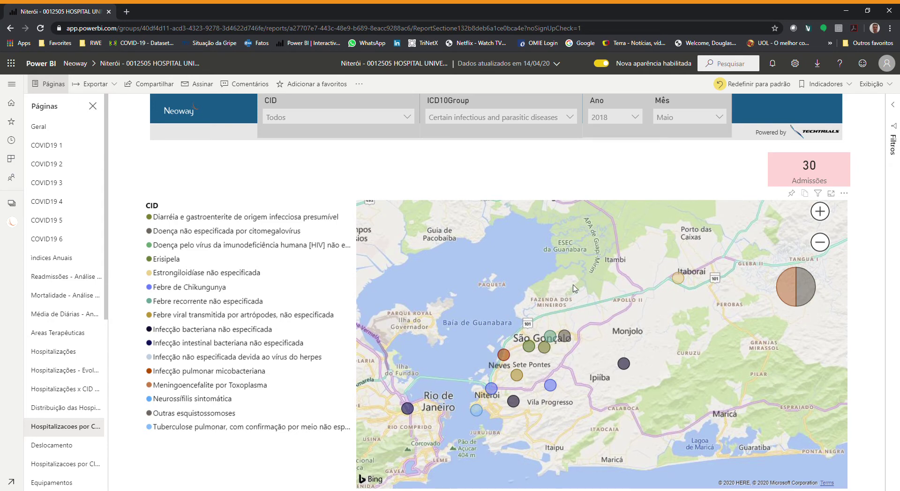
Add Janeiro, Fevereiro, Março and Abril to the Mês selection alongside Maio
click(720, 119)
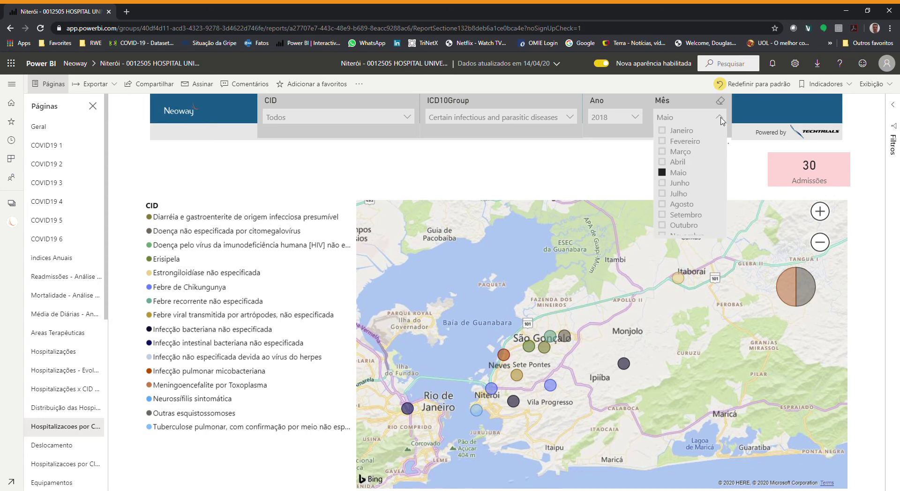
click(662, 130)
click(662, 141)
click(662, 151)
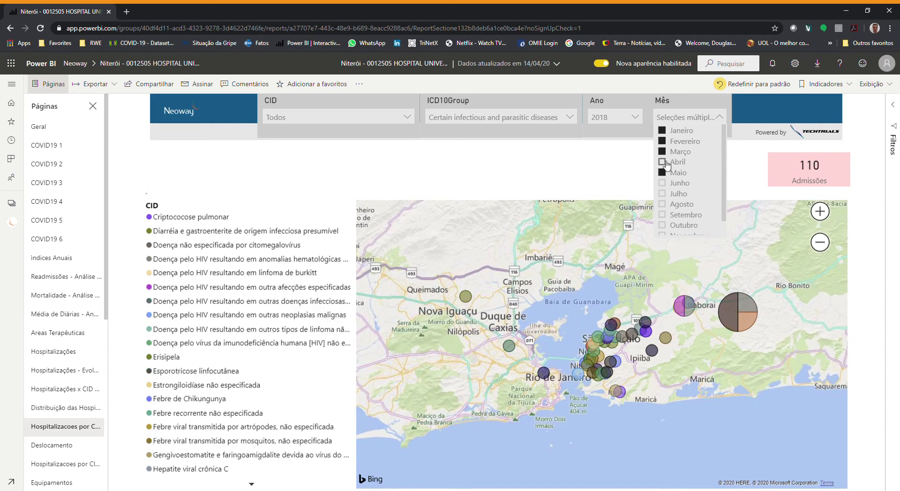
click(664, 162)
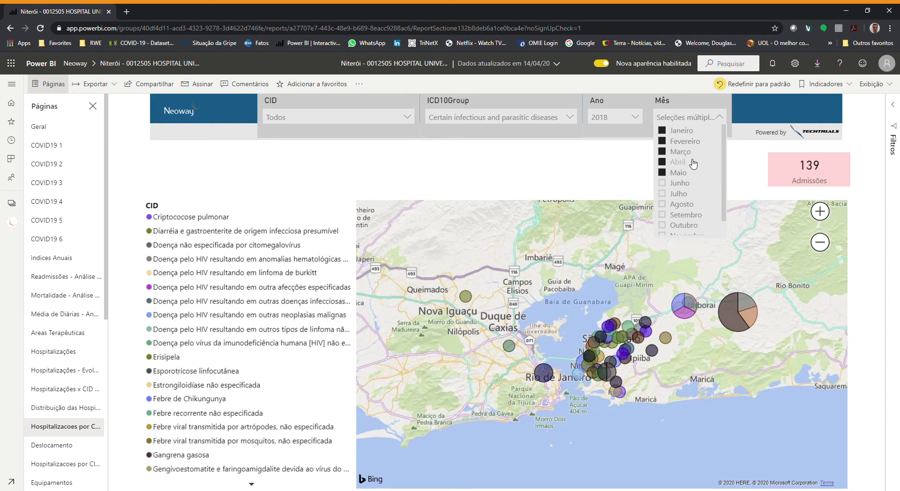
click(720, 99)
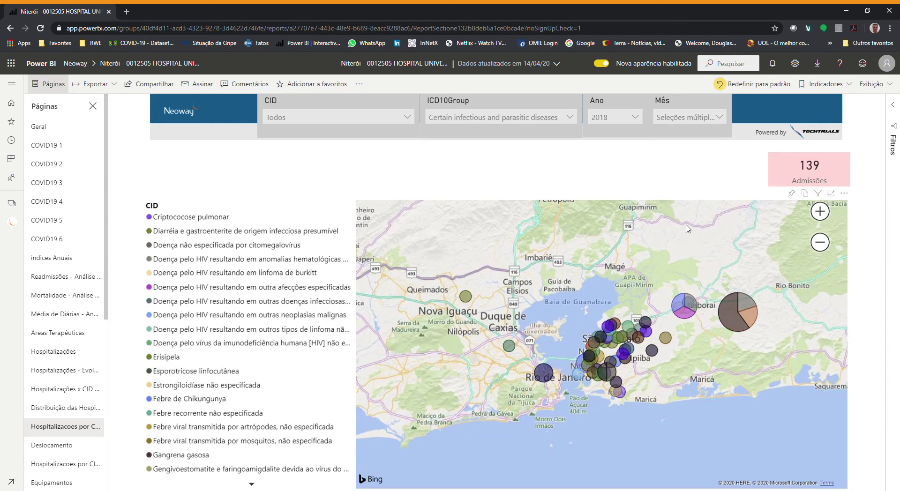
Enlarge the map around Niterói and São Gonçalo and inspect the diagnosis details of individual bubbles
click(820, 212)
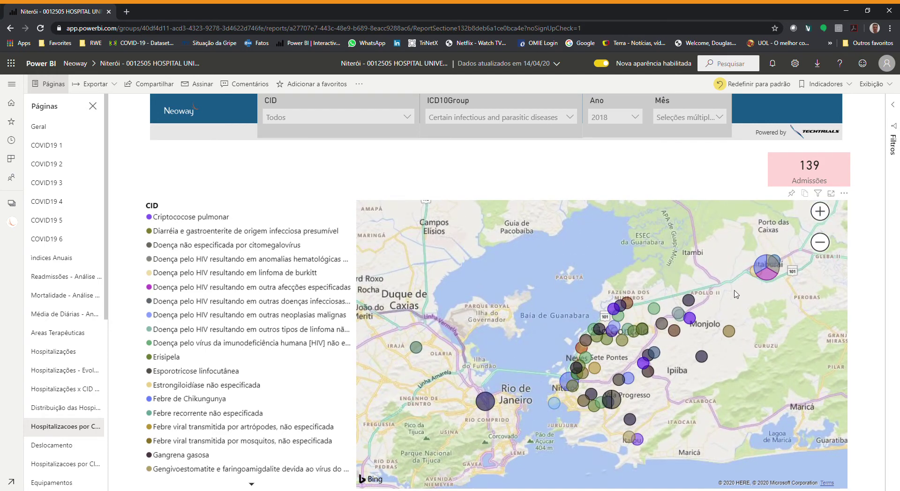
mouse_move(467, 405)
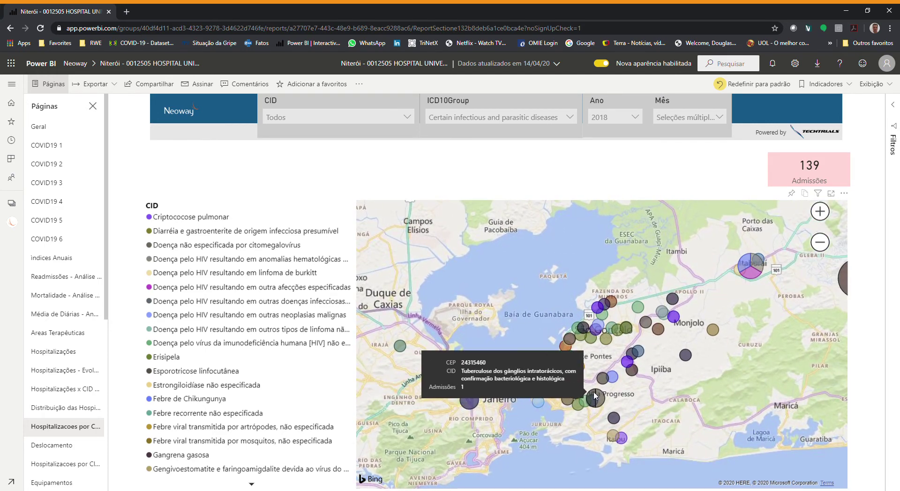
mouse_move(597, 399)
mouse_move(739, 268)
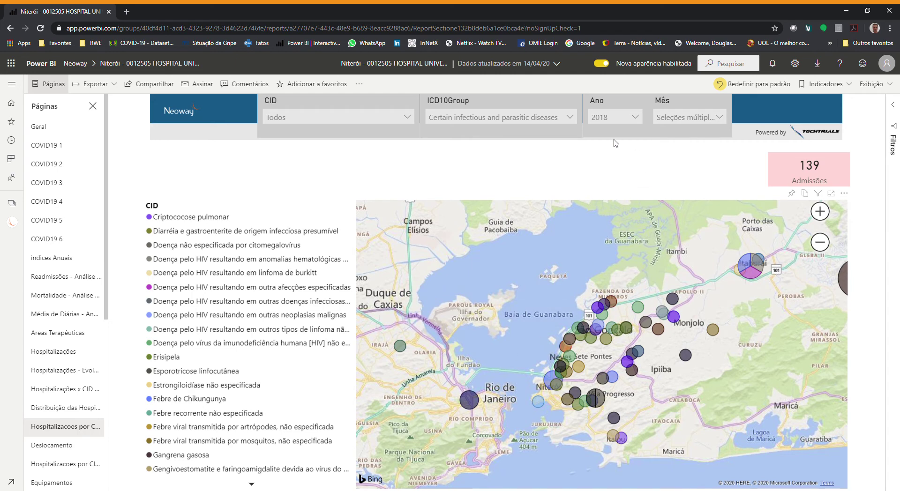
Open the Deslocamento page, expand the RJ row into its municipalities and bring the Total km column into view
click(46, 446)
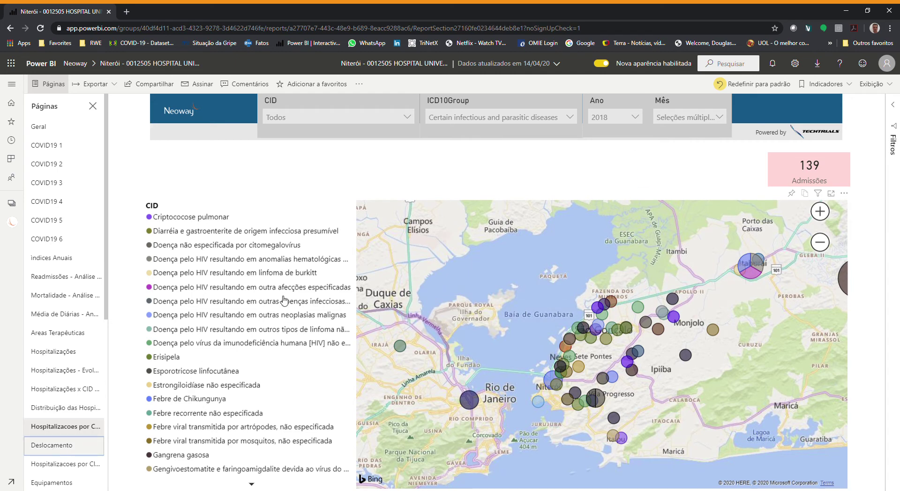
scroll(78, 351, down, 3)
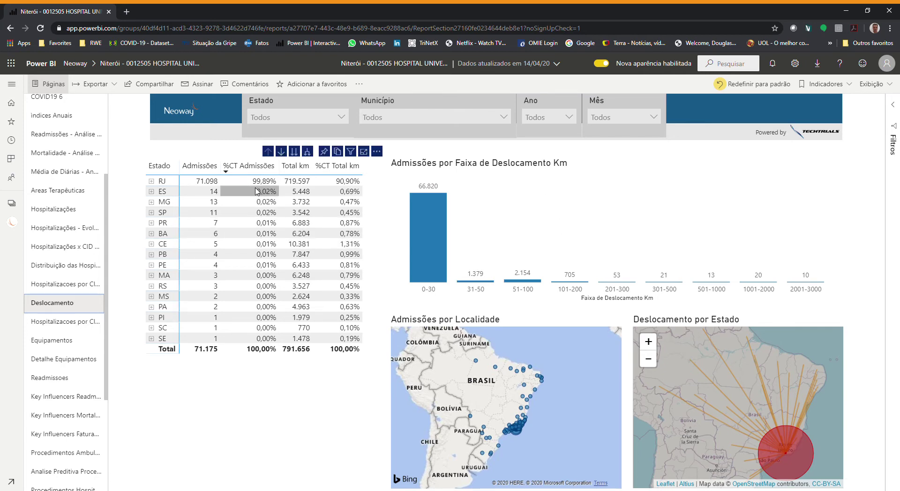
click(151, 181)
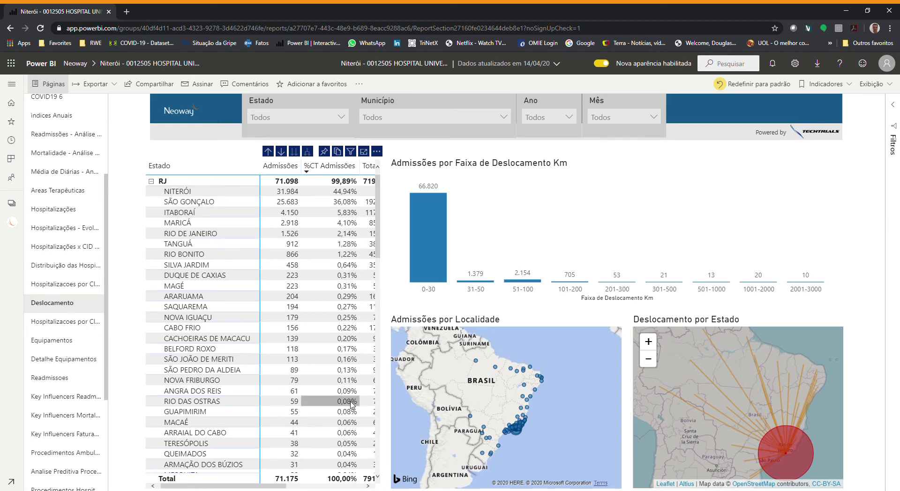
drag(277, 486, 328, 486)
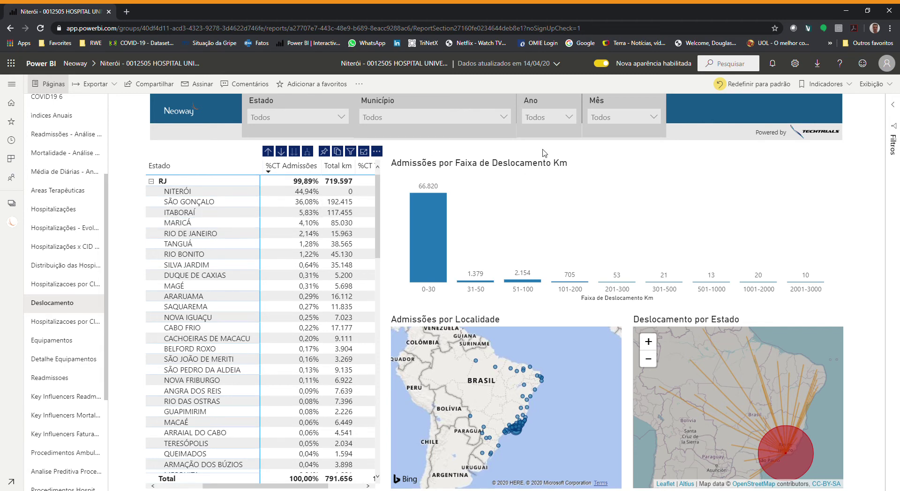
Filter the Deslocamento page's Ano to 2019 and review the municipality table's admissions columns
click(568, 117)
scroll(557, 178, down, 2)
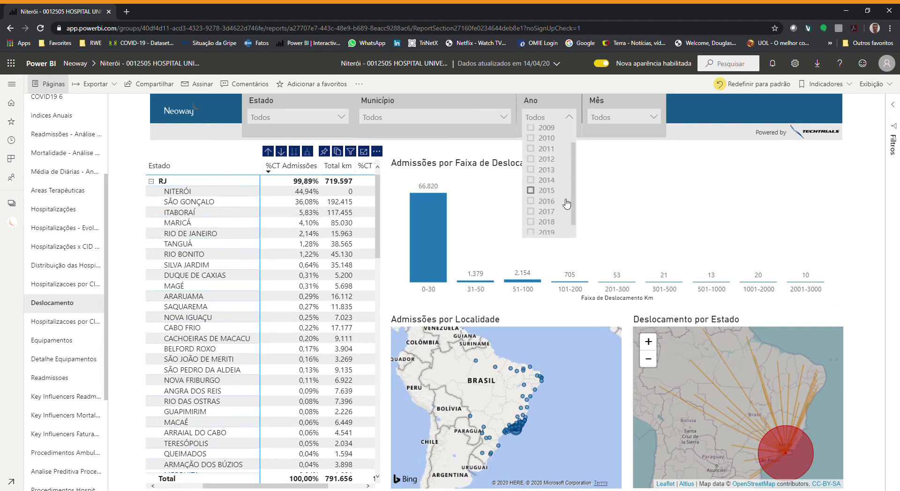
click(543, 220)
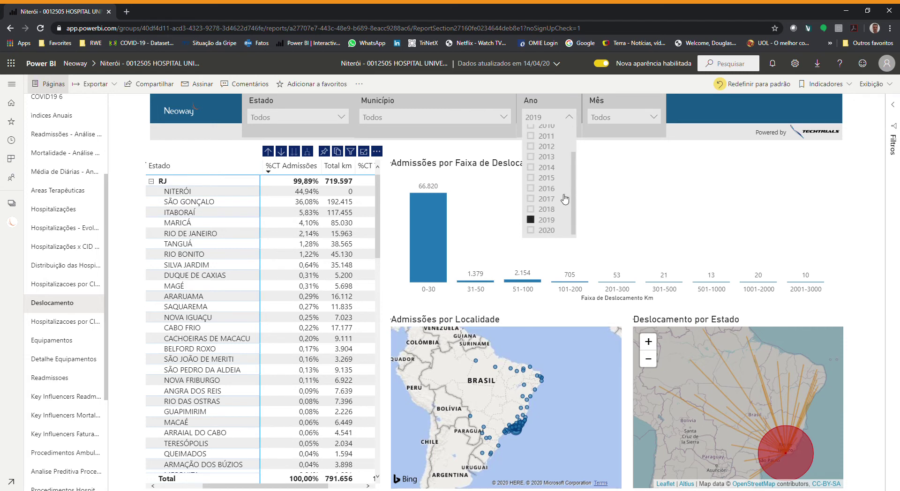
click(570, 117)
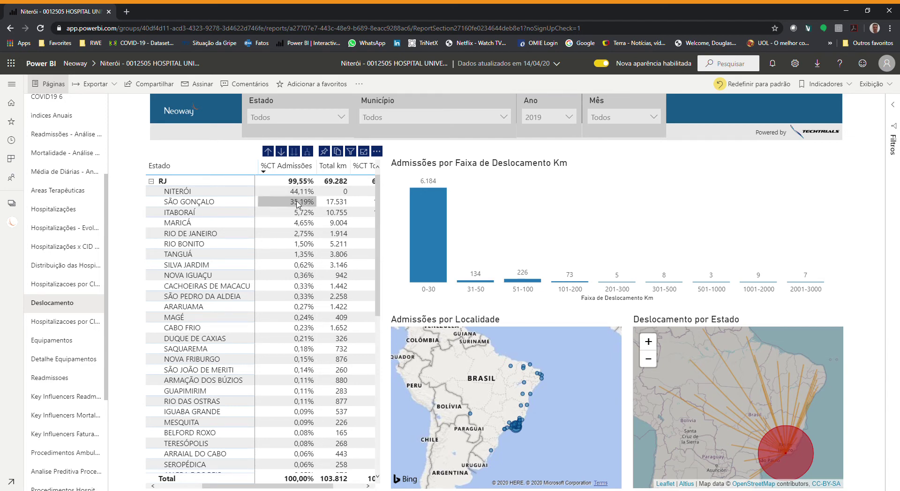
drag(284, 486, 242, 487)
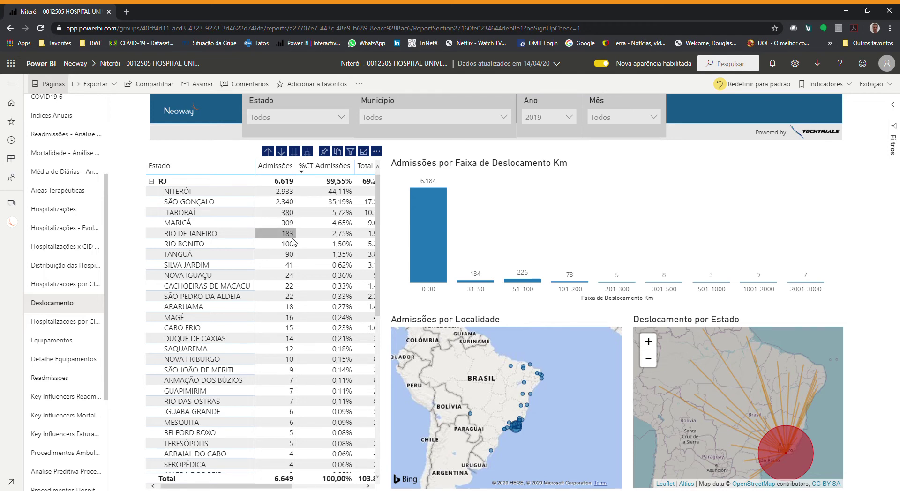
View the "Hospitalizacoes por C..." page below Deslocamento, open Equipamentos, and enlarge its "Diagnóstico por Imagem" chart before returning to the report
click(63, 328)
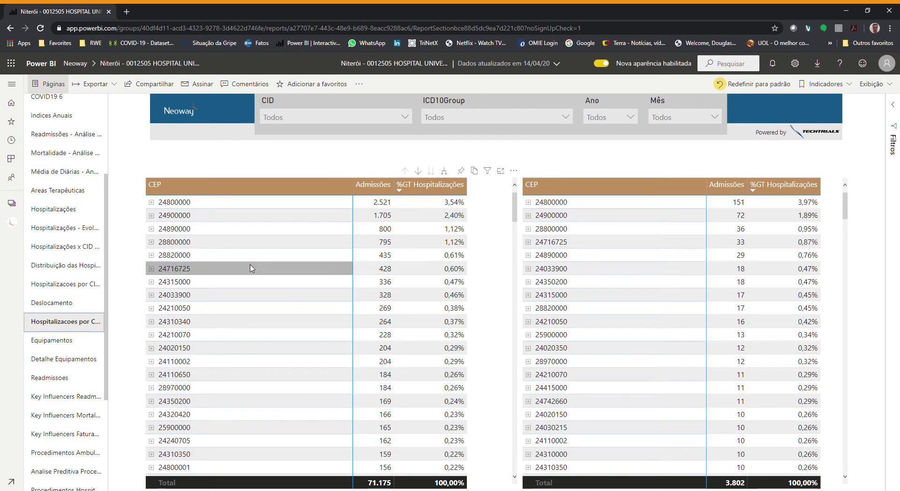
click(53, 341)
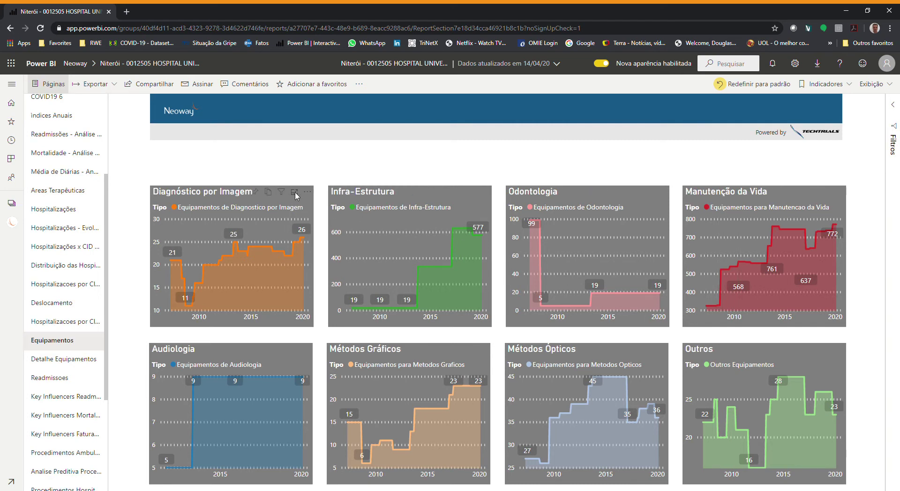
click(297, 195)
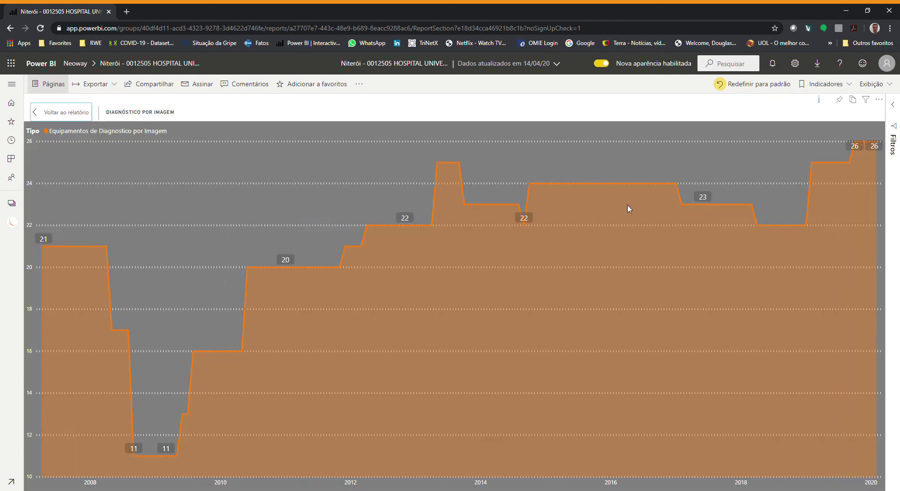
click(58, 118)
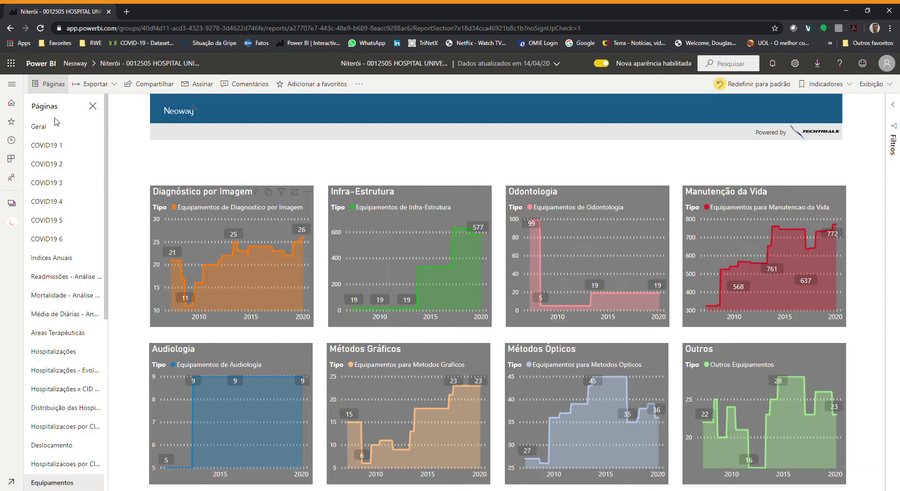
Open the "Detalhe Equipamentos" page and filter Tipo Equipamento to "Equipamentos de Diagnostico por Imagem"
scroll(71, 384, down, 3)
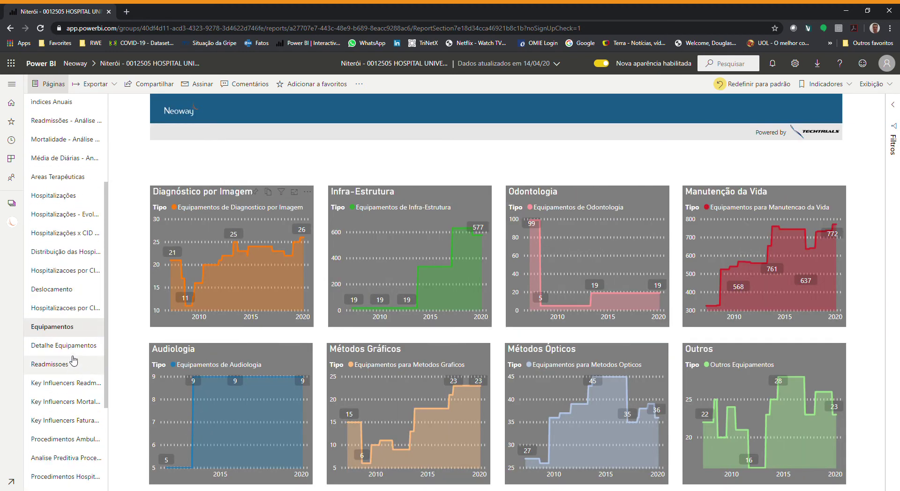
click(64, 345)
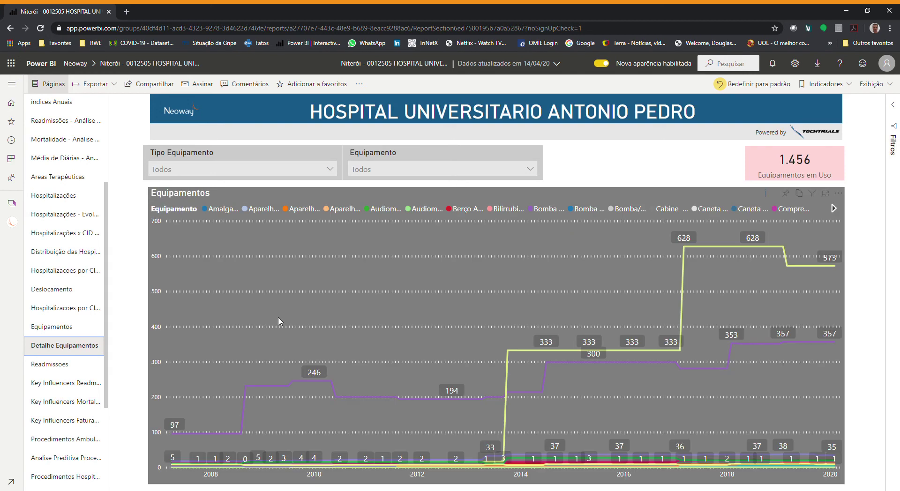
click(331, 170)
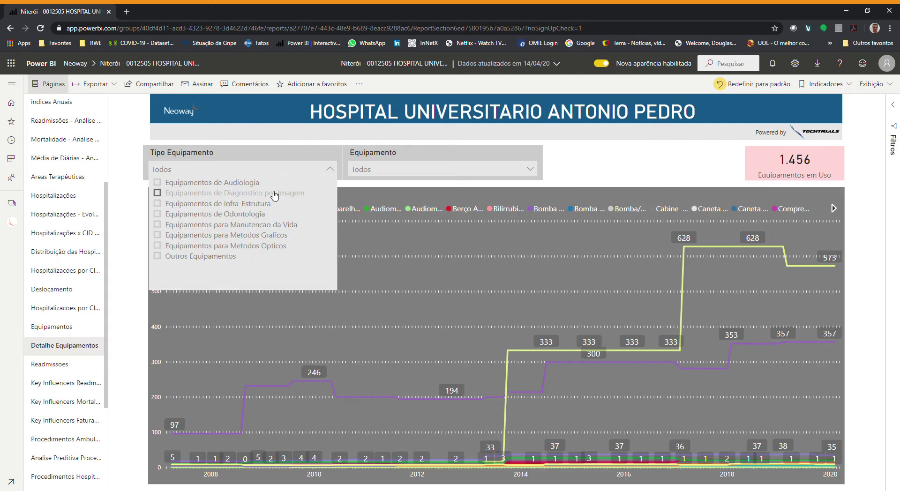
click(273, 194)
click(331, 170)
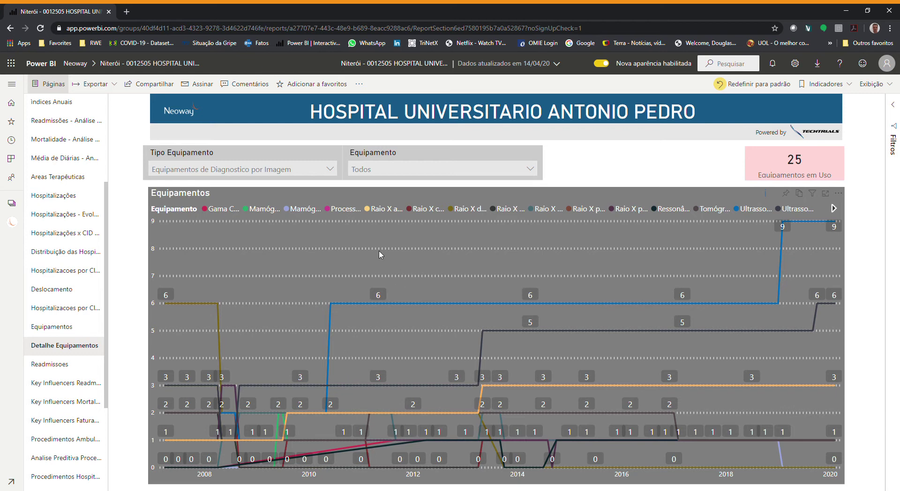
Look through the Equipamento filter's options and select "Mamografo computadorizado"
click(490, 170)
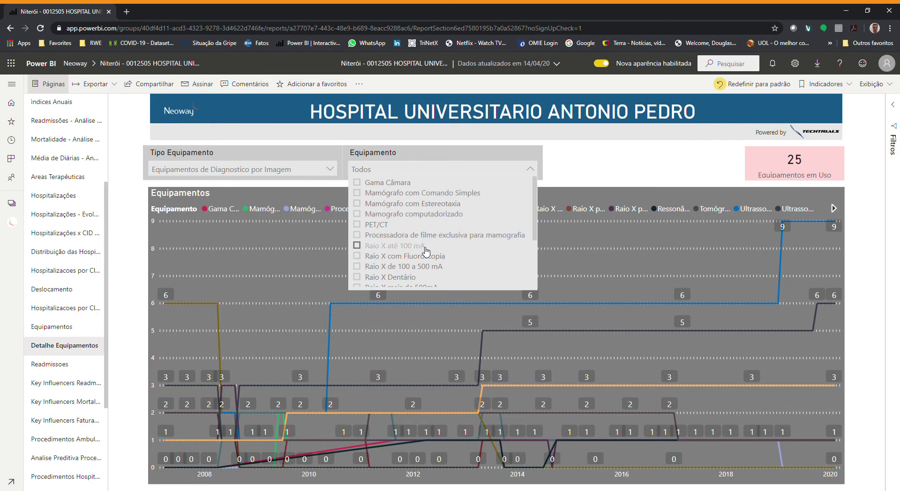
scroll(426, 251, down, 5)
scroll(419, 243, up, 5)
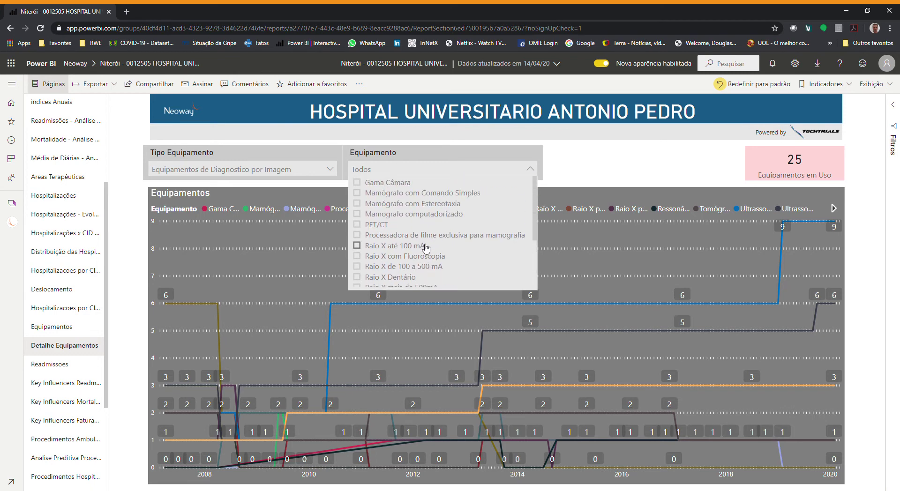
click(401, 215)
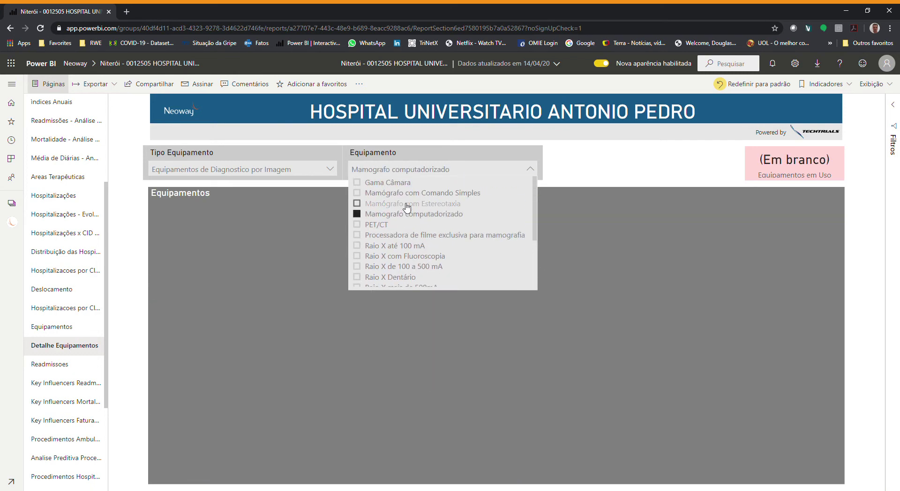
Filter Equipamento to "Mamógrafo com Estereotaxia", switch it to "Mamógrafo com Comando Simples", and clear that selection
click(402, 203)
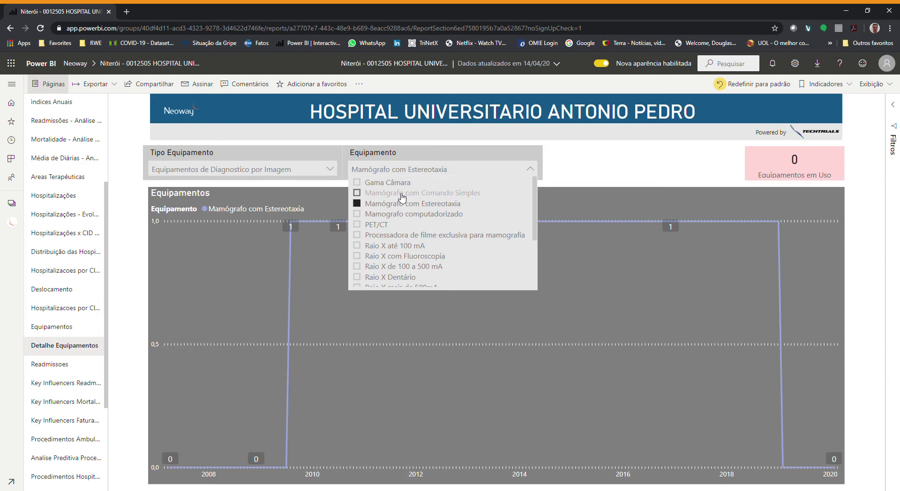
click(402, 193)
click(402, 193)
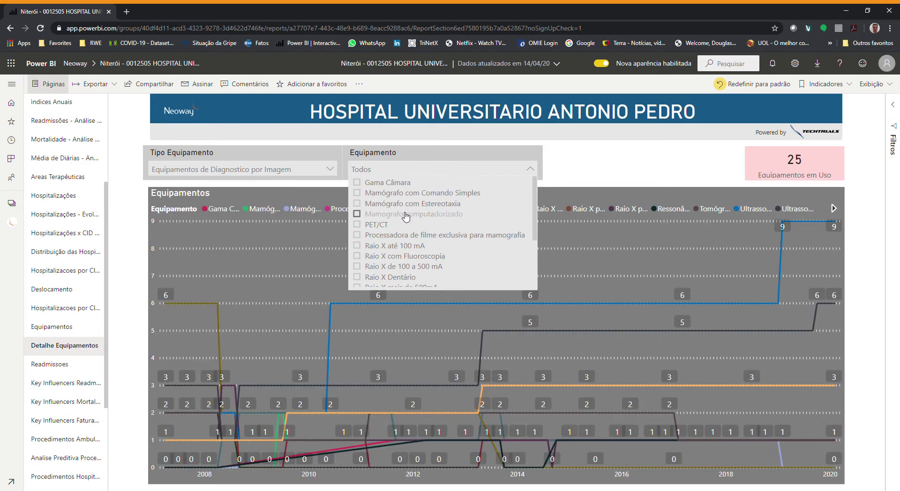
Show only "Tomógrafo Computadorizado" in the Equipamentos chart, and reset both the Equipamento and Tipo Equipamento filters to Todos
scroll(403, 244, down, 3)
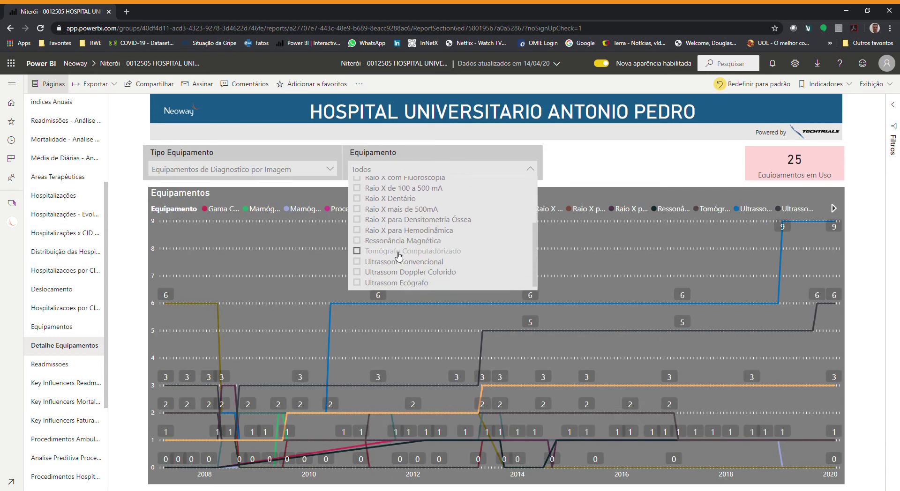
click(399, 253)
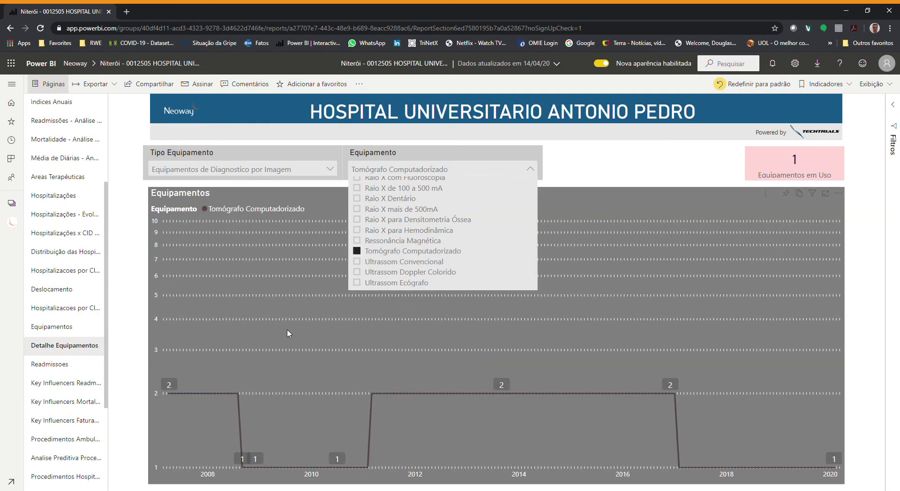
click(412, 253)
click(524, 169)
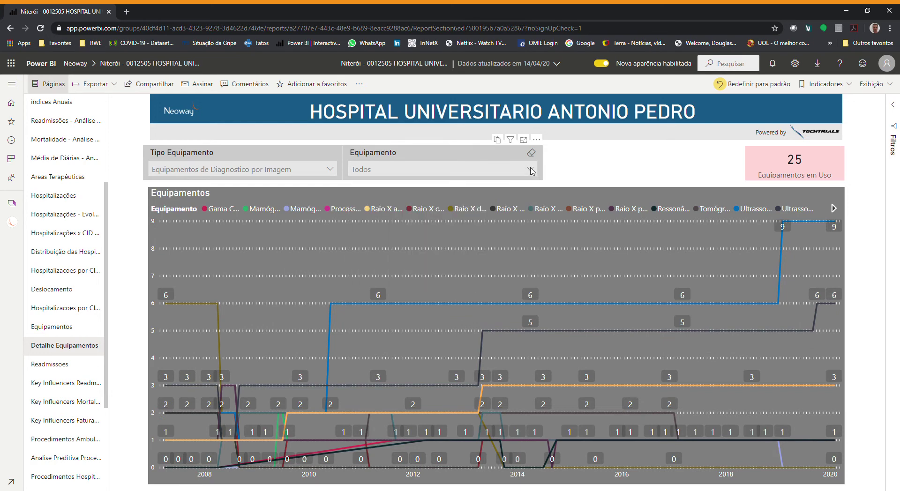
click(331, 154)
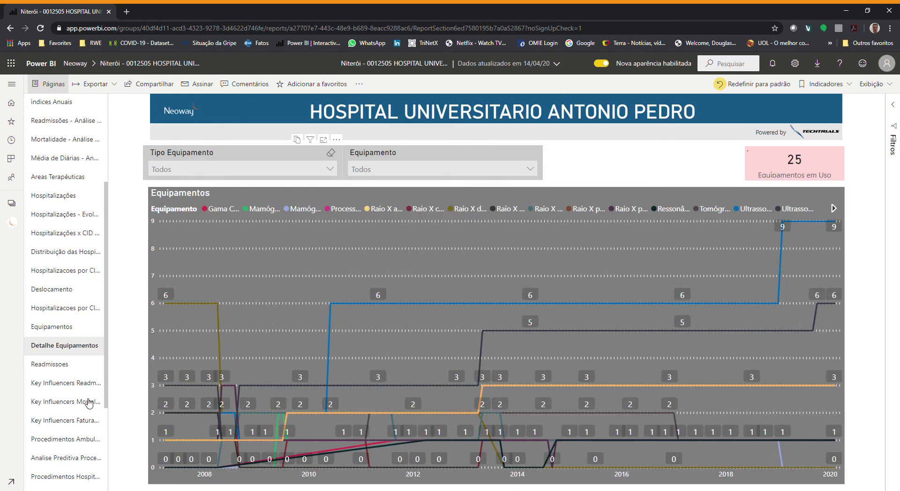
Open the Readmissoes page and view the most recent months in the "Admissões e Readmissões" and "% de Readmissões" charts
click(50, 365)
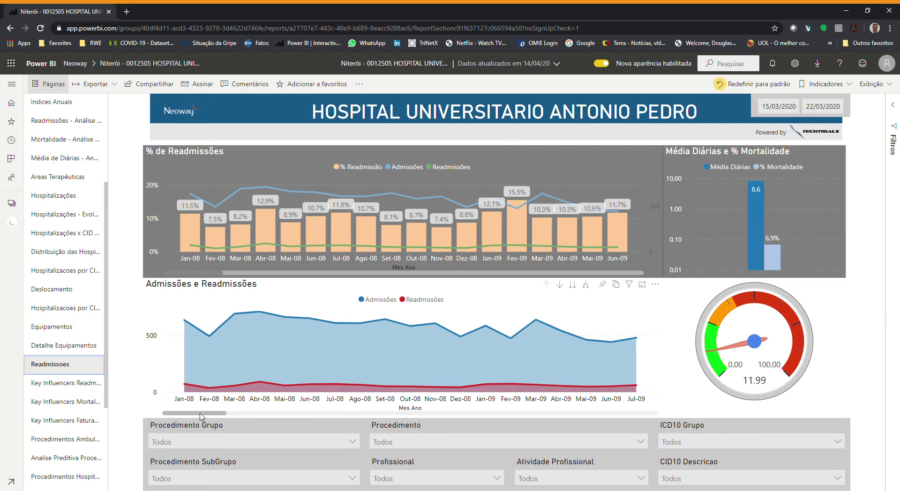
drag(205, 413, 637, 415)
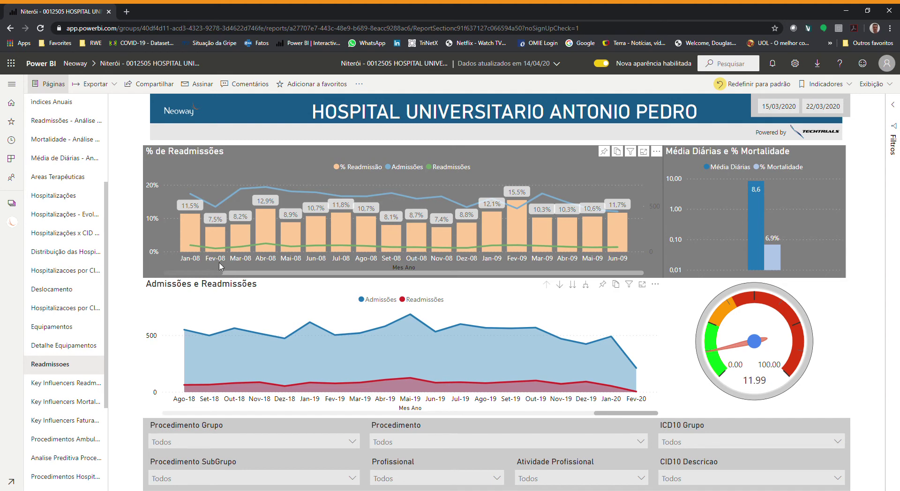
drag(198, 274, 630, 290)
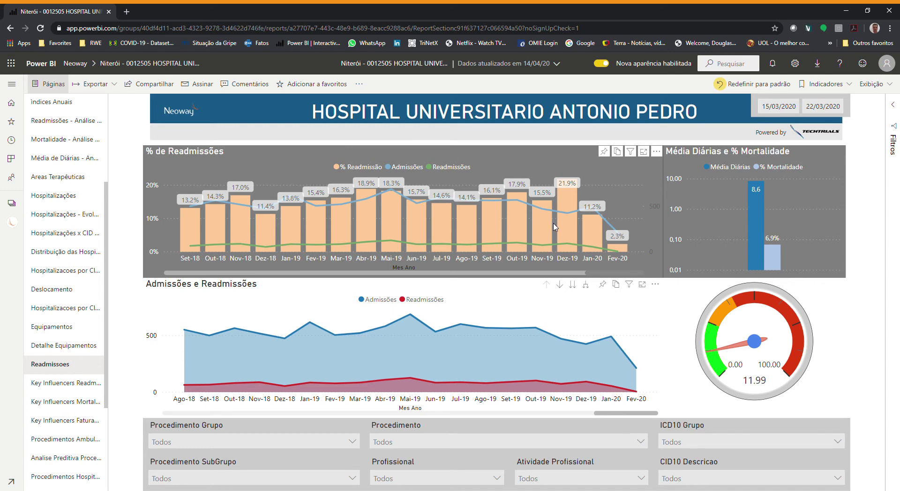
Open the readmission key influencers page and clear the selected months in its Mes Ano filter
click(50, 383)
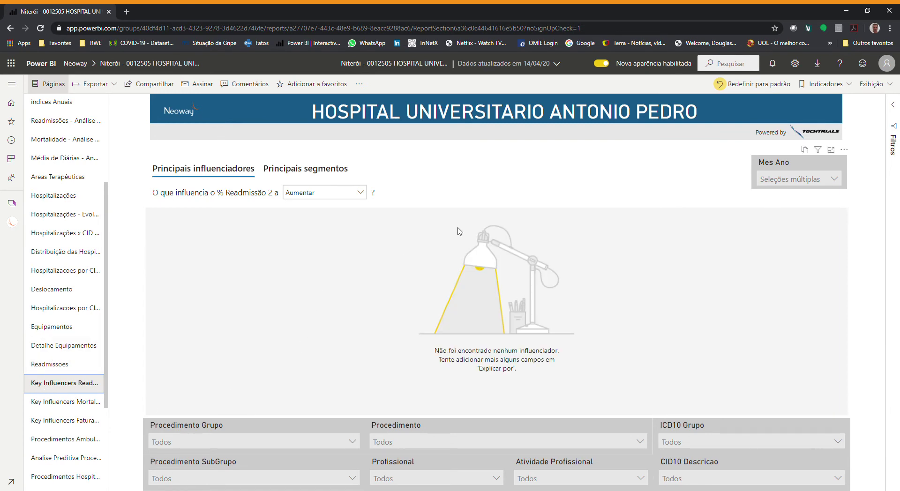
click(836, 181)
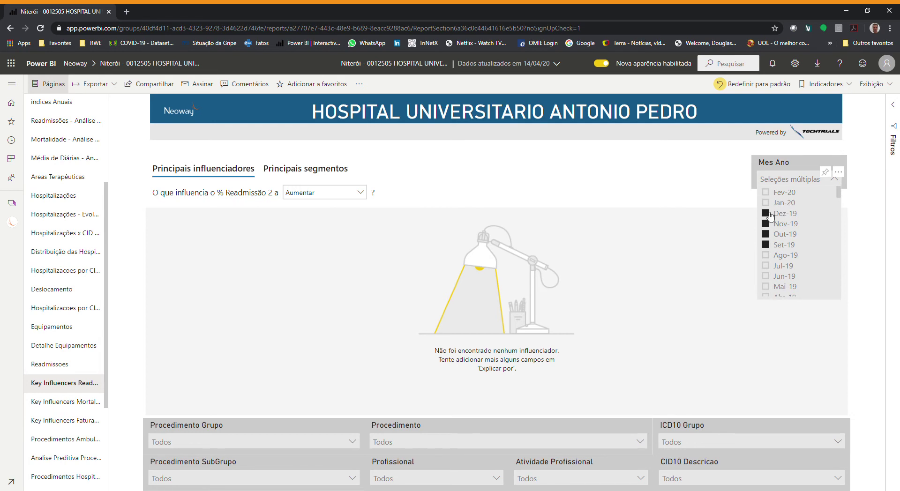
click(769, 225)
click(767, 224)
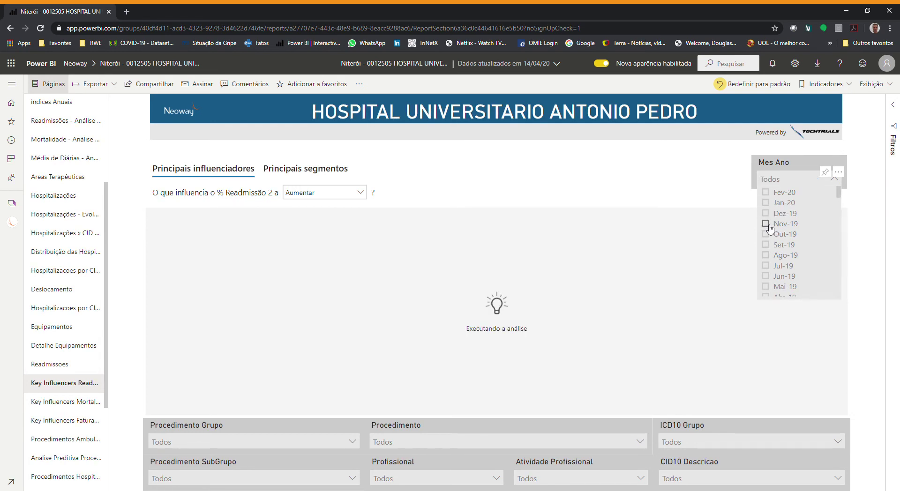
click(837, 180)
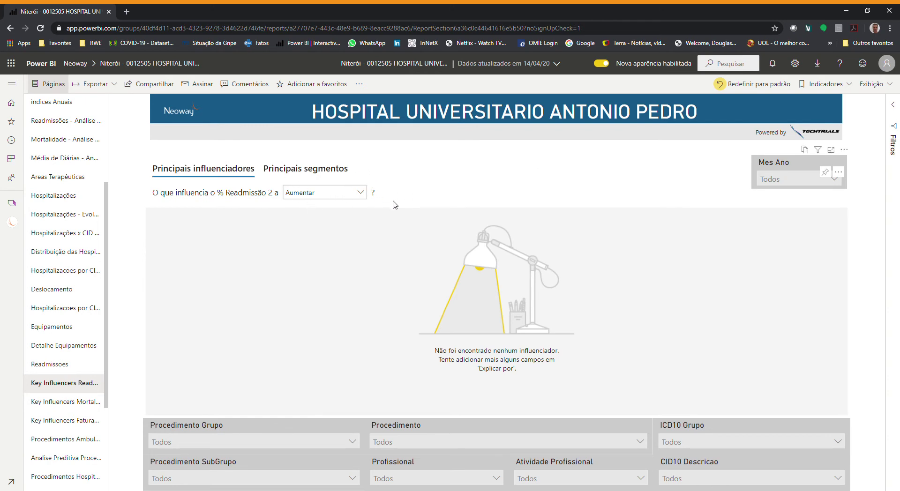
Try limiting Mes Ano to Dez-19, Nov-19, Out-19 and Set-19, and return the filter to all months
click(834, 181)
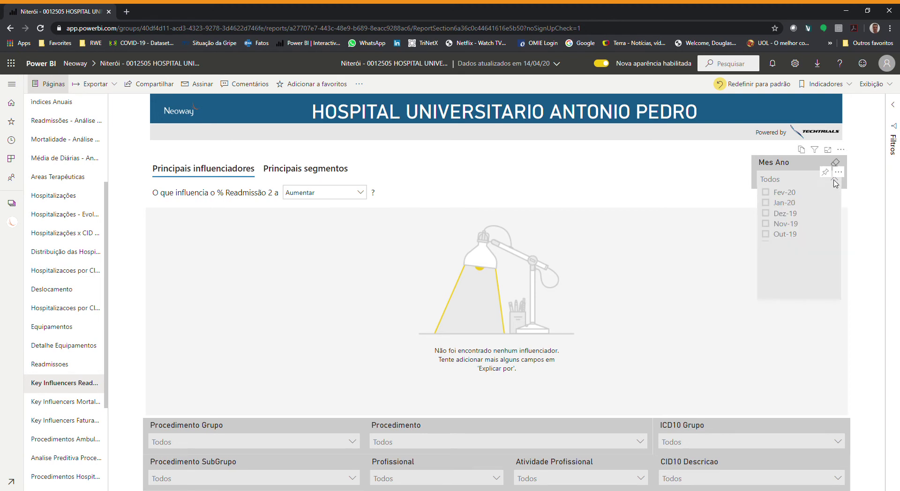
click(766, 214)
click(766, 224)
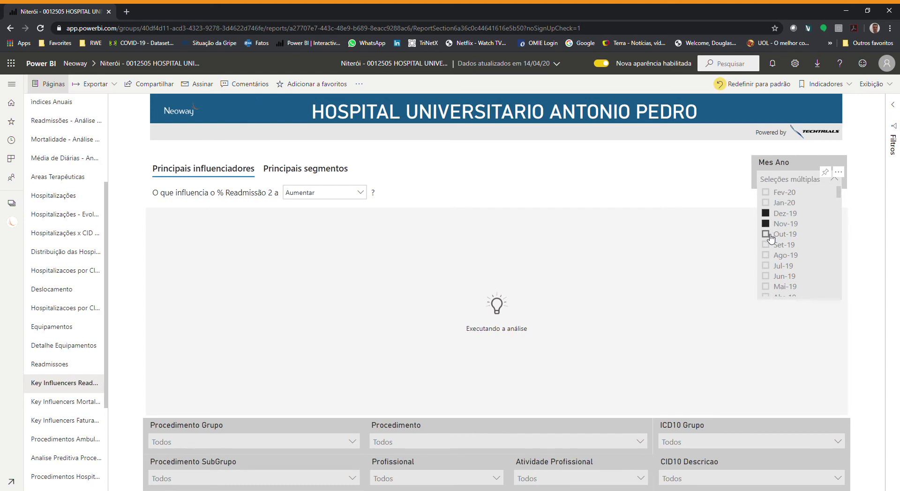
click(765, 234)
click(767, 245)
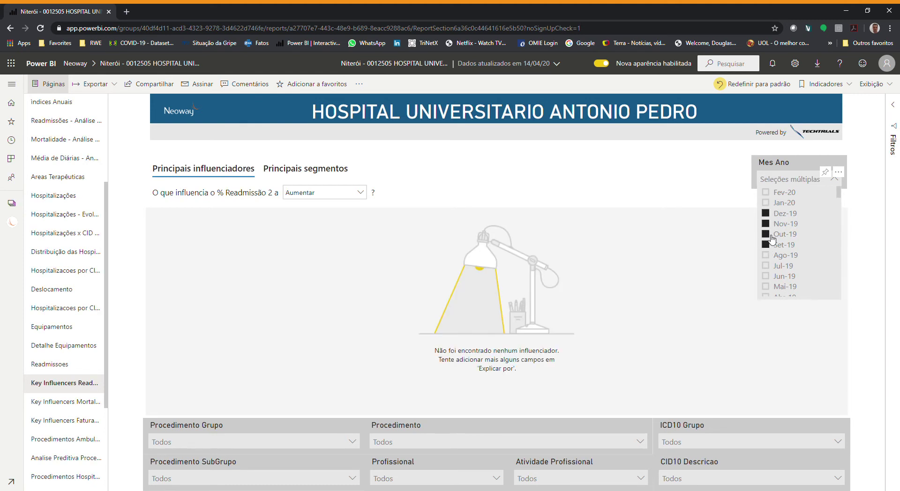
click(768, 244)
click(768, 235)
click(767, 225)
click(766, 224)
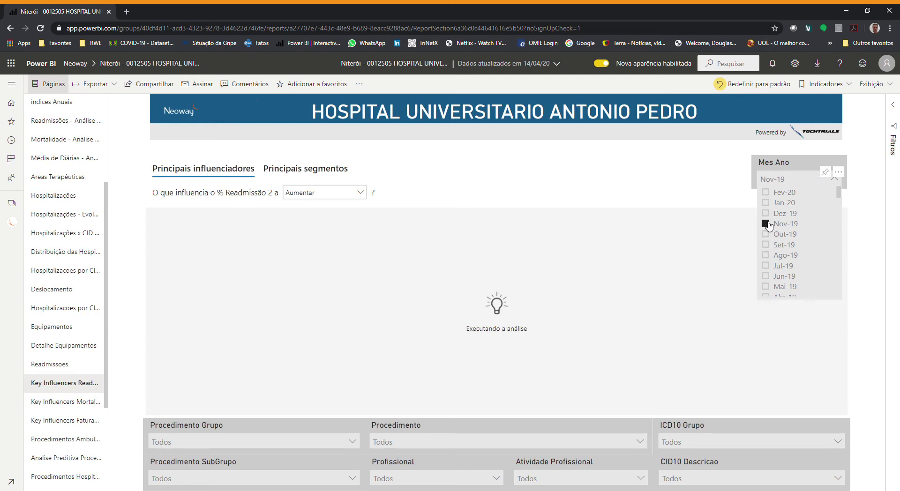
click(766, 224)
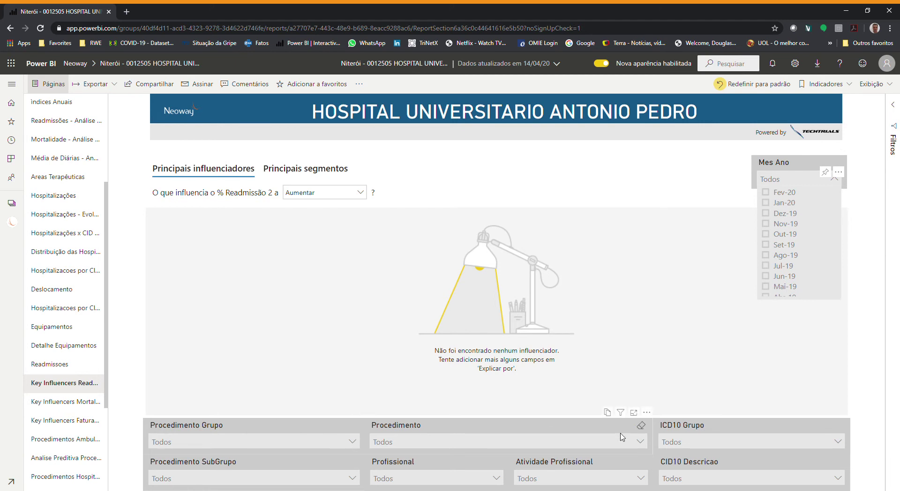
Filter the readmission influencer analysis by ICD10 Grupo "Diseases of the respiratory system"
click(837, 441)
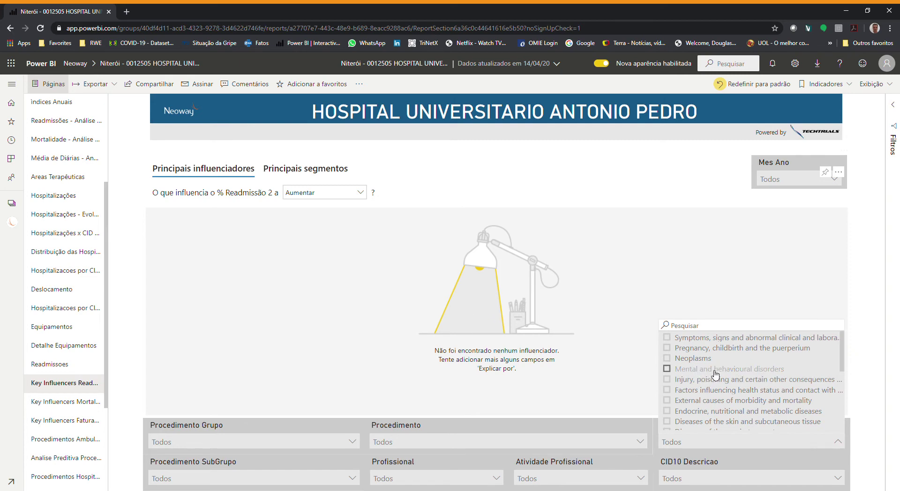
scroll(733, 381, down, 3)
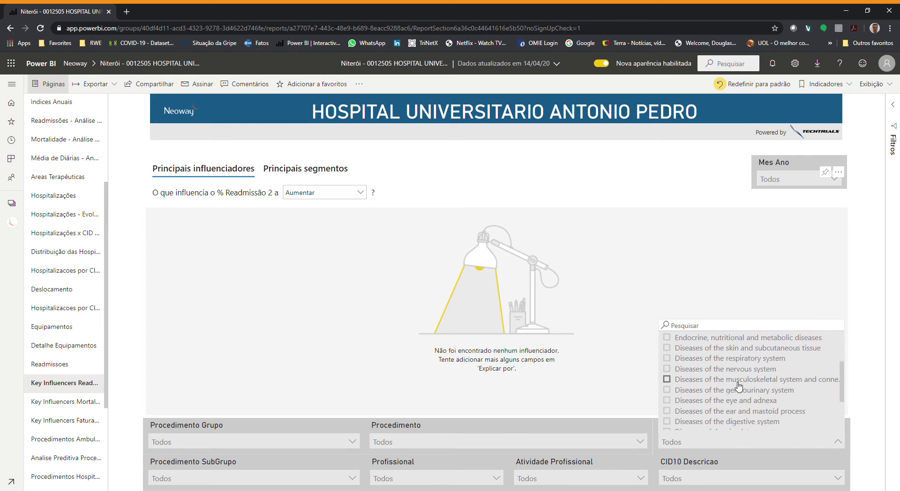
click(695, 358)
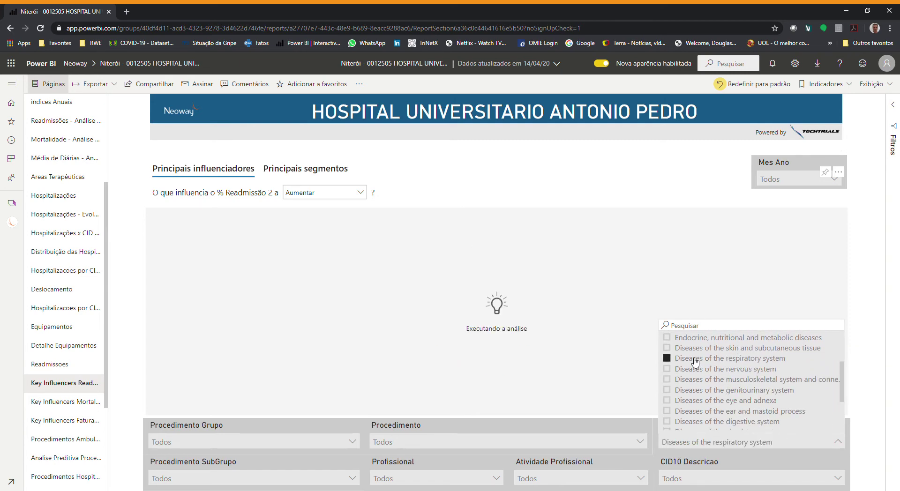
click(651, 187)
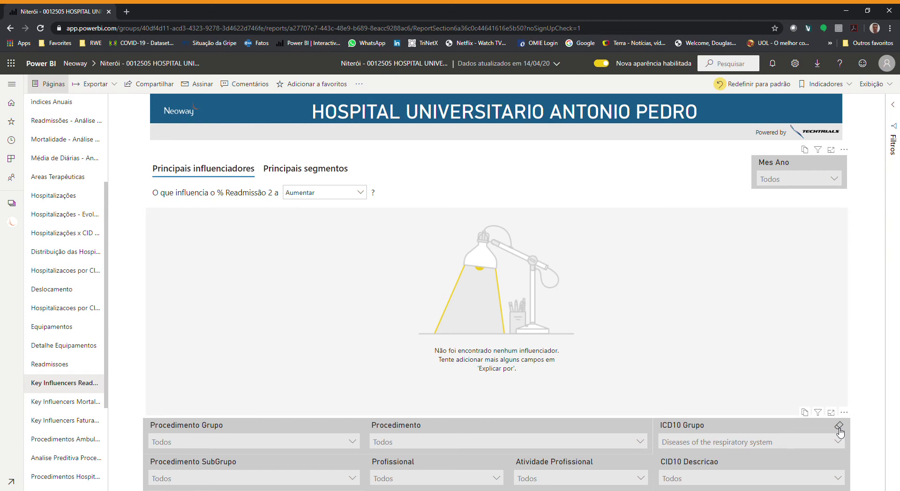
Clear the ICD10 Grupo filter and set it to "Diseases of the circulatory system"
click(838, 425)
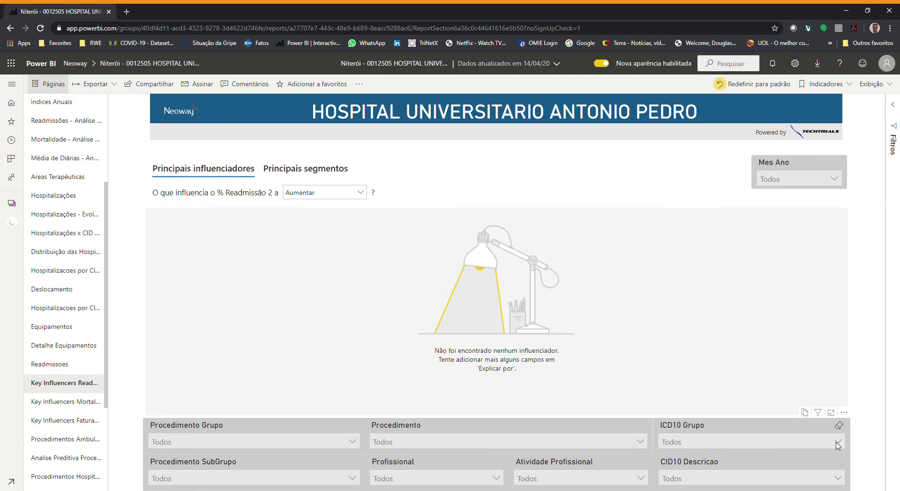
click(837, 443)
scroll(745, 384, down, 3)
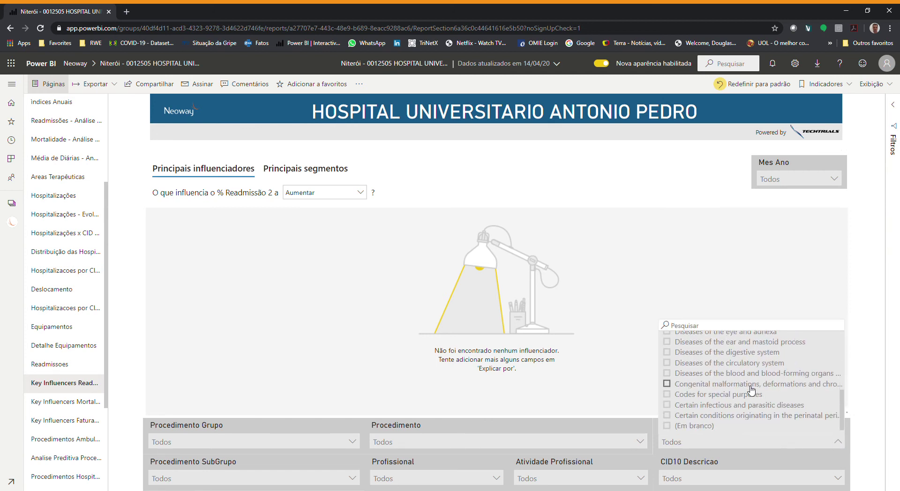
click(734, 368)
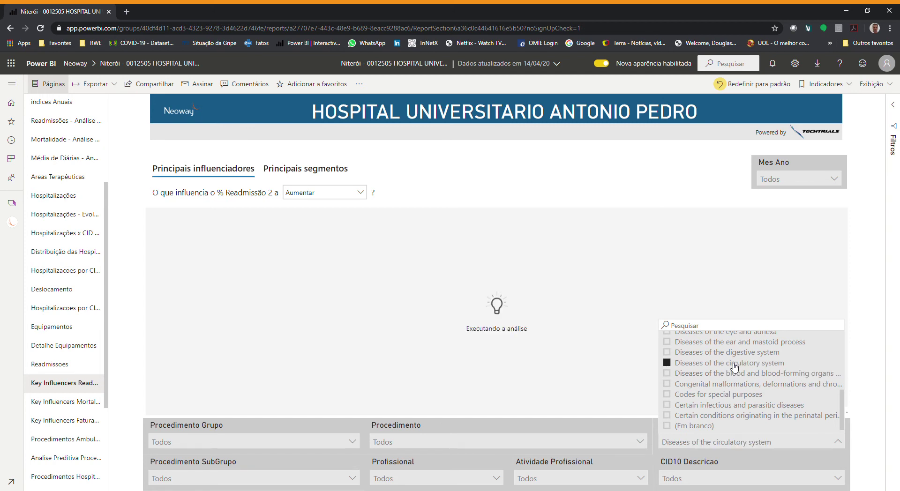
click(838, 442)
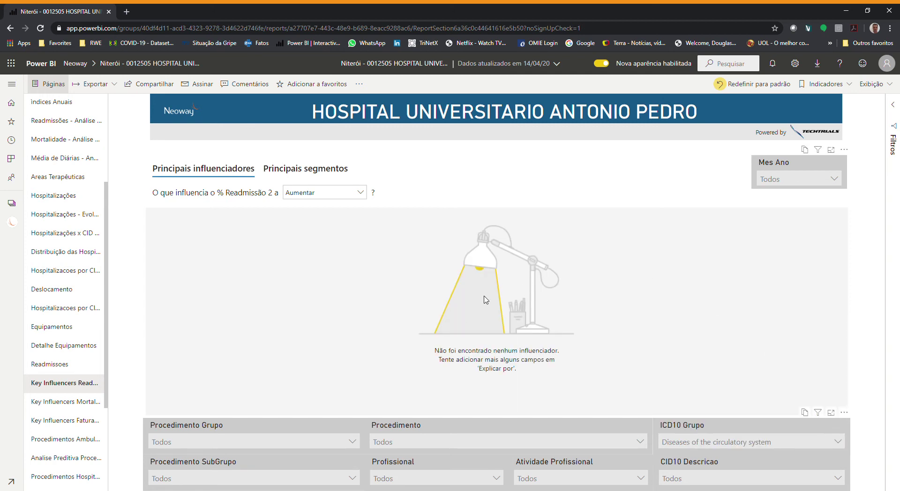
Switch the % Readmissão 2 influencer analysis to Diminuir and clear the ICD10 Grupo filter
click(308, 215)
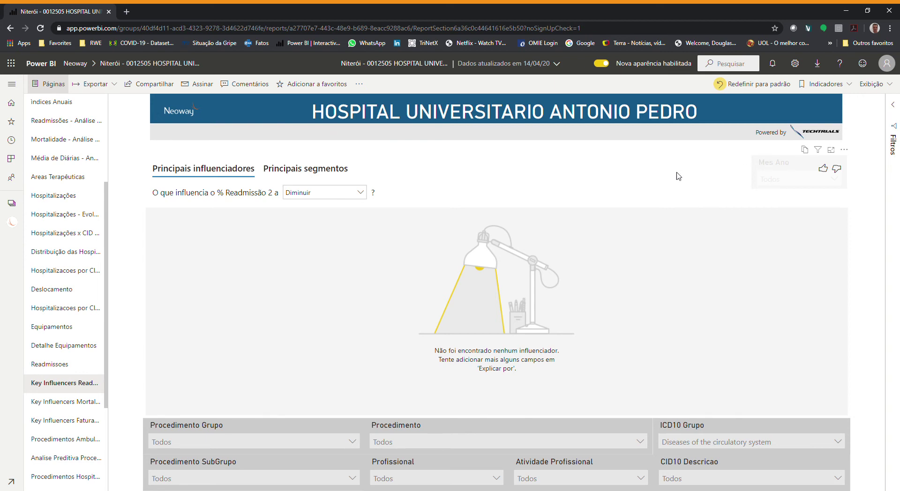
click(838, 426)
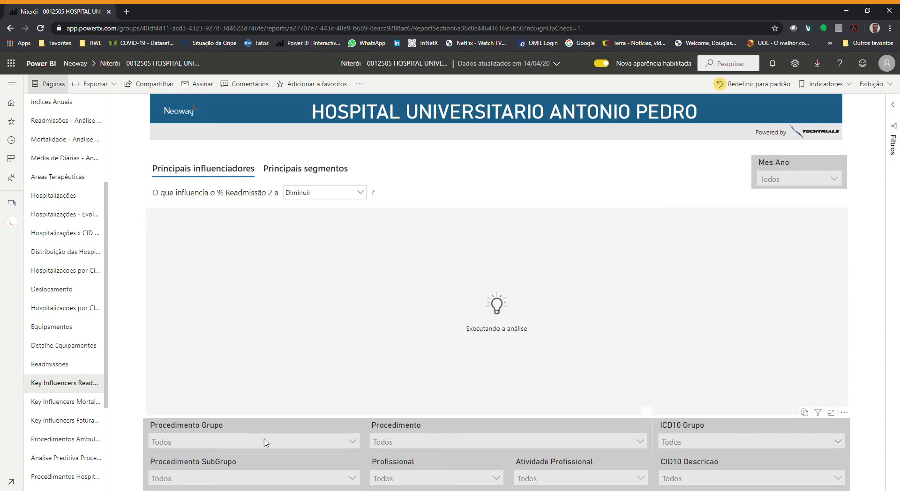
Try "Procedimentos cirúrgicos" and "Procedimentos clínicos" in the Procedimento Grupo filter, and reset it to Todos
click(350, 441)
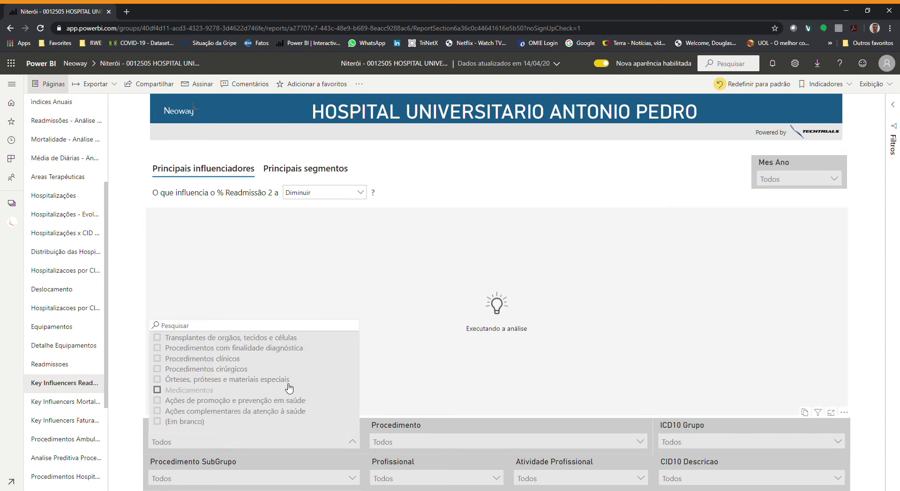
click(189, 370)
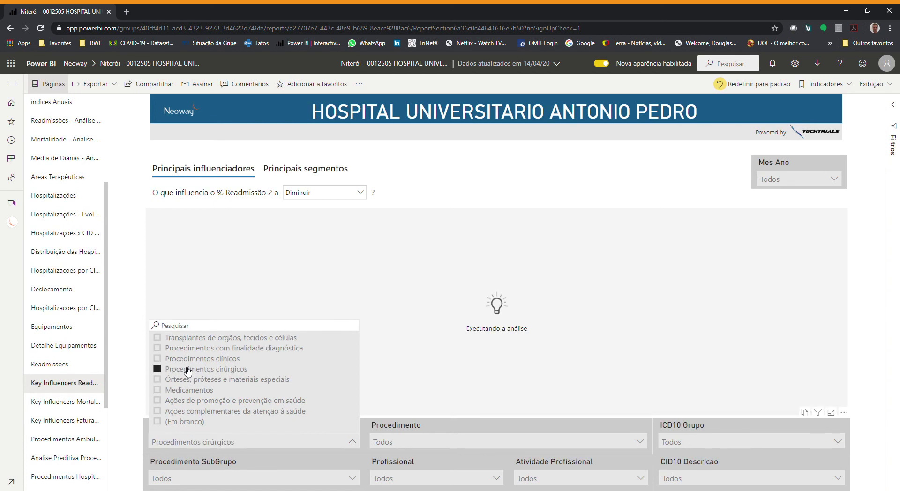
click(196, 359)
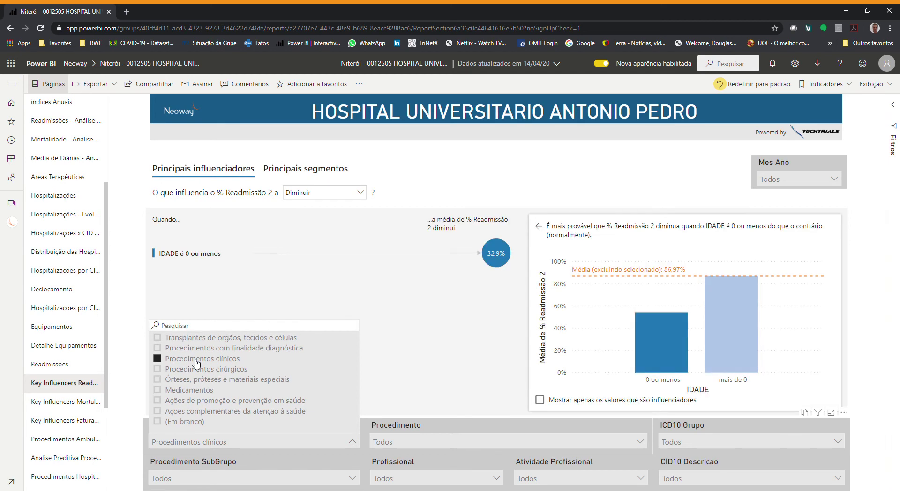
click(197, 359)
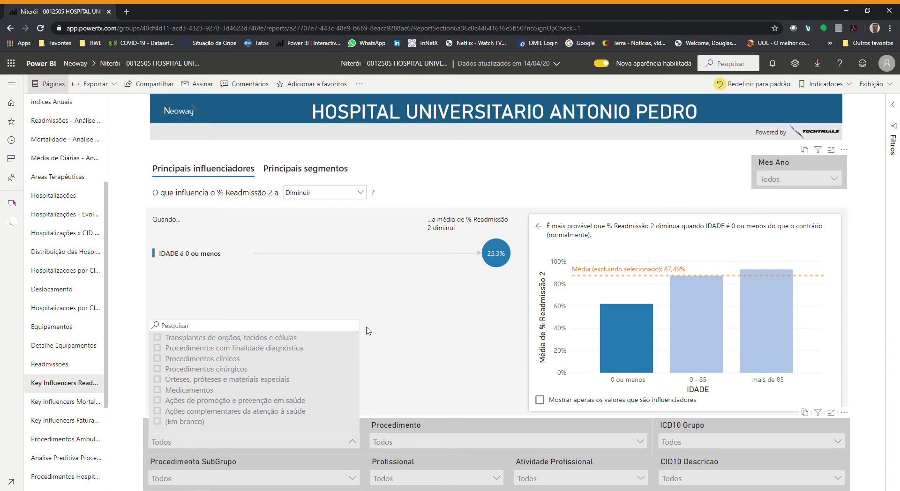
click(396, 315)
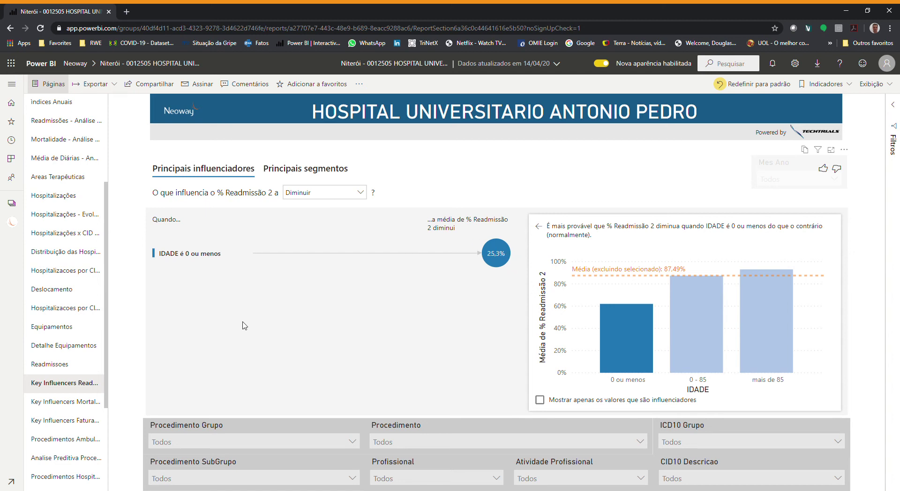
Open the mortality key influencers page and review what makes % Mortalidade increase
click(52, 406)
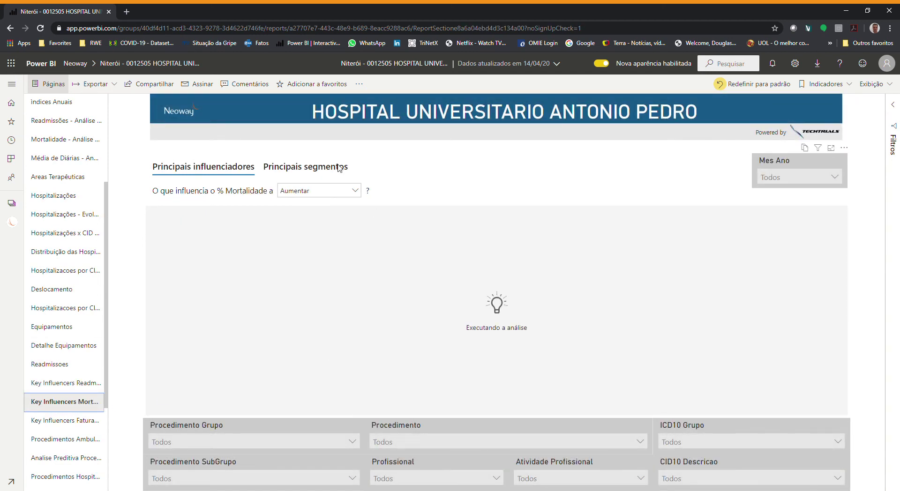
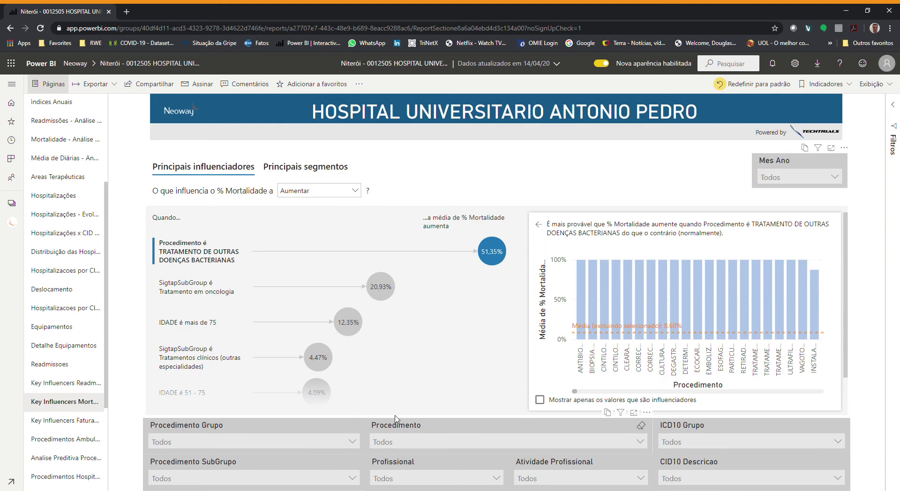
Open the billing key influencers page and view what makes Valor de Atos Profissionais increase
click(352, 442)
click(426, 372)
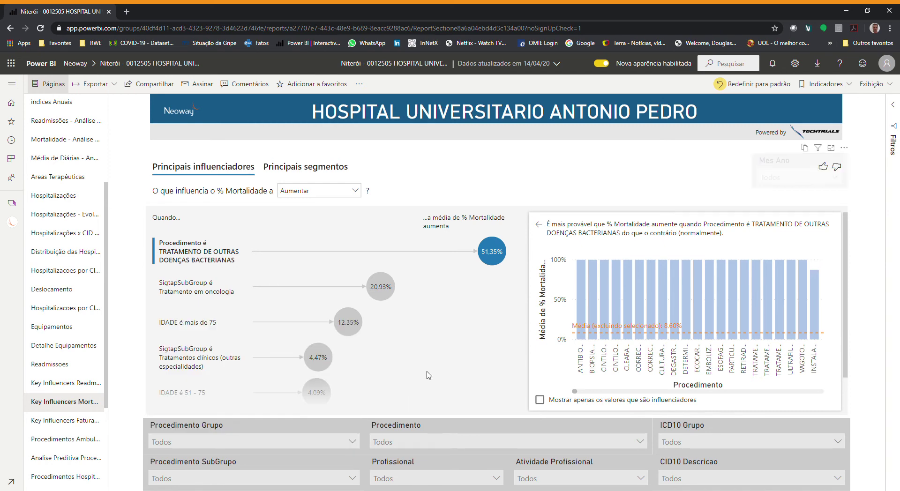
scroll(98, 354, down, 1)
scroll(99, 359, down, 2)
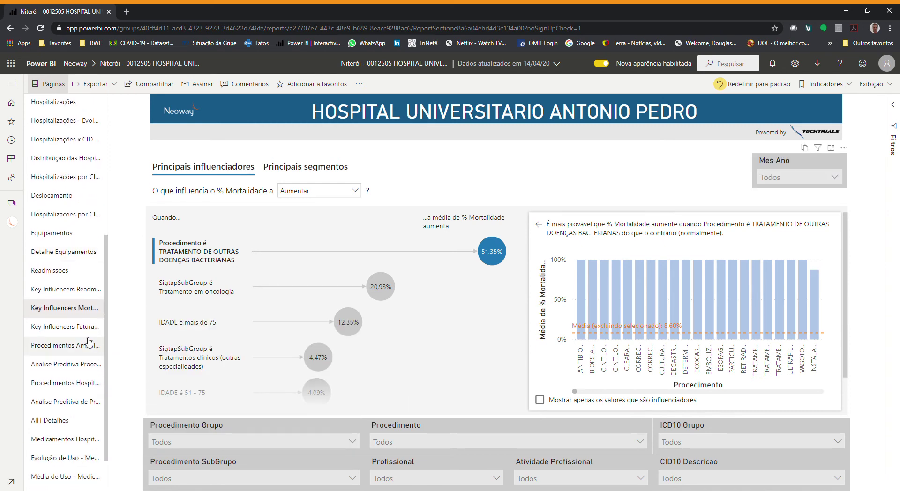
click(56, 334)
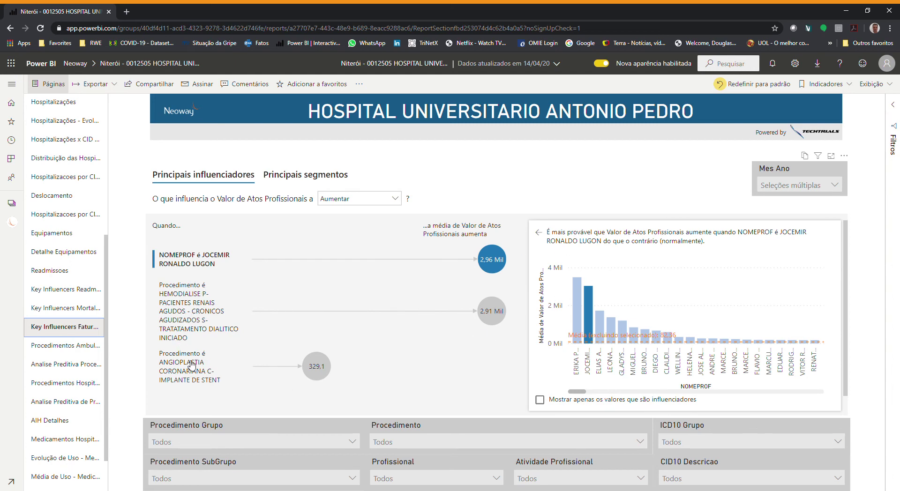
Open the outpatient procedures page (Procedimentos Ambu...) and set the start of its date range to 18/02/2016
click(71, 345)
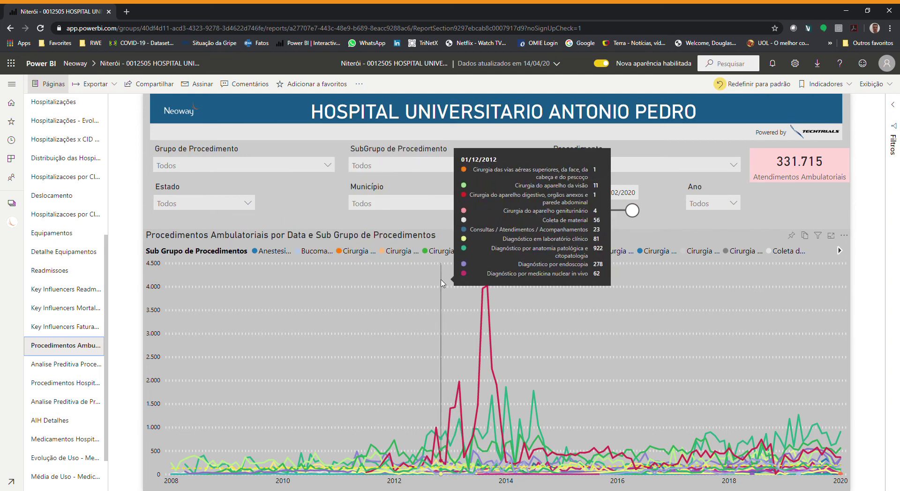
drag(560, 210, 610, 216)
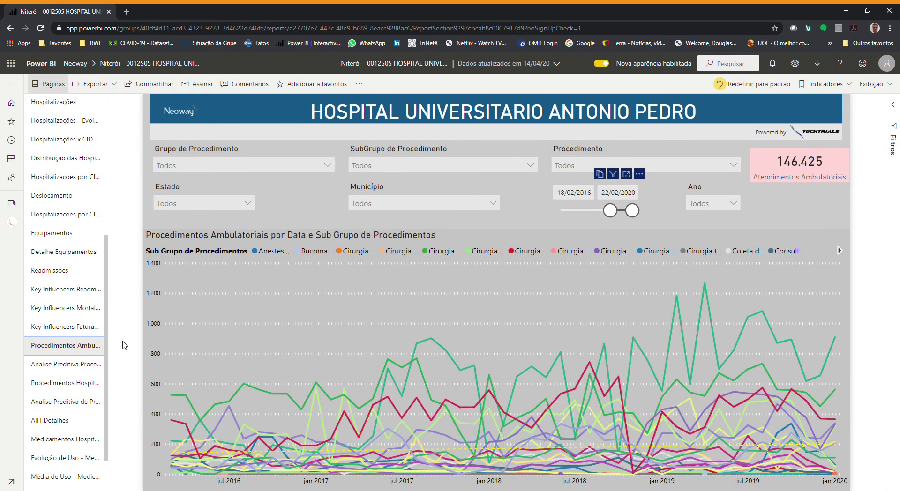
View the outpatient predictive analysis page and the hospital procedures page, inspecting the 2014 values in the Procedimentos por Mes chart
click(57, 367)
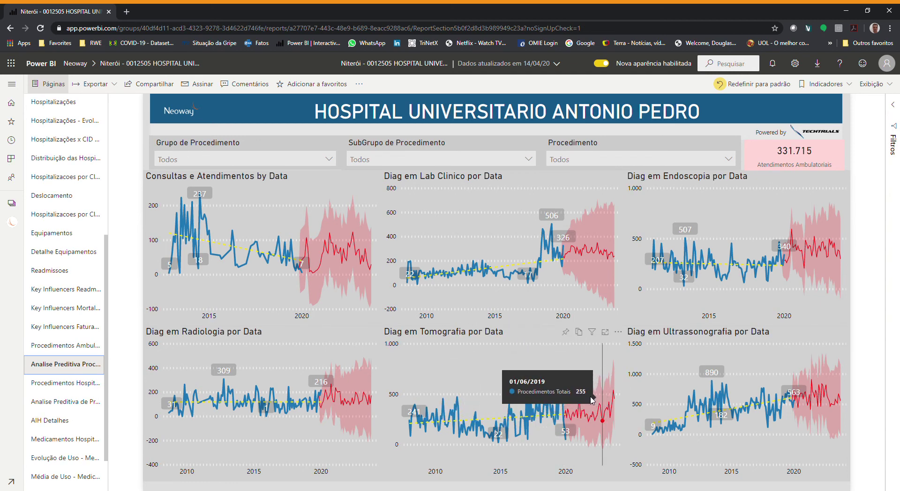
click(58, 383)
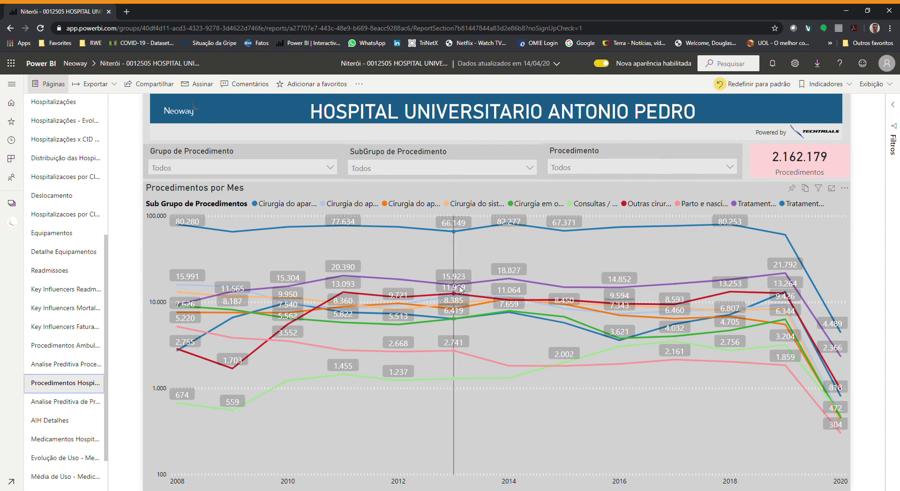
mouse_move(492, 298)
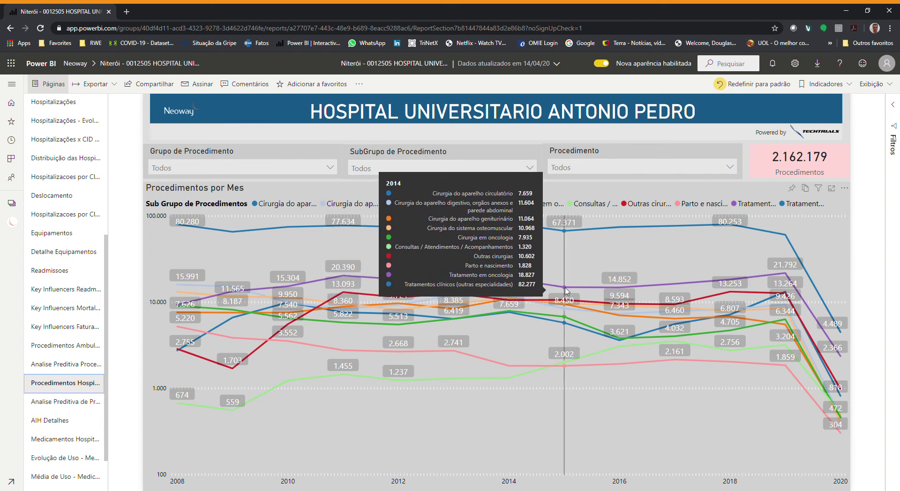
Open the hospital procedures predictive analysis page and view the Cirurgia Ap Genitourinario and Cirurgia Osteomuscular charts in focus mode, returning to the report each time
click(81, 404)
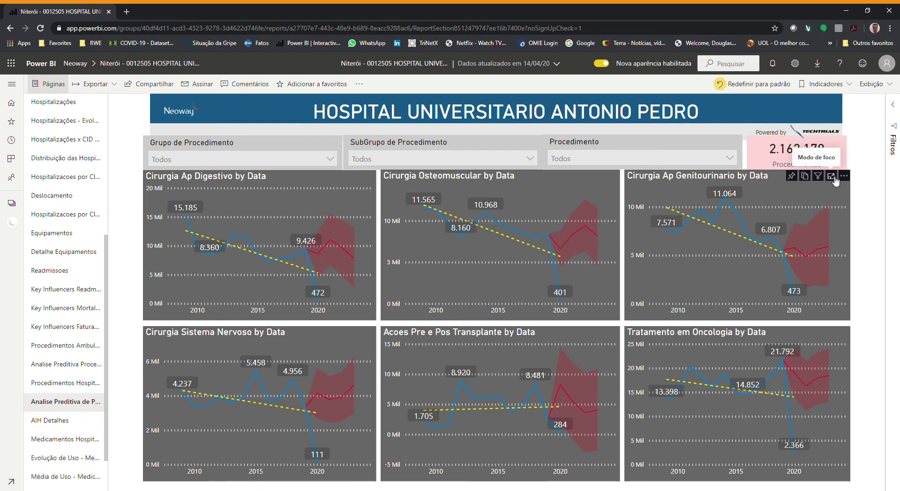
click(831, 176)
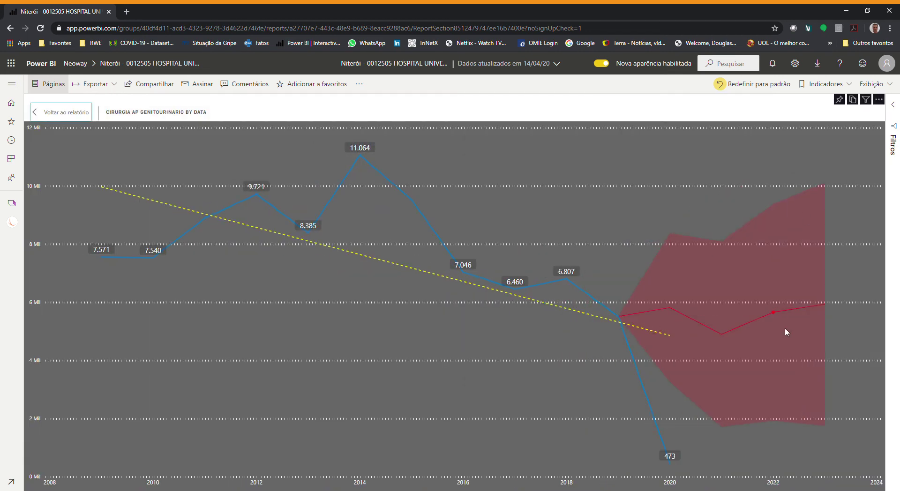
click(63, 114)
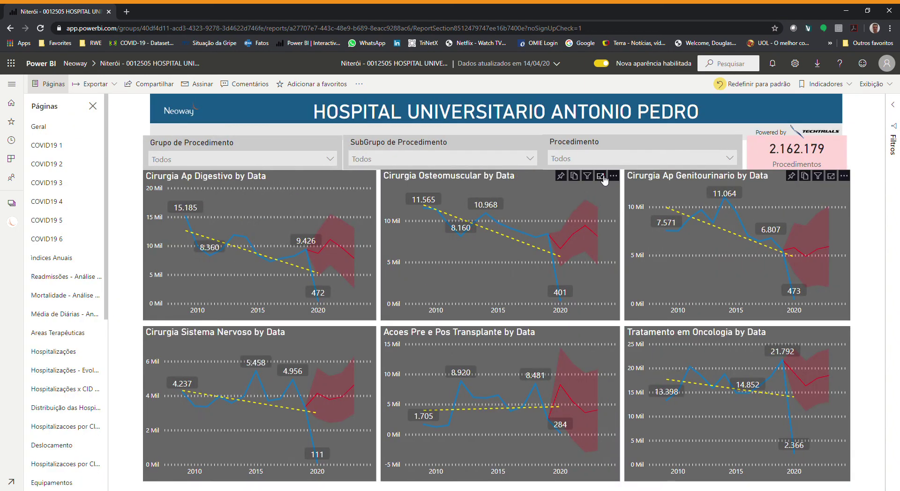
click(600, 176)
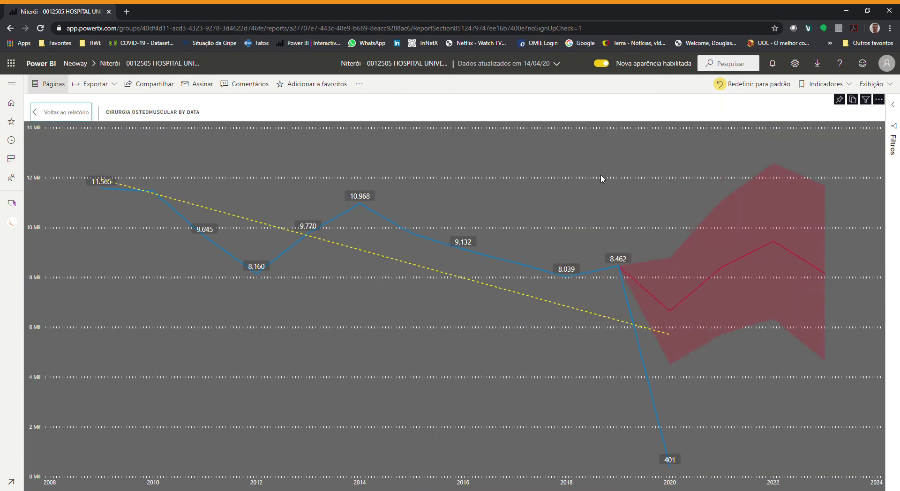
click(67, 114)
Open the AIH Detalhes page and filter Ano to 2019
scroll(75, 394, down, 1)
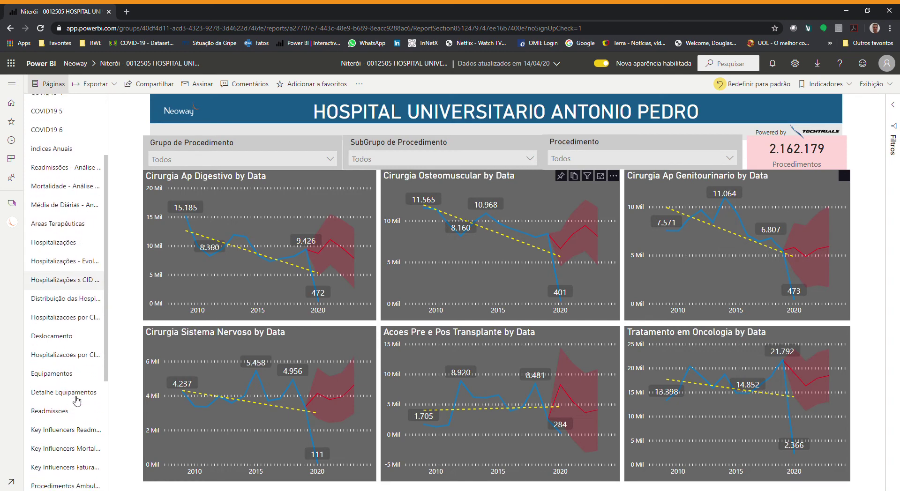
scroll(77, 401, down, 4)
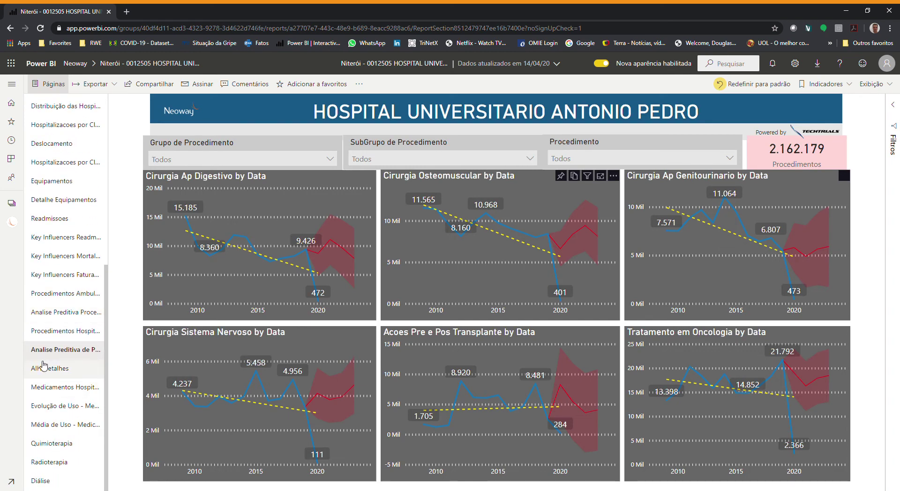
click(52, 370)
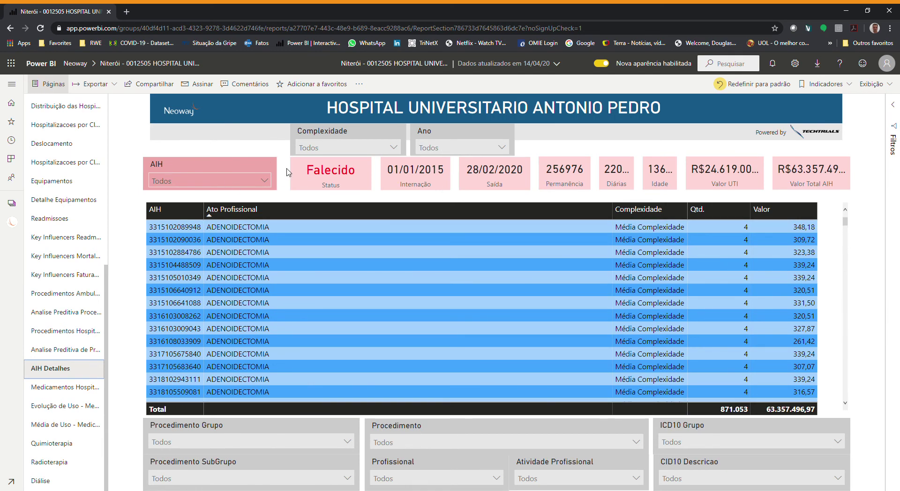
click(497, 148)
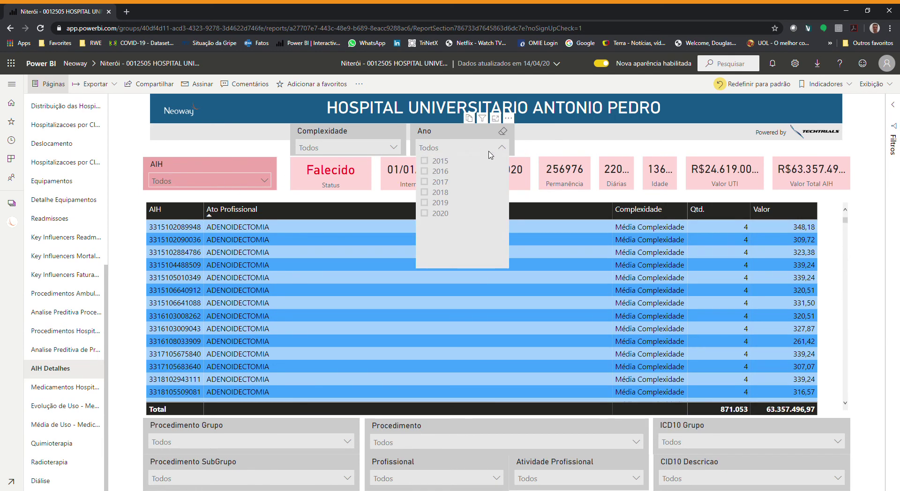
click(437, 204)
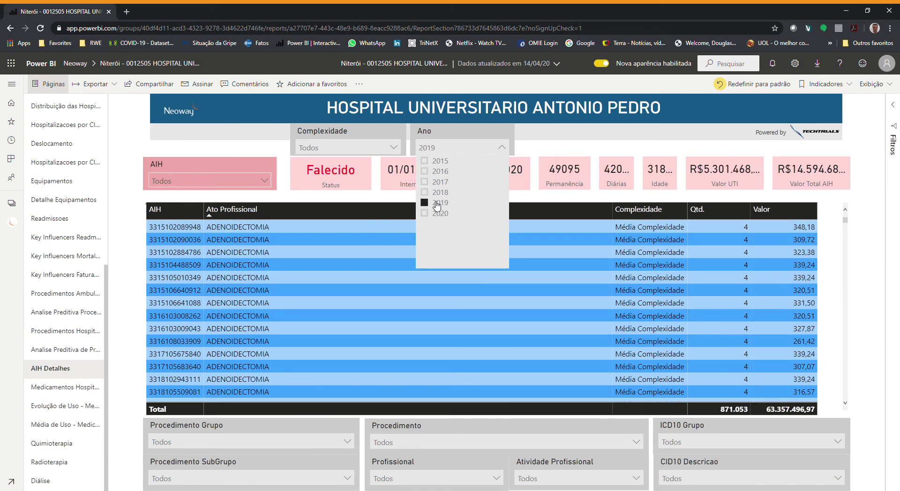
click(501, 148)
Filter AIH Detalhes to a single AIH number, review its professional acts, and clear the AIH filter
click(264, 180)
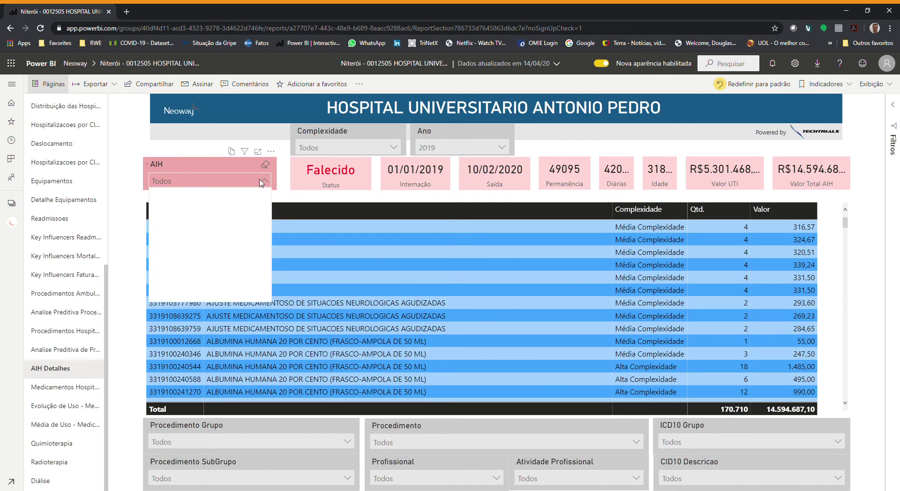
scroll(215, 234, down, 5)
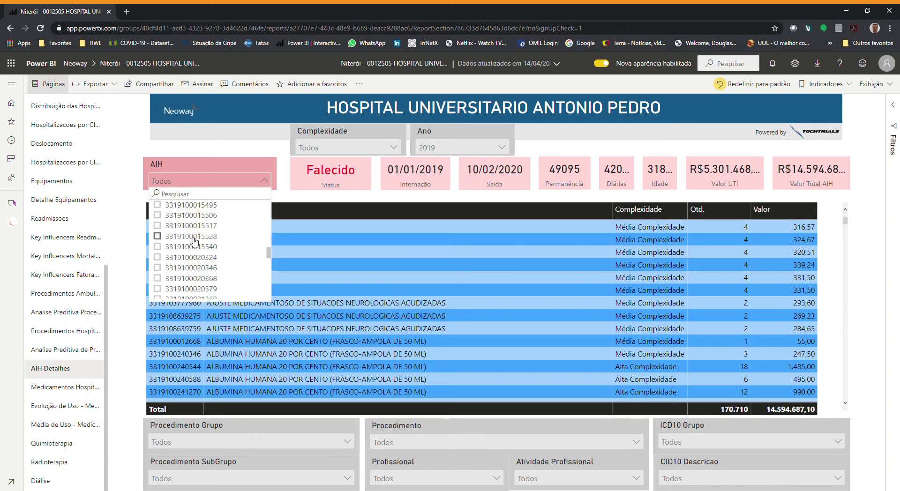
click(195, 238)
click(264, 182)
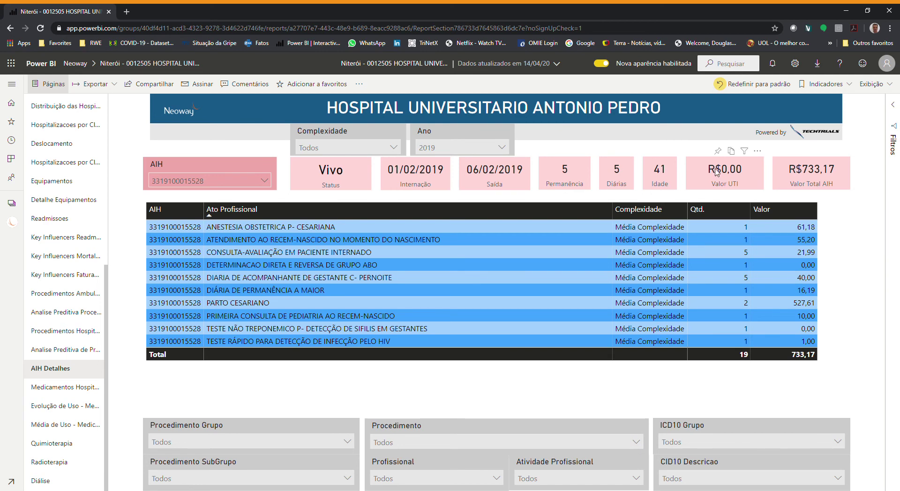
click(266, 165)
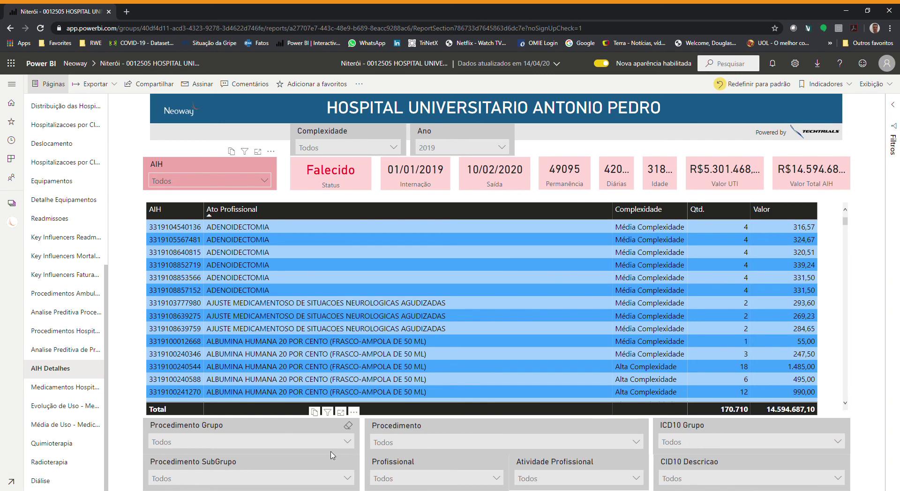
Filter Procedimento Grupo to "Procedimentos cirúrgicos" and Procedimento to "AMIGDALECTOMIA", and briefly highlight one AMIGDALECTOMIA row in the table
click(349, 443)
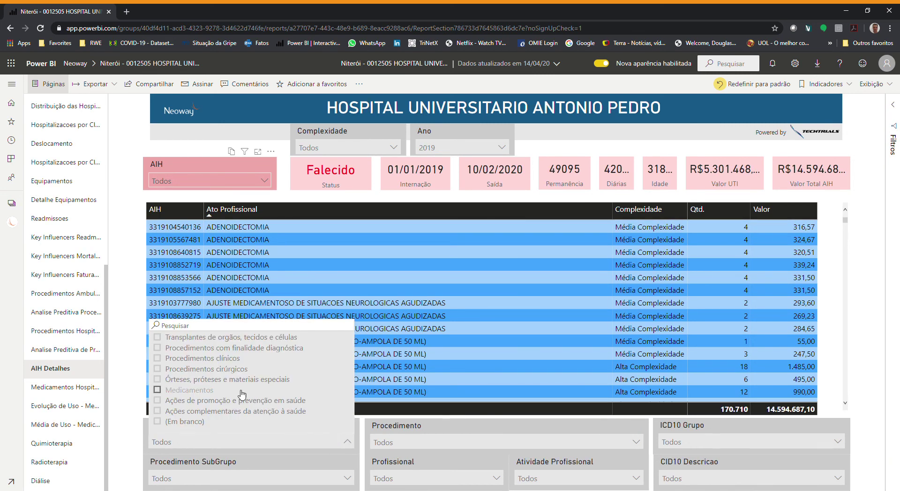
click(238, 373)
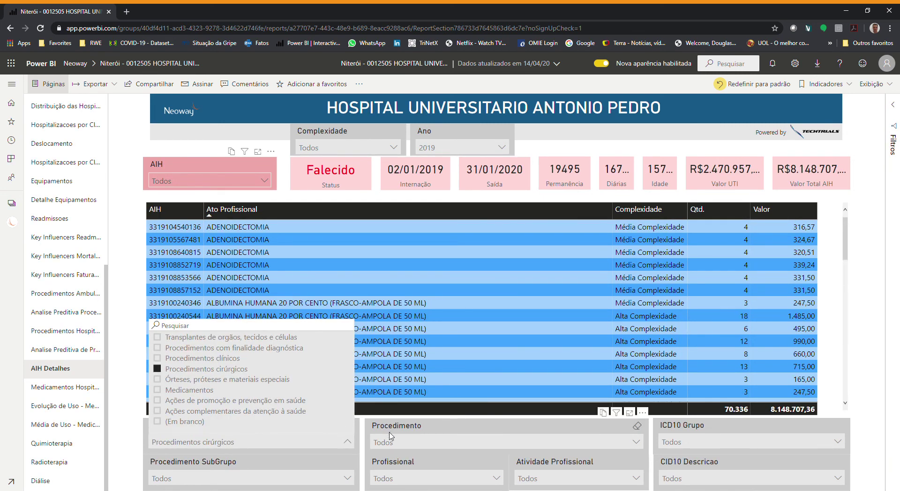
click(503, 429)
click(635, 443)
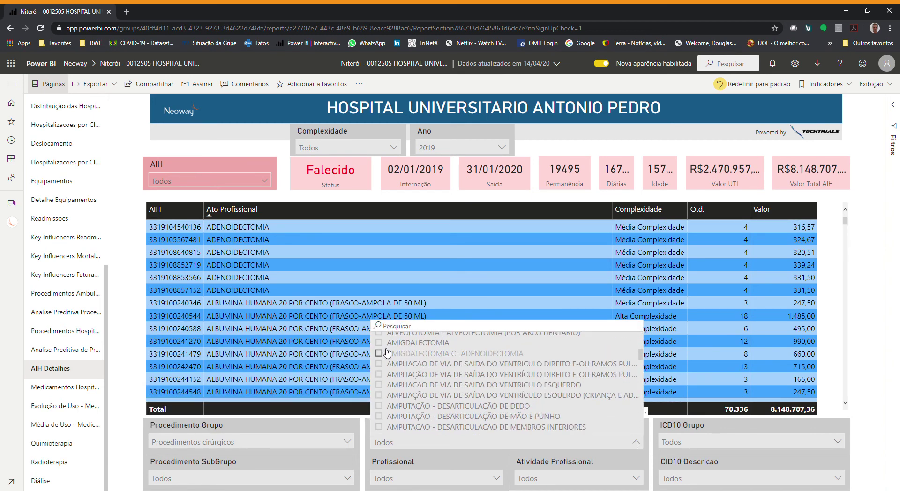
click(413, 344)
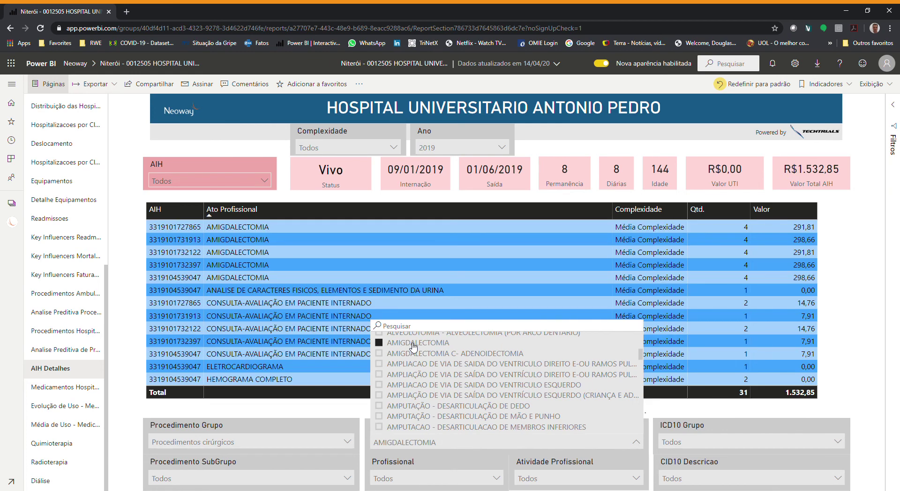
click(433, 278)
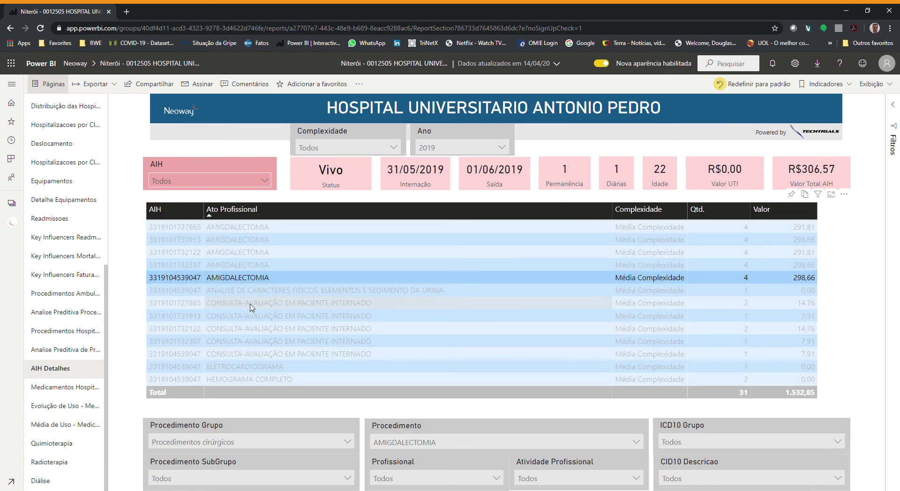
click(242, 281)
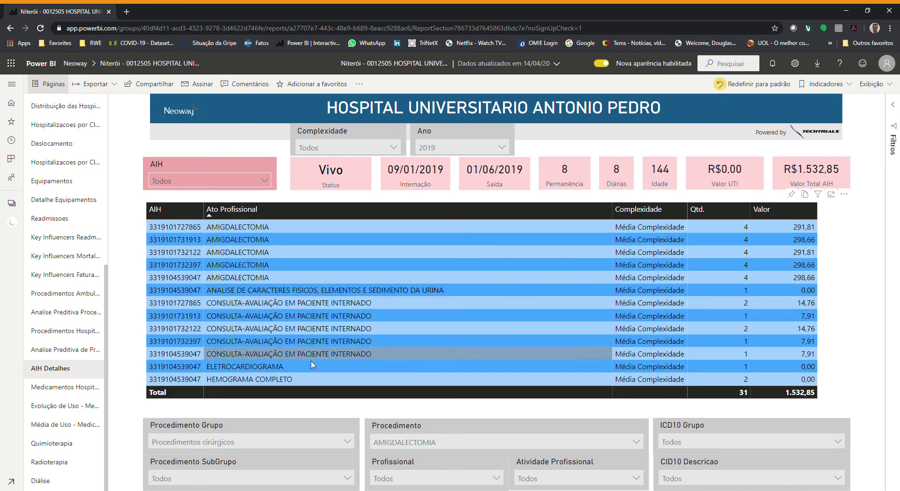
Filter the tonsillectomy records to one AIH number, and reset the AIH, Procedimento and Procedimento Grupo filters to Todos
click(264, 183)
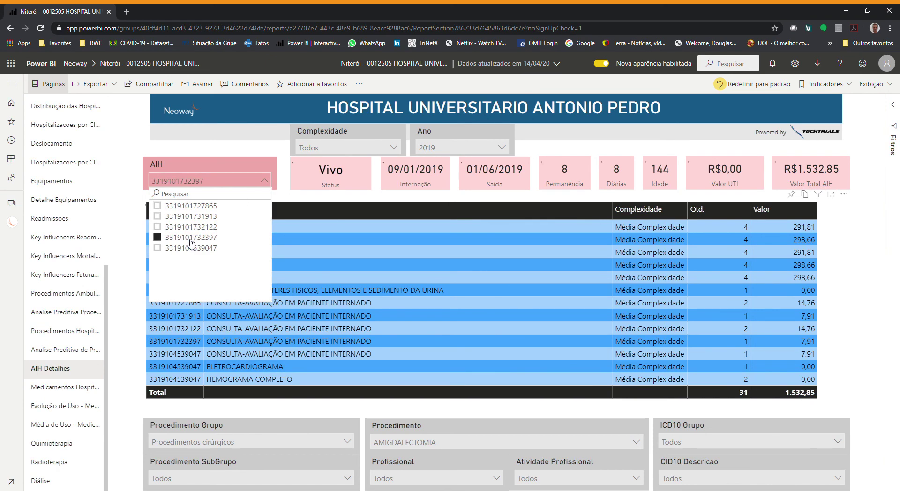
click(264, 184)
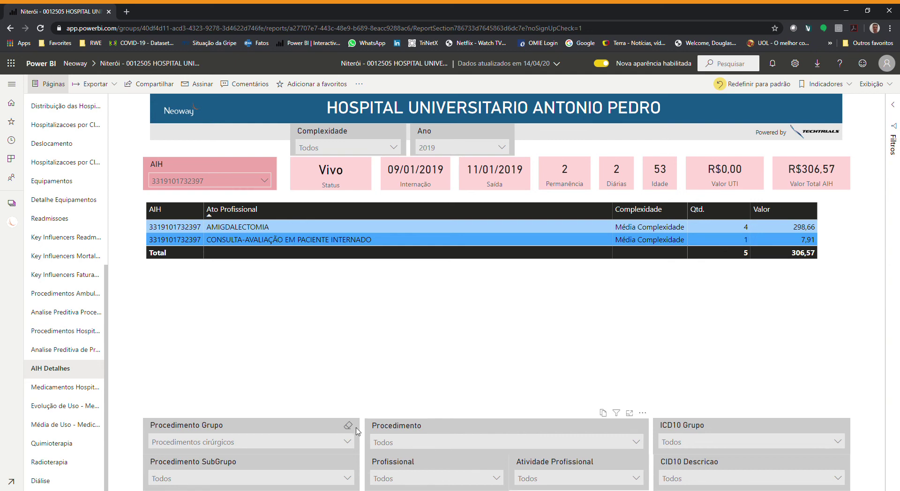
click(347, 425)
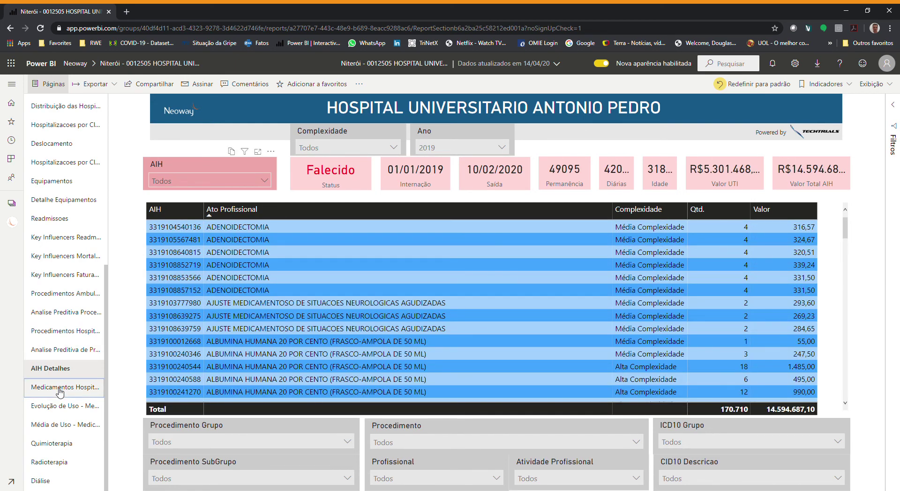
Open the hospital medications page (Medicamentos Hospit...), clear its Medicamento filter, and look through the medication records
click(59, 388)
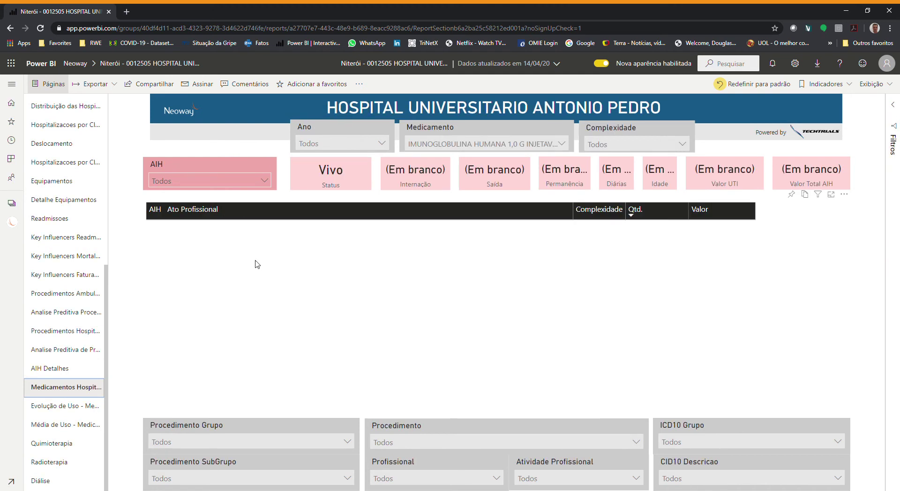
click(562, 127)
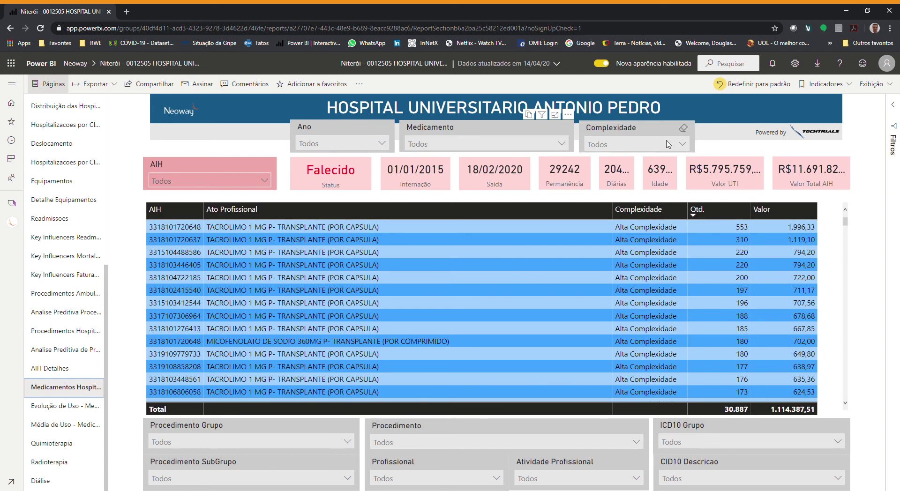
scroll(329, 282, down, 10)
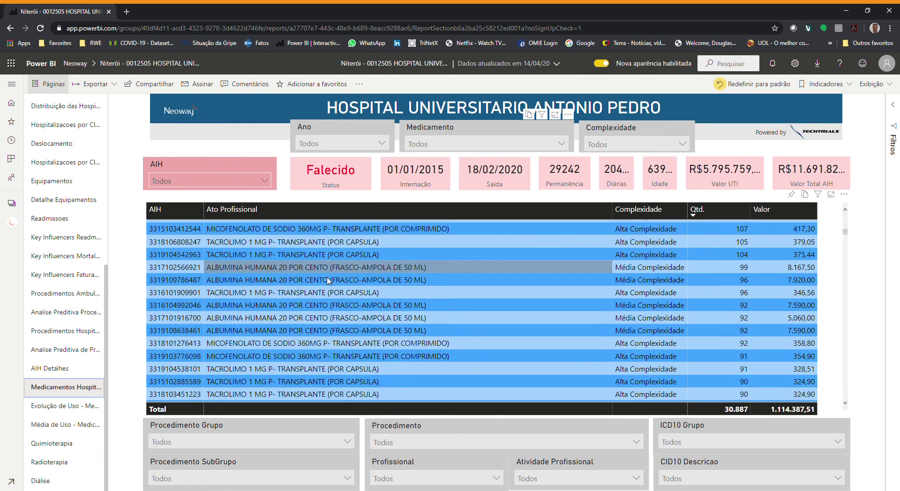
scroll(329, 281, down, 3)
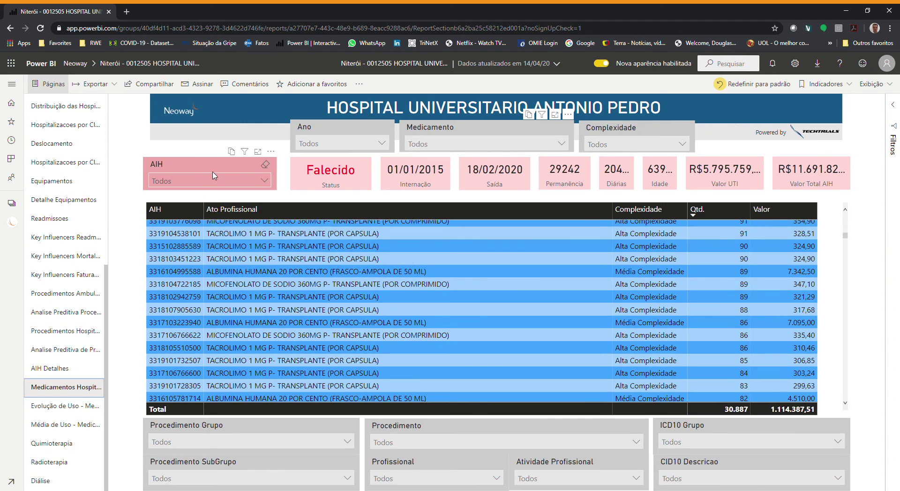
Look through the Medicamento filter's options on the hospital medications page, leaving the selection unchanged
click(561, 145)
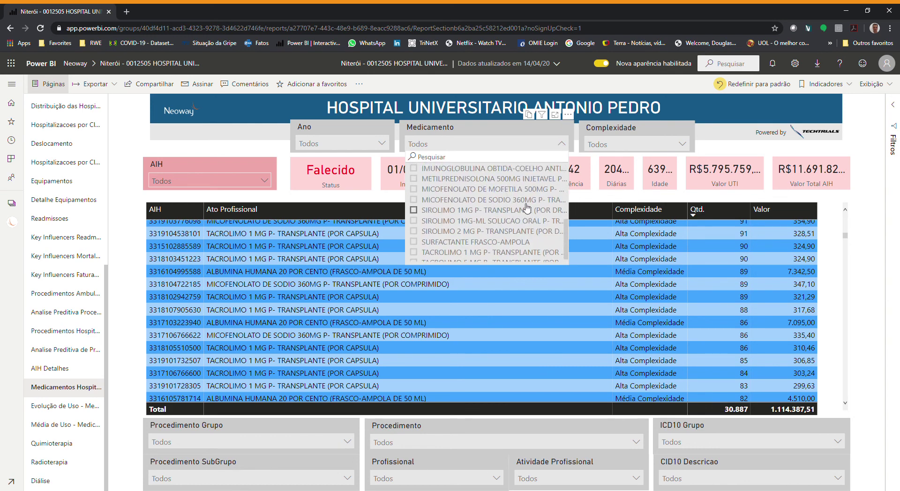
click(560, 144)
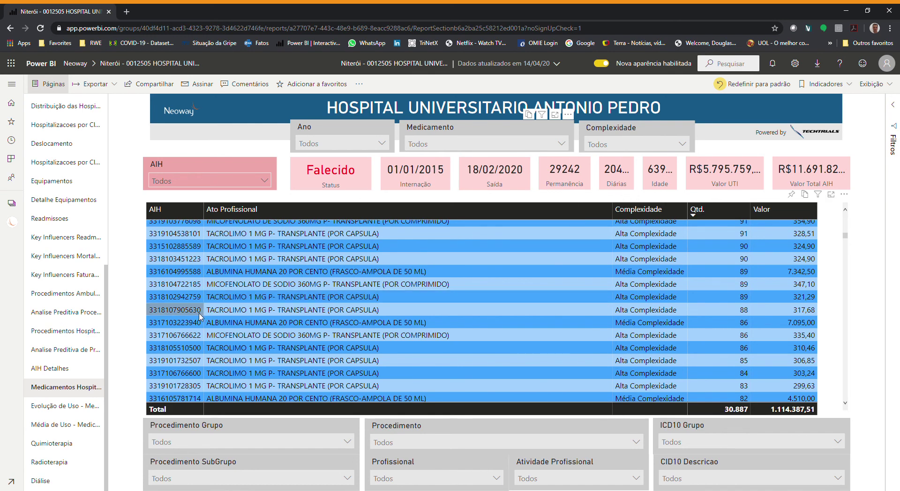
Open the Evolução de Uso page and filter Medicamento to "ALBUMINA HUMANA 20 POR CENTO (FRASCO-AMPOLA DE 50 ML)" to view its monthly usage
click(71, 406)
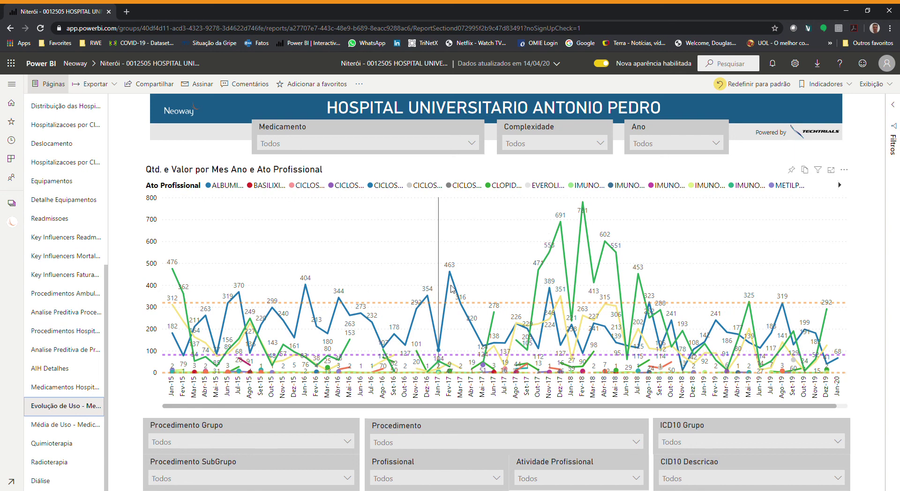
mouse_move(449, 289)
click(472, 144)
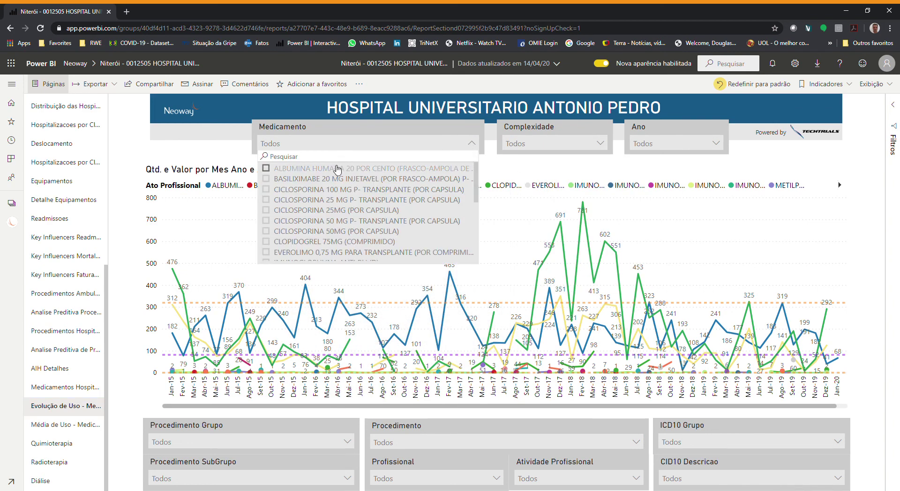
click(399, 167)
click(450, 112)
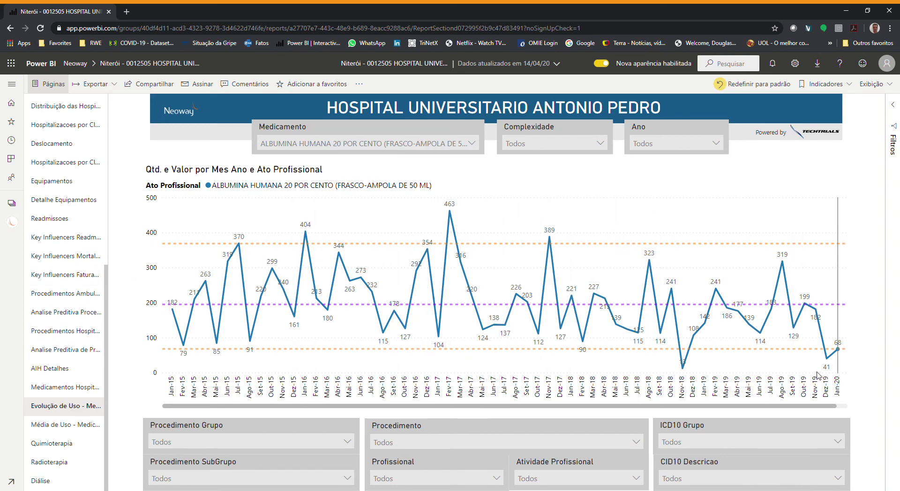
drag(801, 410, 834, 404)
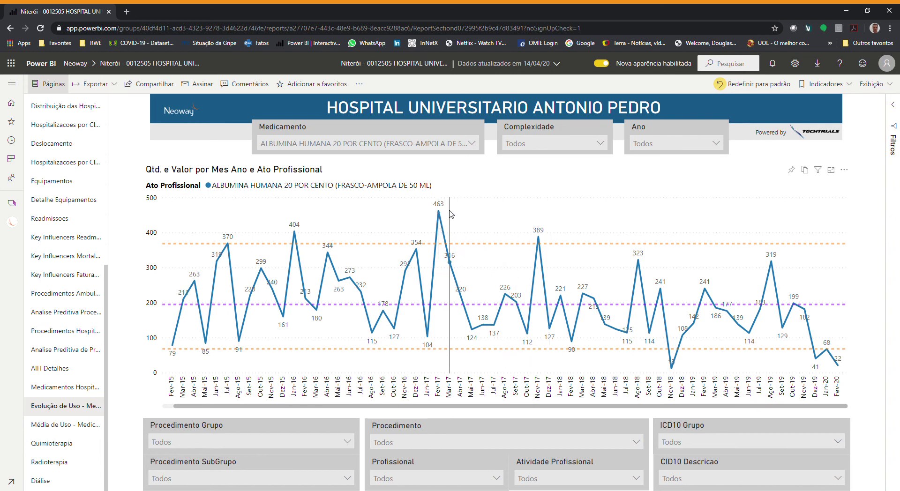
Open the Média de Uso page and review the monthly albumin quantities, average use and values in the table
click(63, 428)
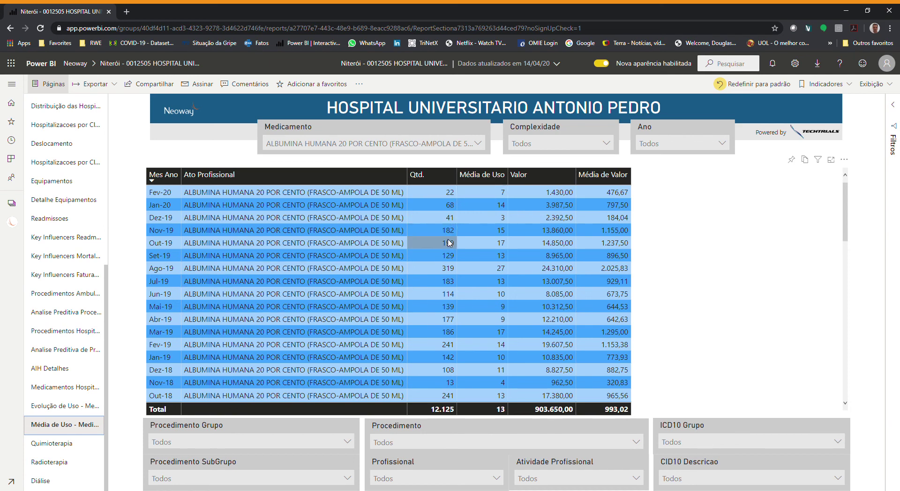
scroll(284, 302, down, 5)
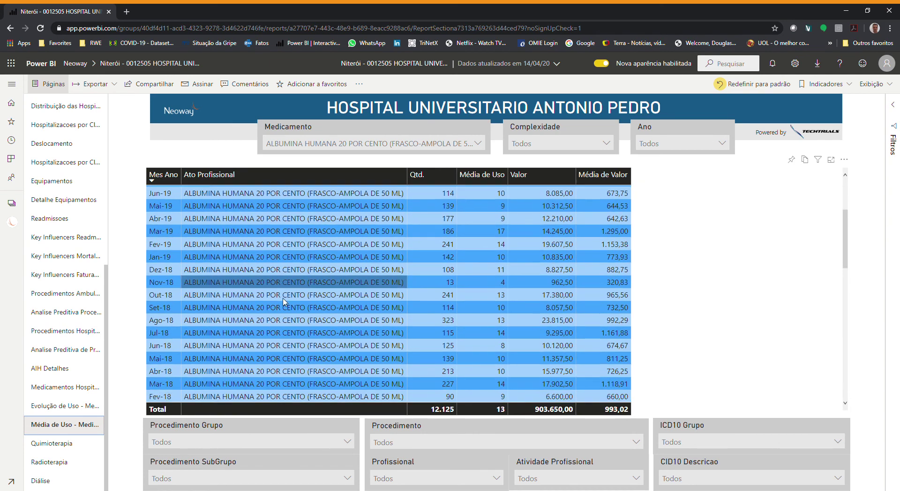
scroll(284, 302, up, 5)
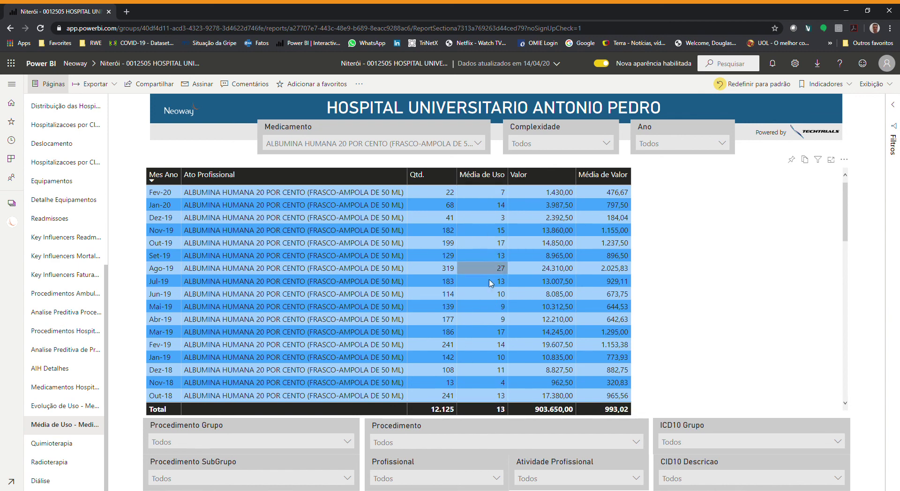
Open the Quimioterapia page and clear 2019 from the Ano filter to include all years
click(65, 449)
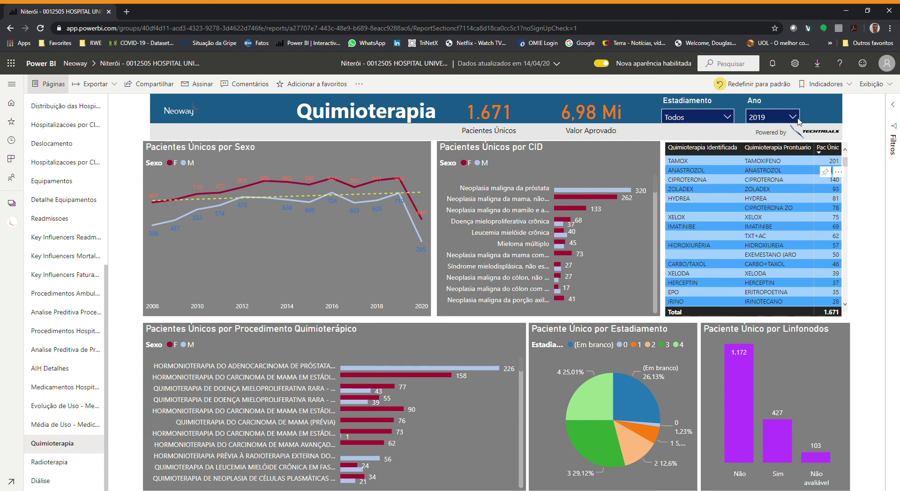
click(773, 119)
click(759, 141)
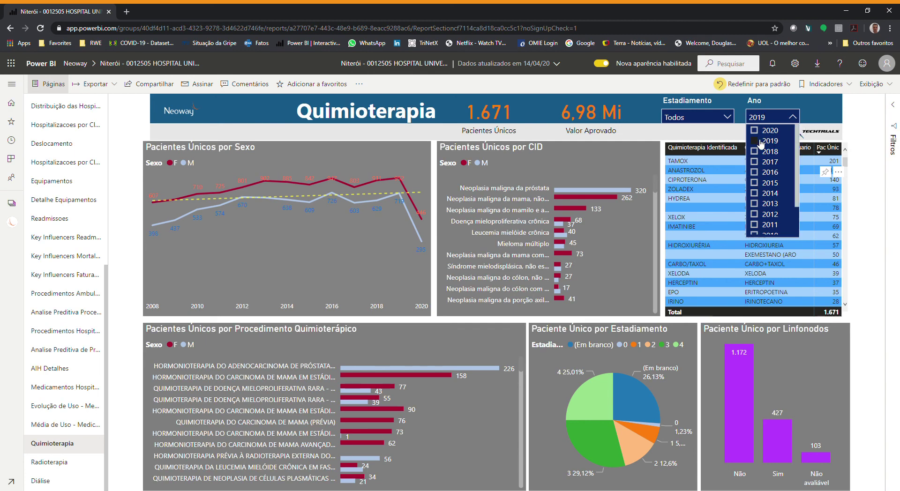
click(792, 118)
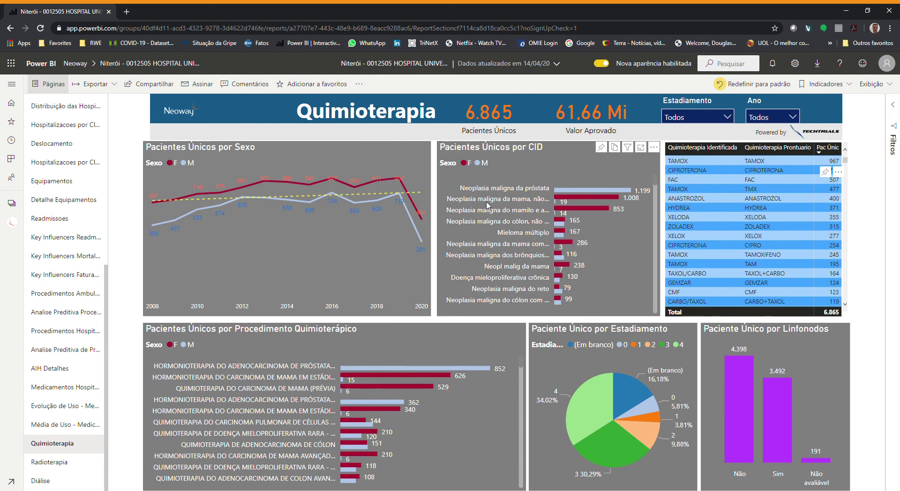
View the Radioterapia page, followed by the Diálise page with its patients by sex and procedure
click(55, 466)
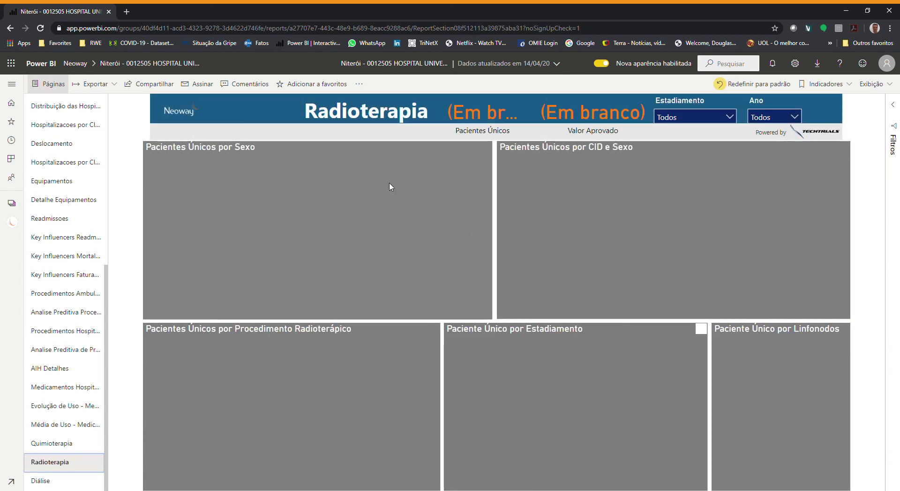
click(44, 483)
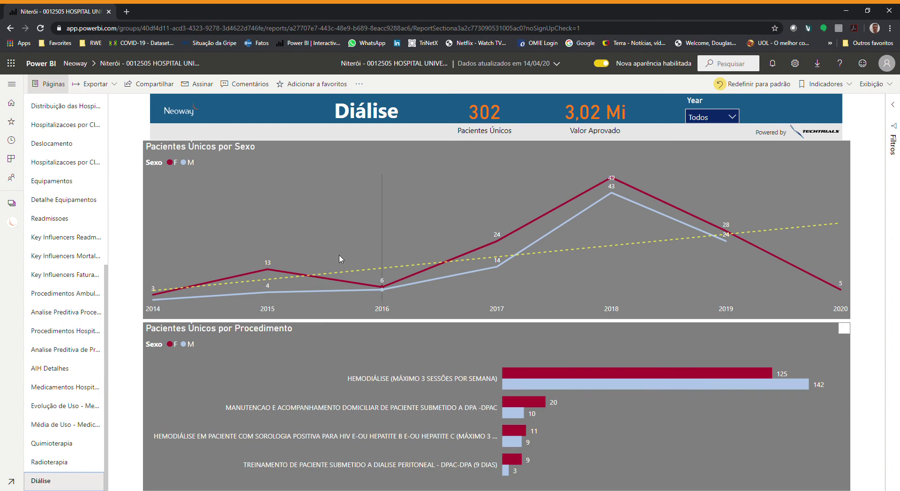
Return to the Geral page and inspect the minimum and maximum of the readmission gauge
scroll(107, 337, up, 6)
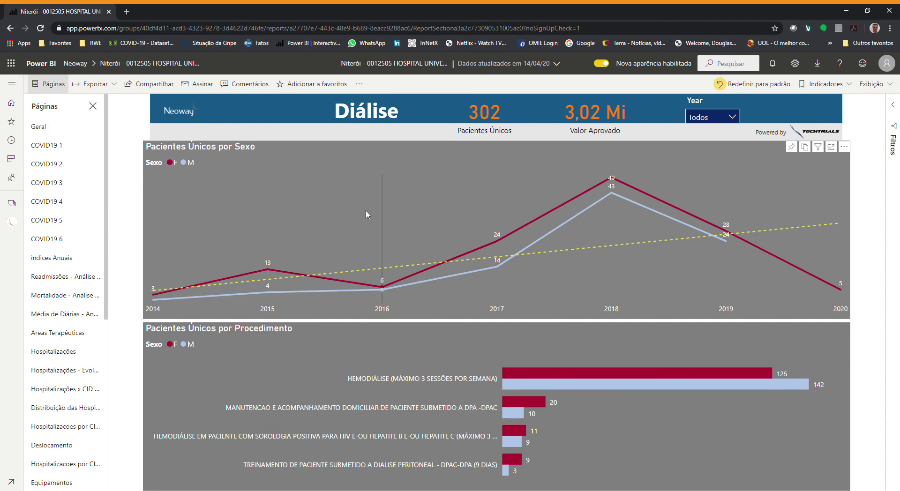
click(40, 130)
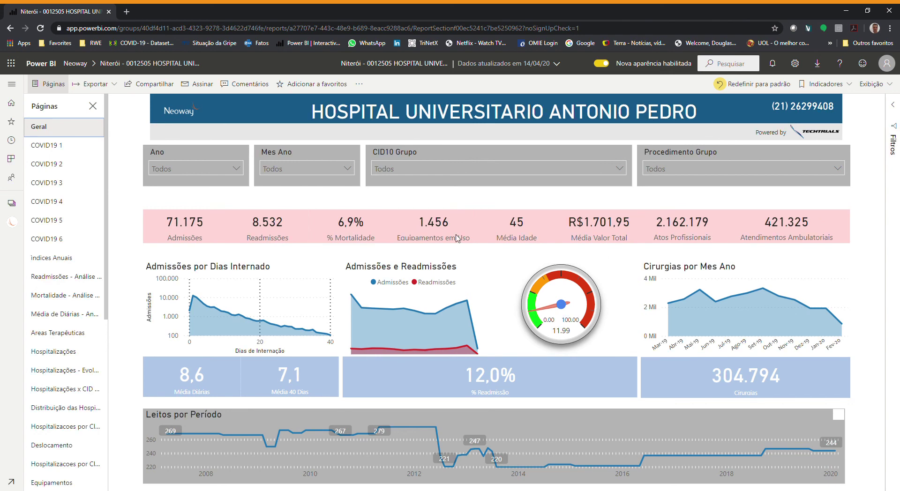
mouse_move(564, 279)
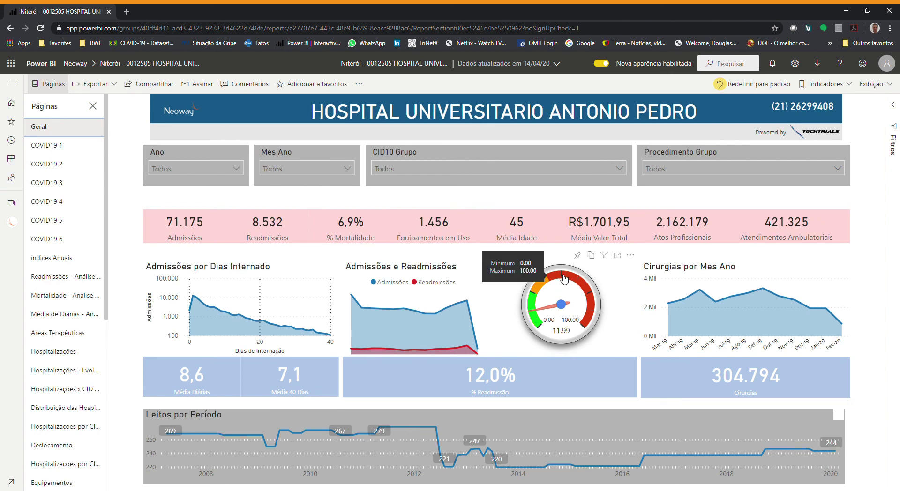